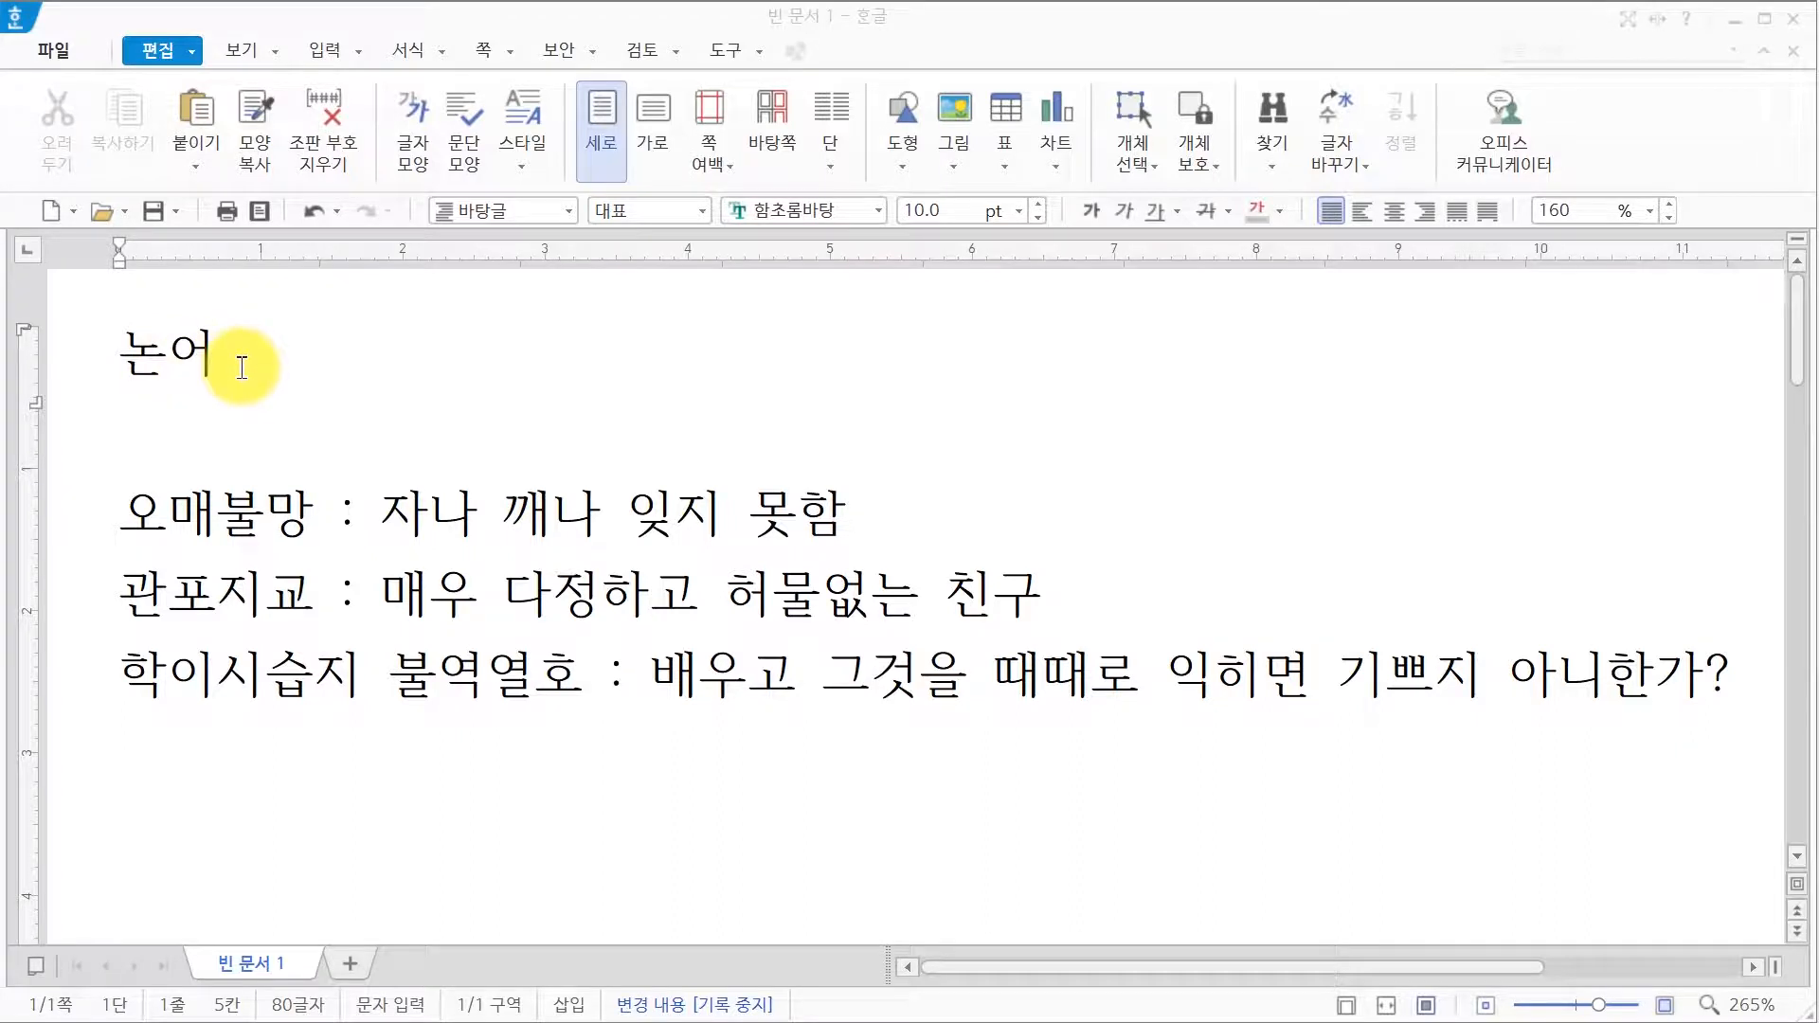
Step: Place the cursor after the title 논어 and bring up the 입력 ribbon
{"action": "left_click", "coordinate": [242, 366]}
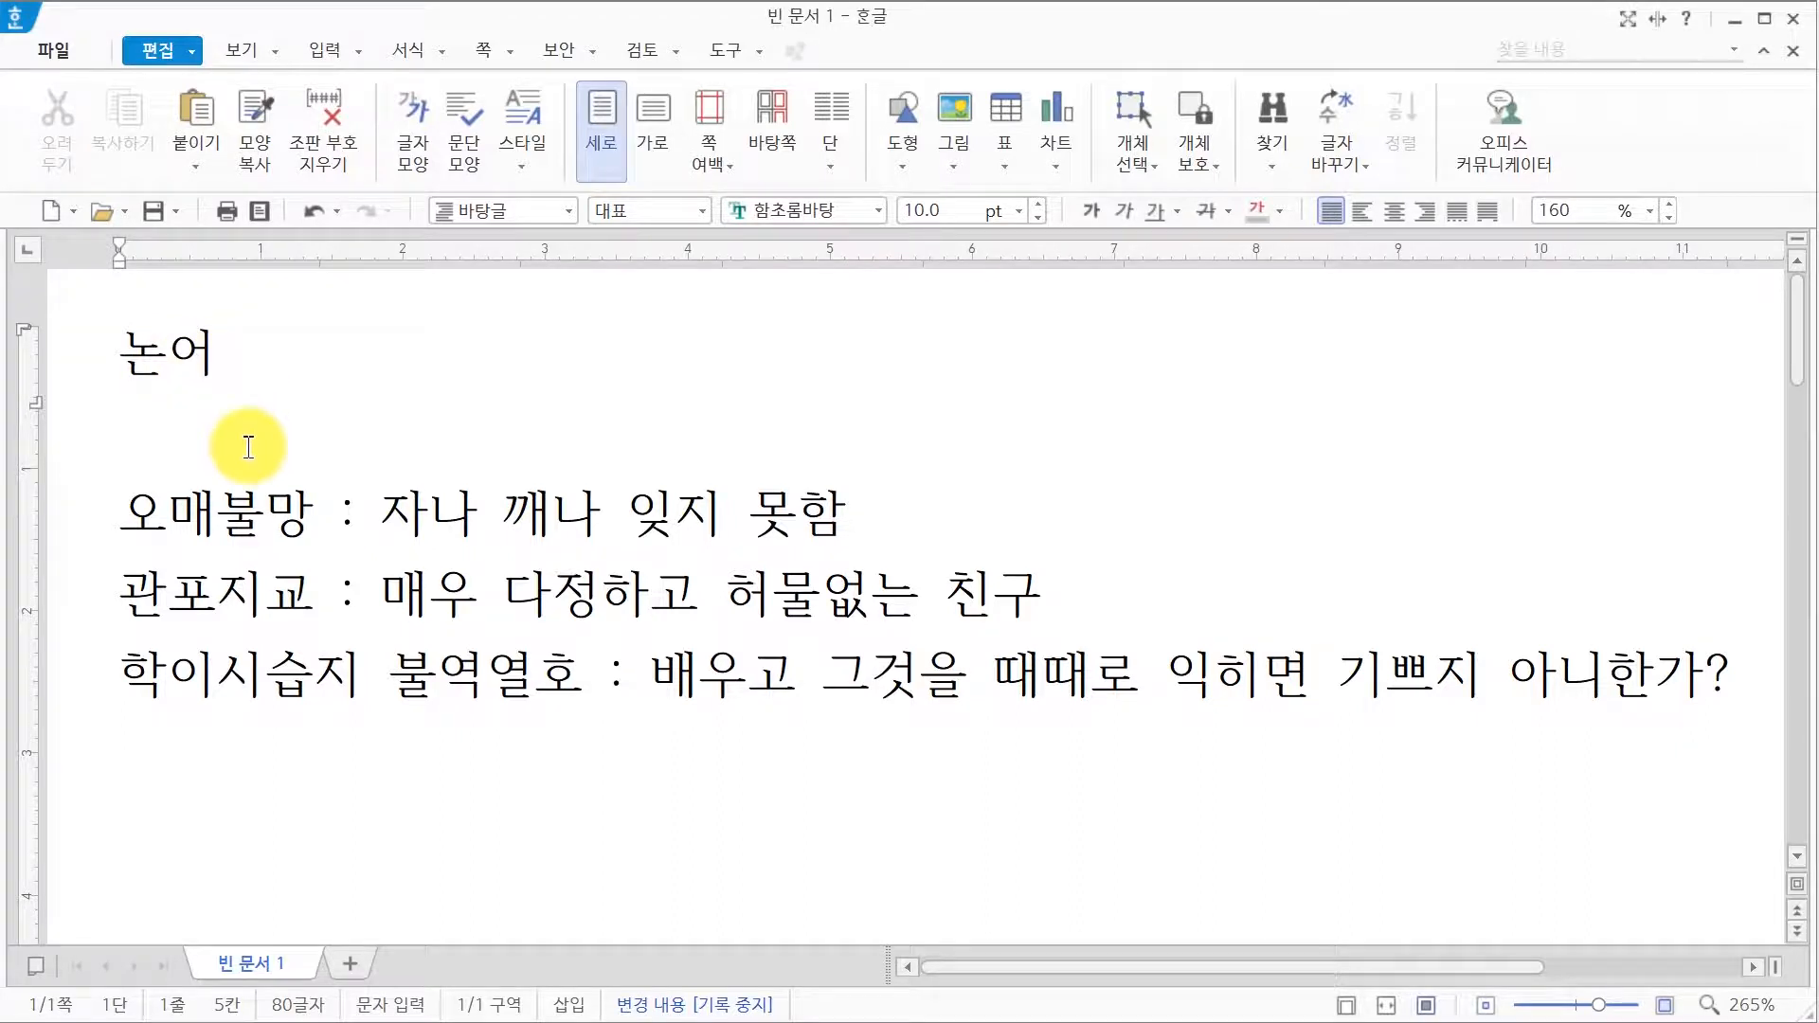
{"action": "left_click", "coordinate": [337, 53]}
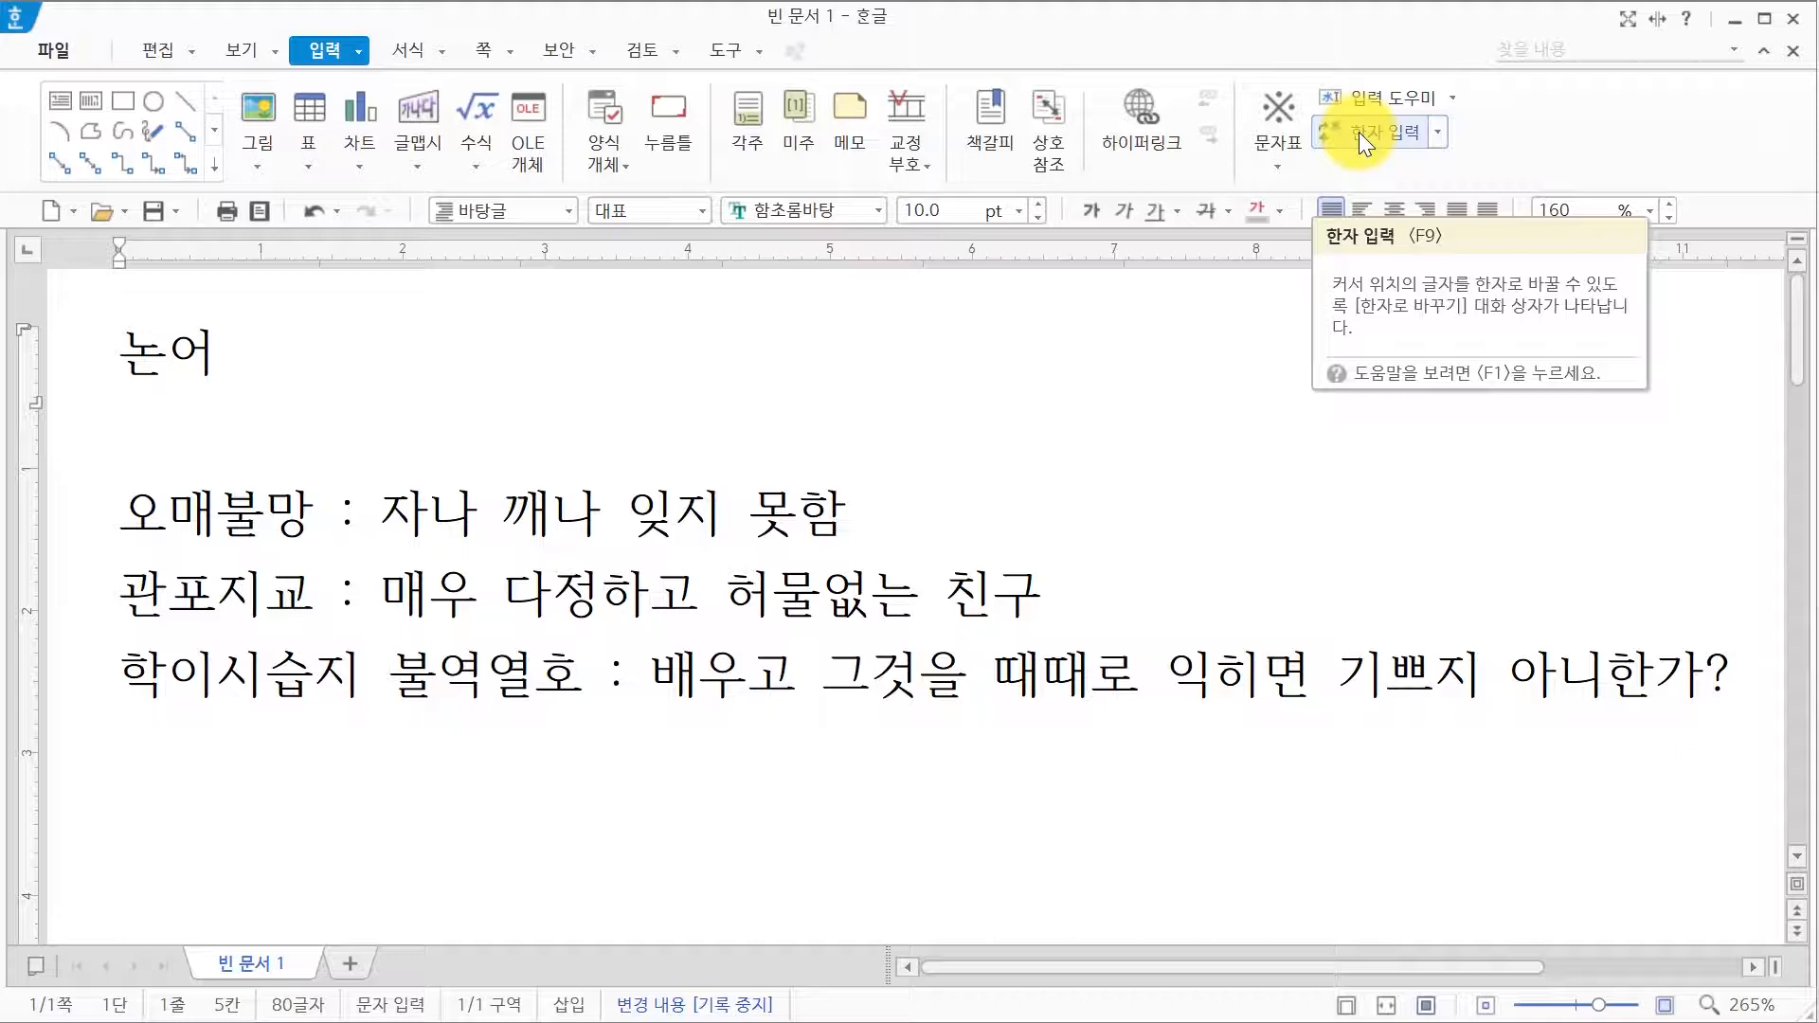
Step: Show the 한자 입력 dropdown options on the 입력 ribbon
{"action": "left_click", "coordinate": [1433, 132]}
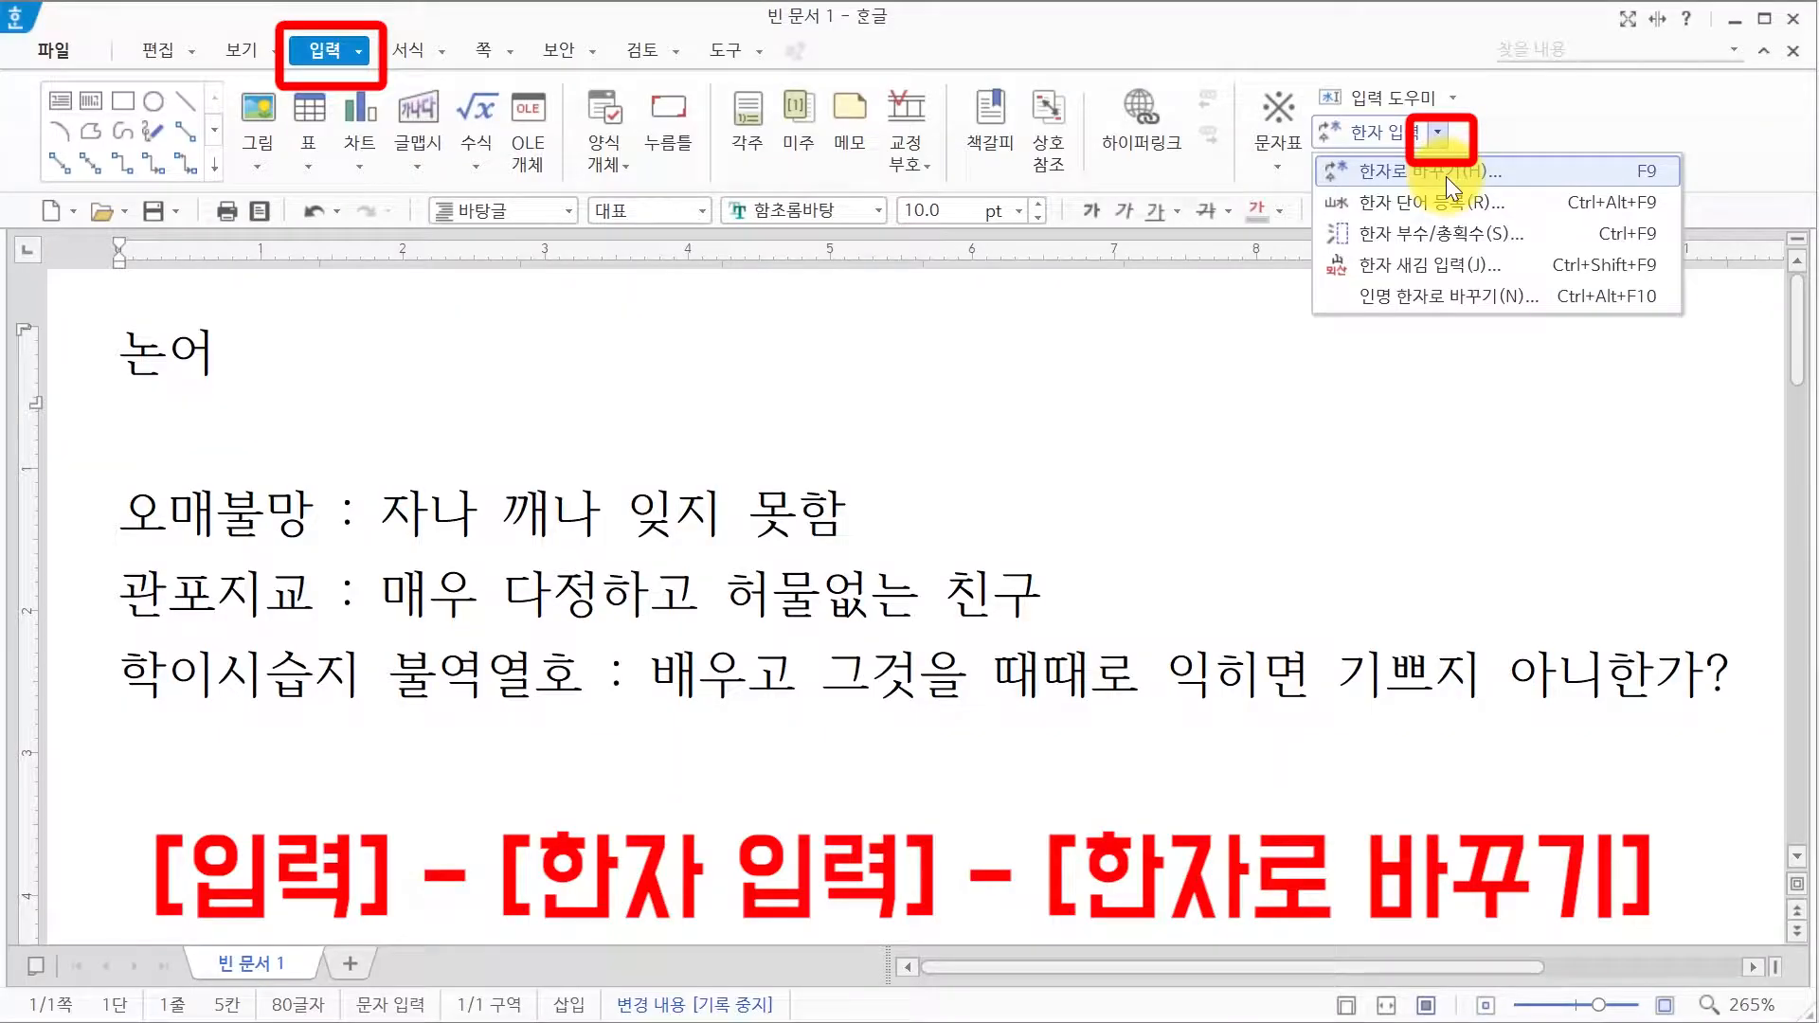
Step: Choose 論語 for the title 논어 and replace it using the plain 漢字 format
{"action": "left_click", "coordinate": [1445, 177]}
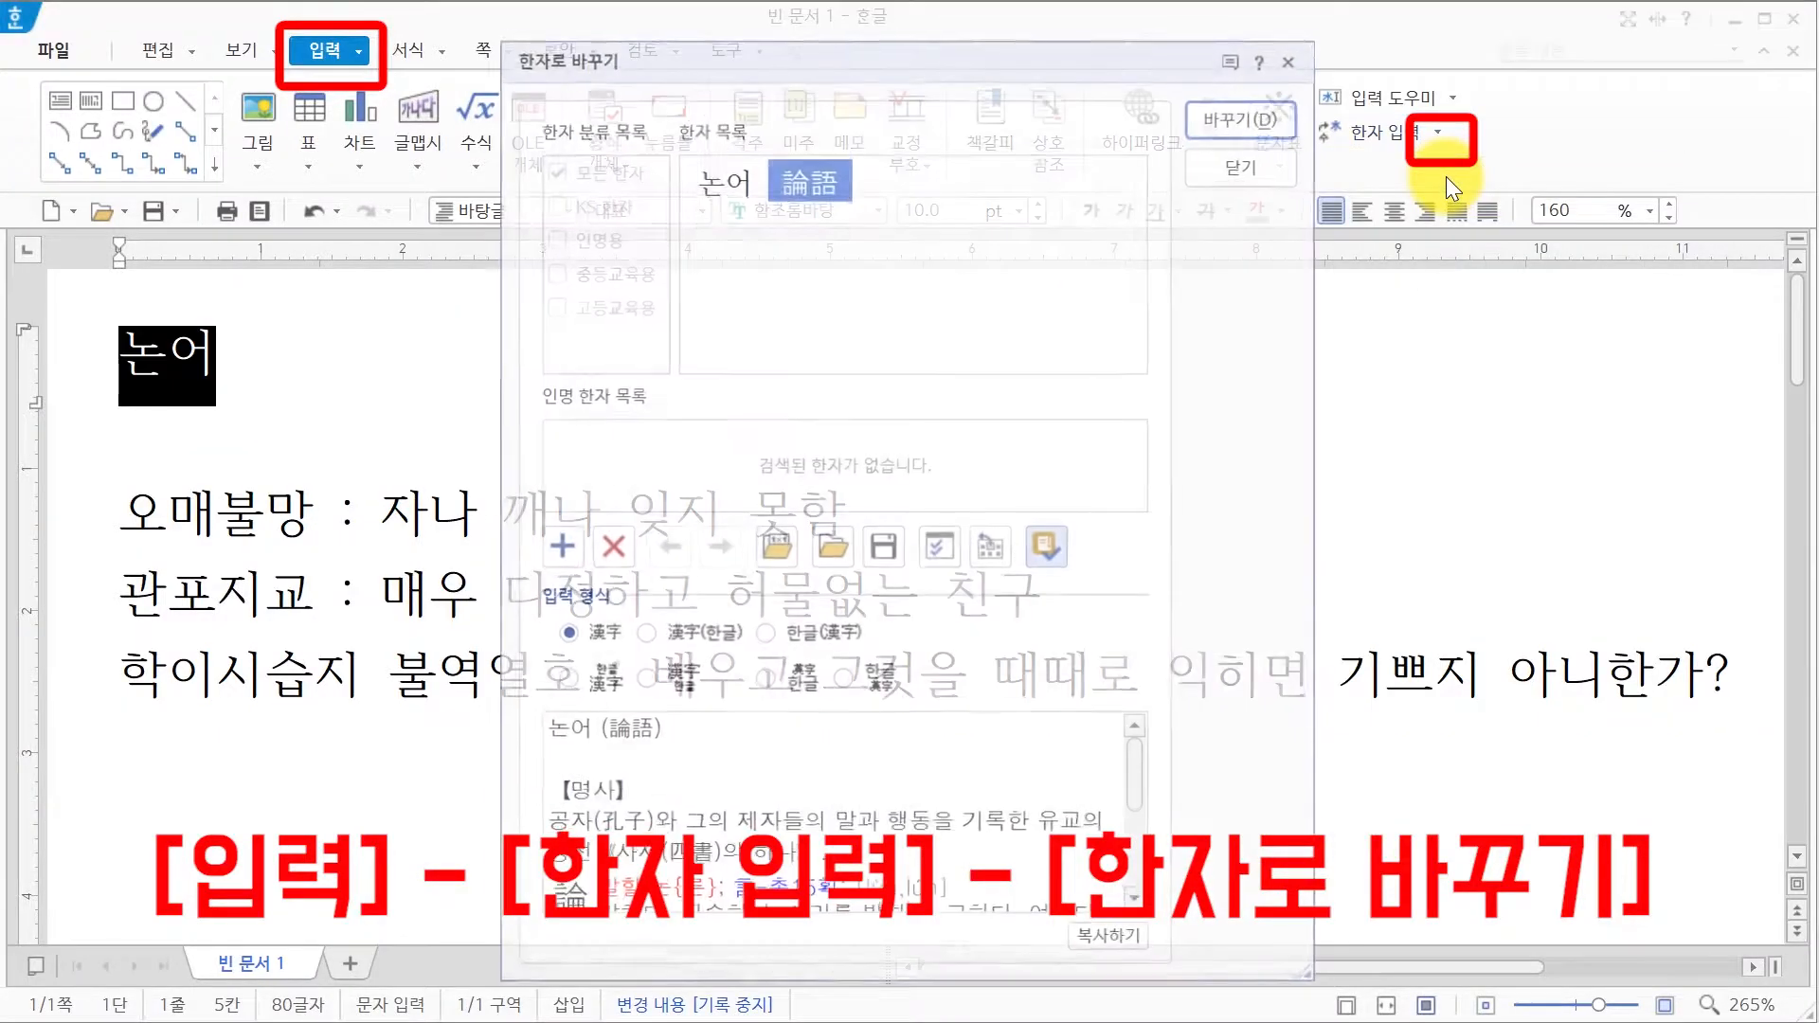
{"action": "left_click_drag", "start_coordinate": [754, 58], "coordinate": [769, 53]}
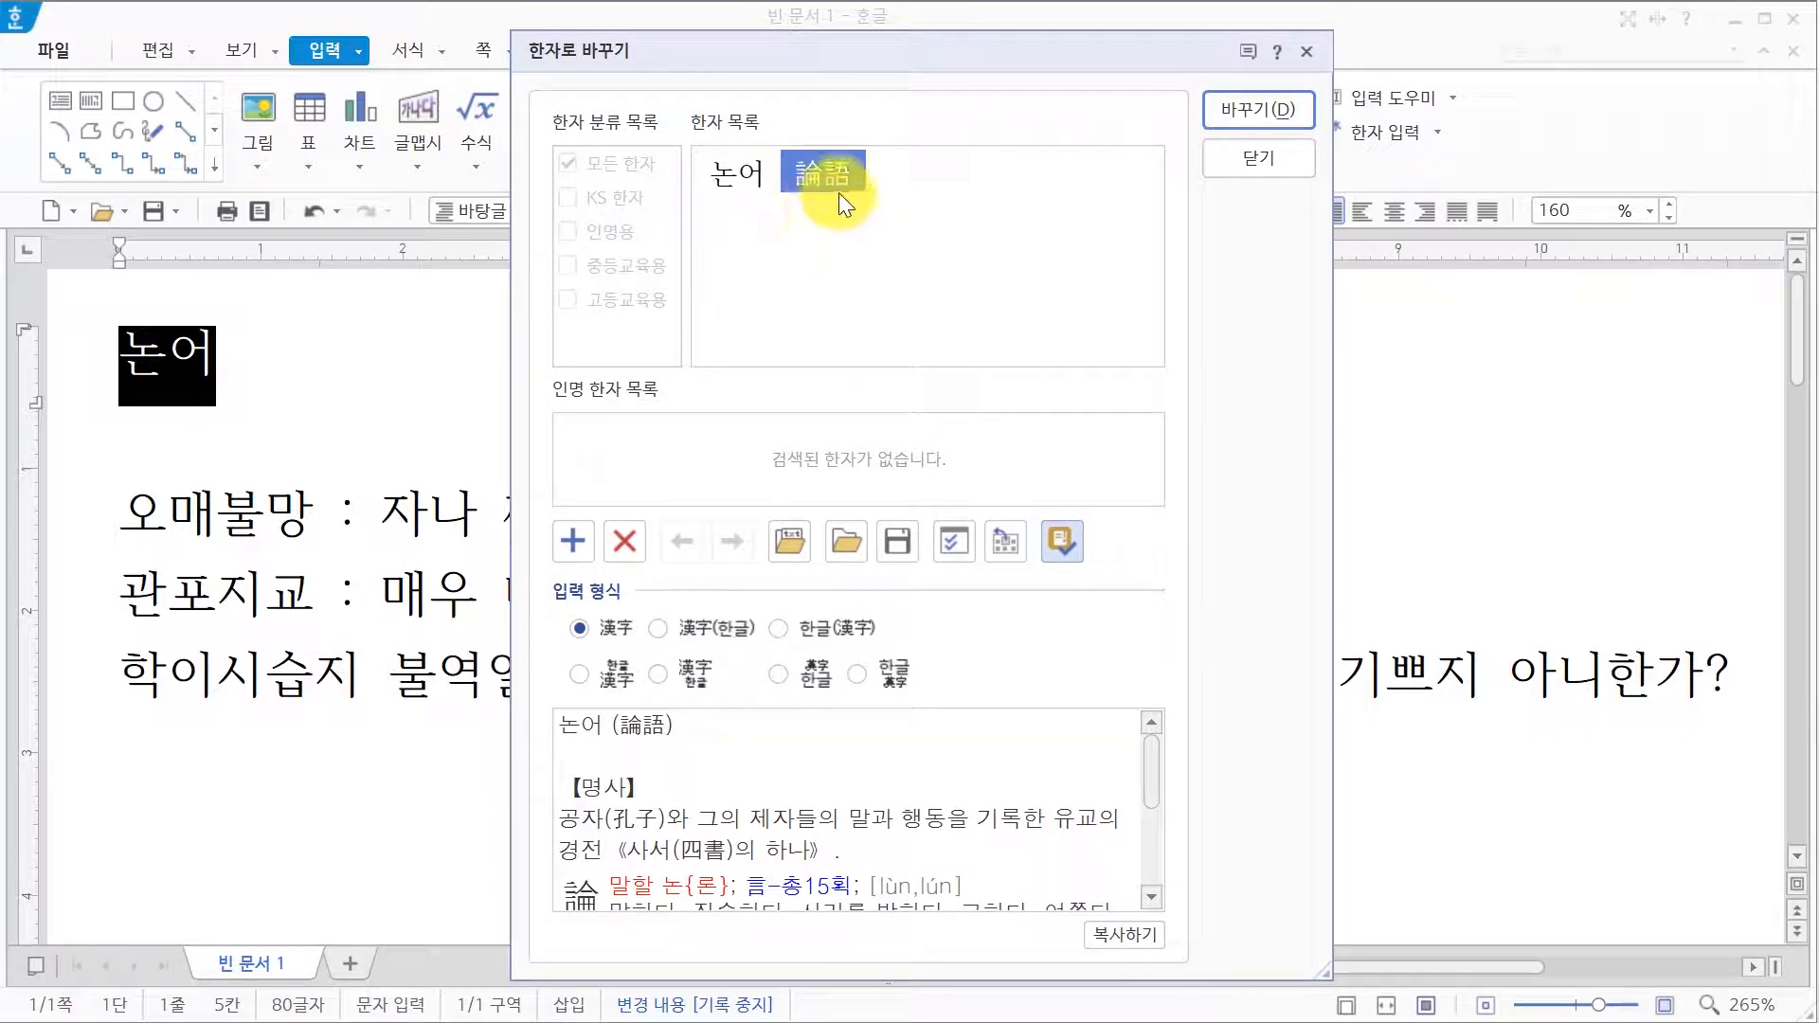
{"action": "left_click_drag", "start_coordinate": [838, 191], "coordinate": [840, 180]}
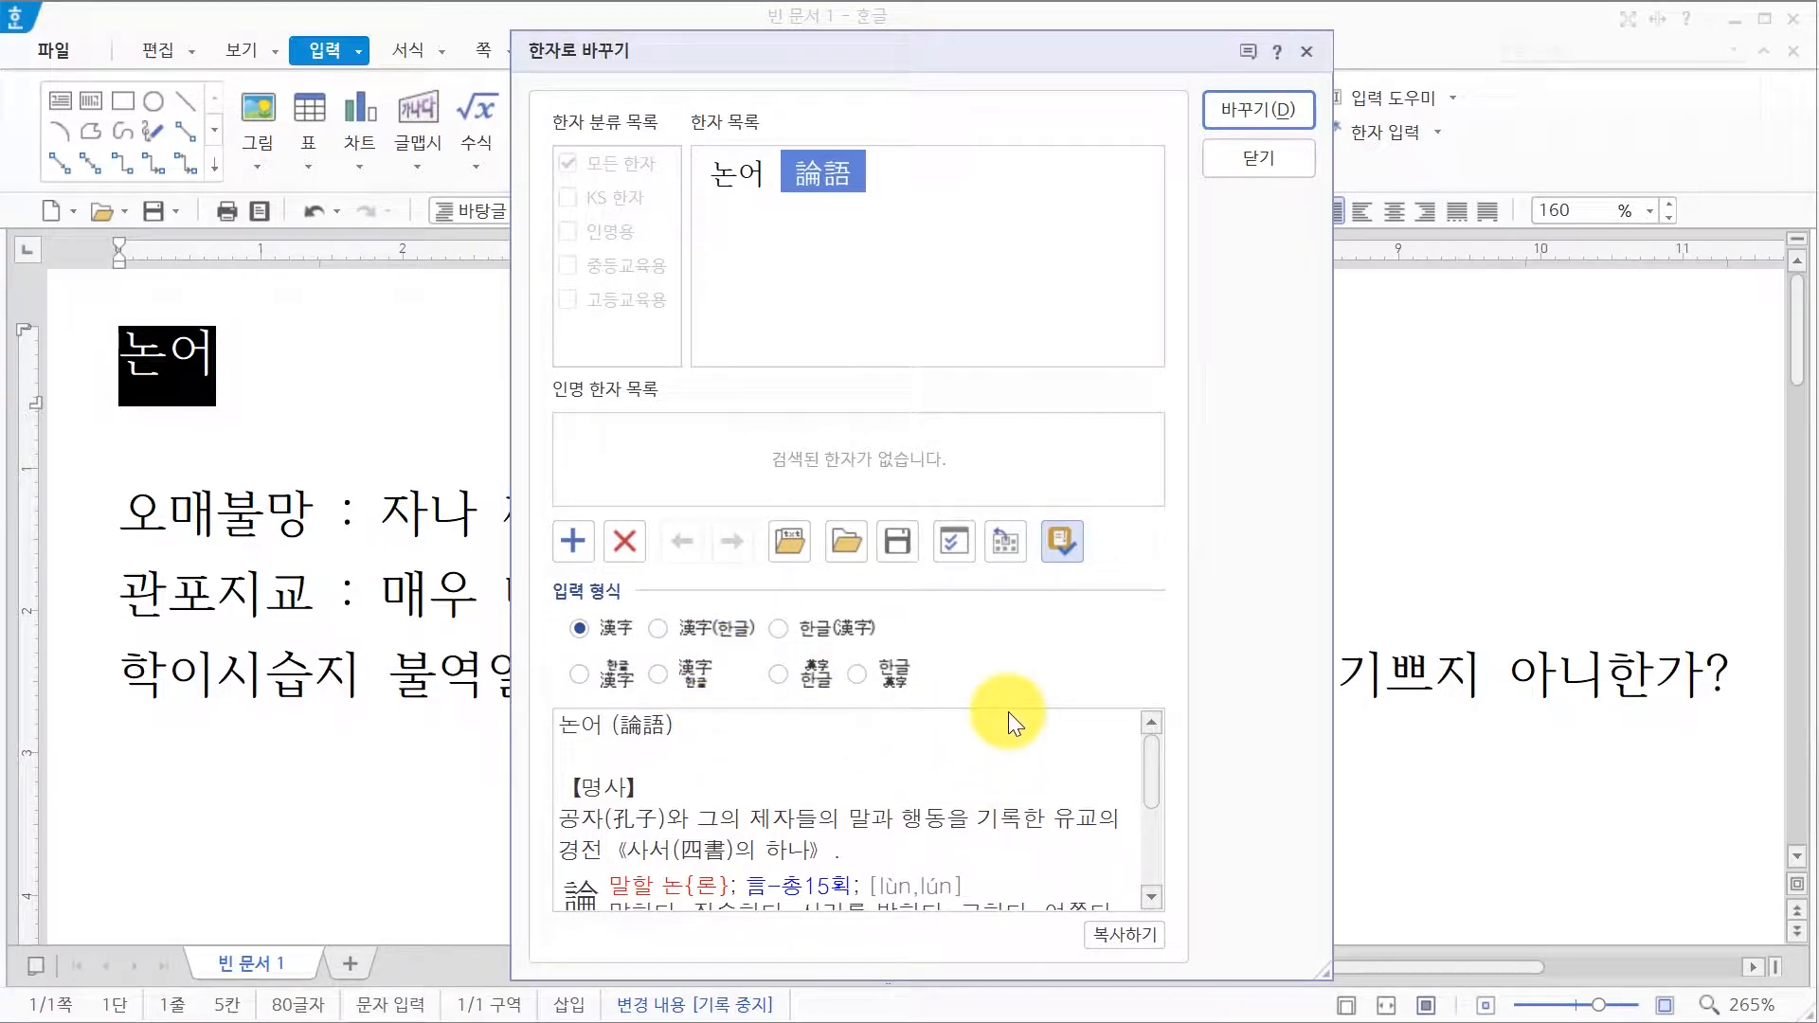
{"action": "left_click", "coordinate": [610, 633]}
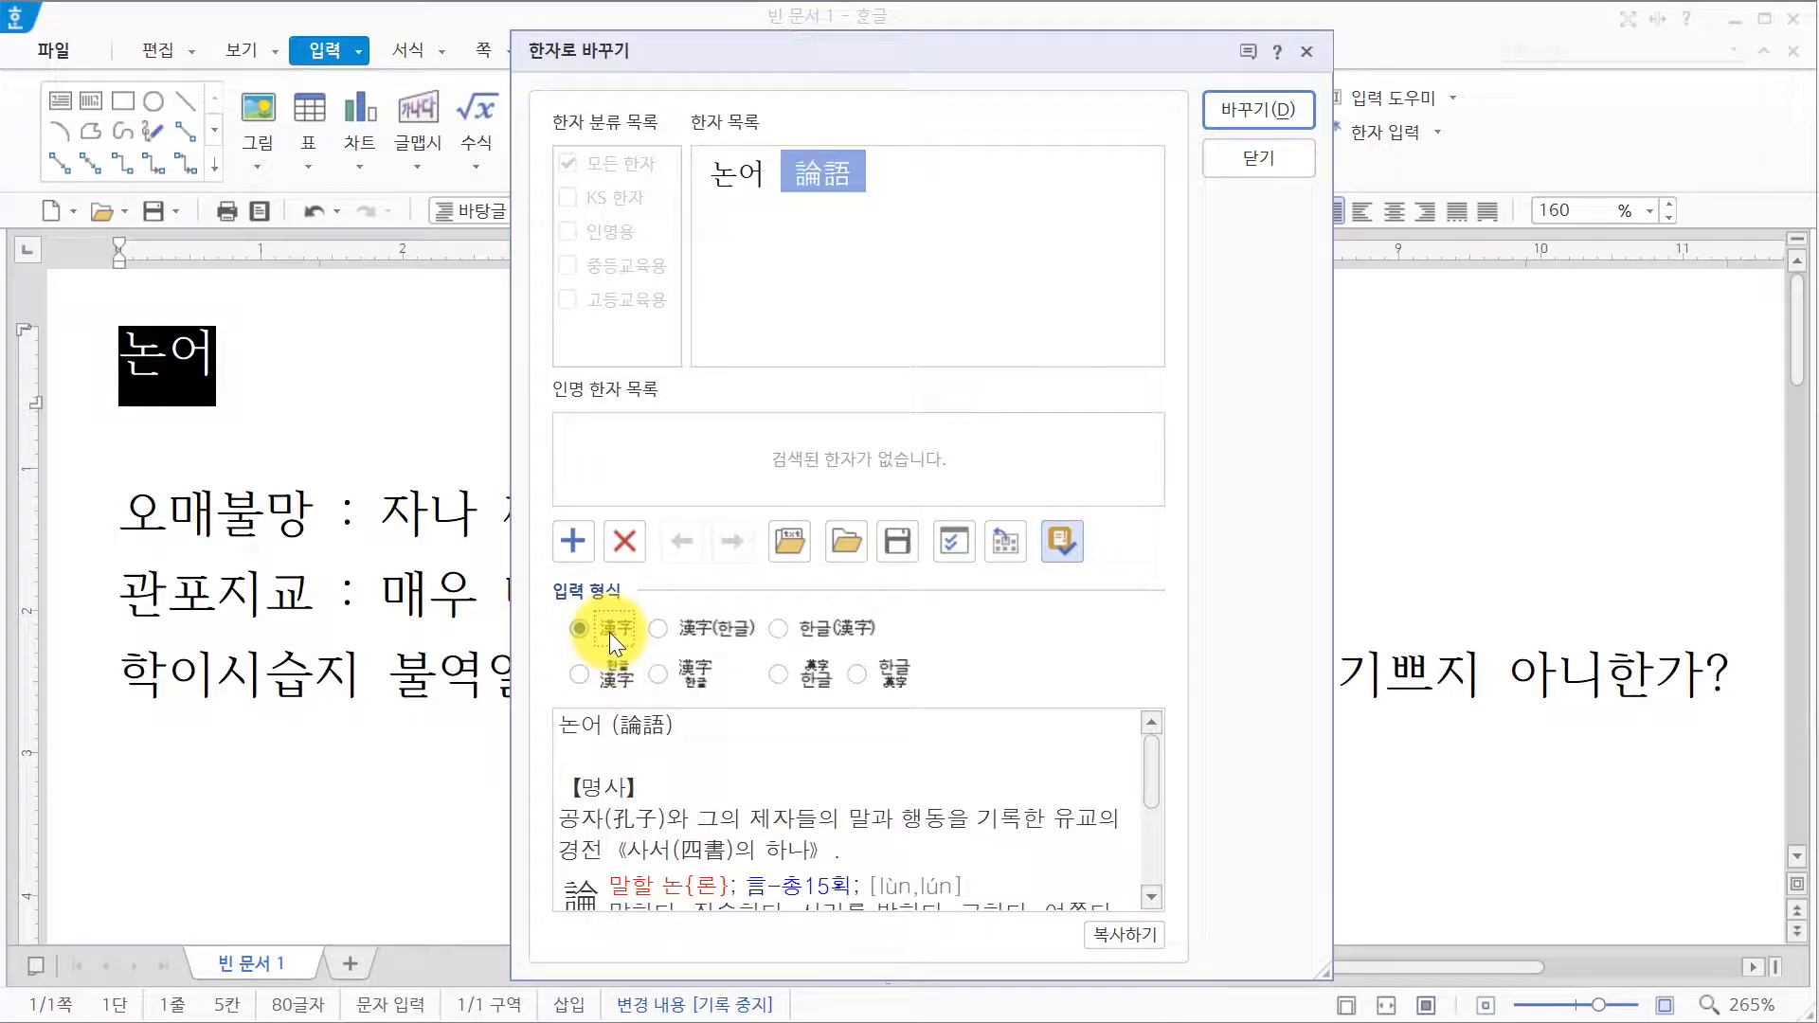
{"action": "left_click", "coordinate": [1237, 106]}
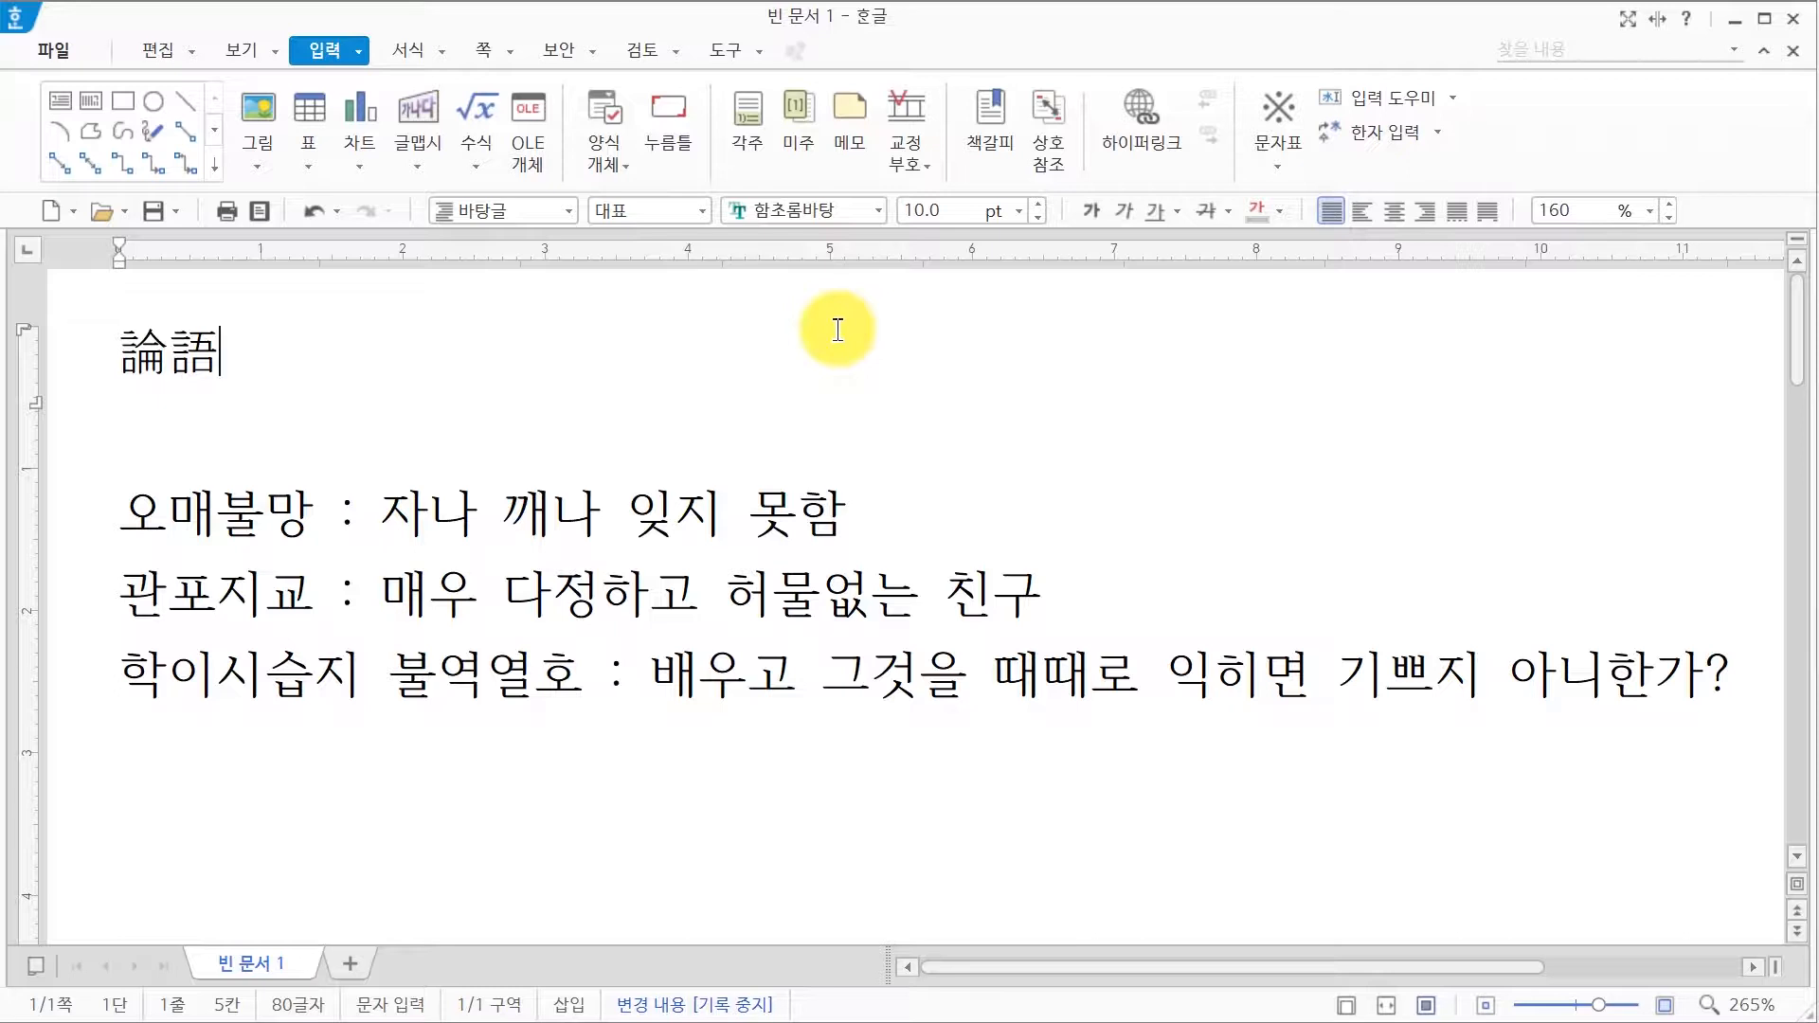
{"action": "key", "text": "F9"}
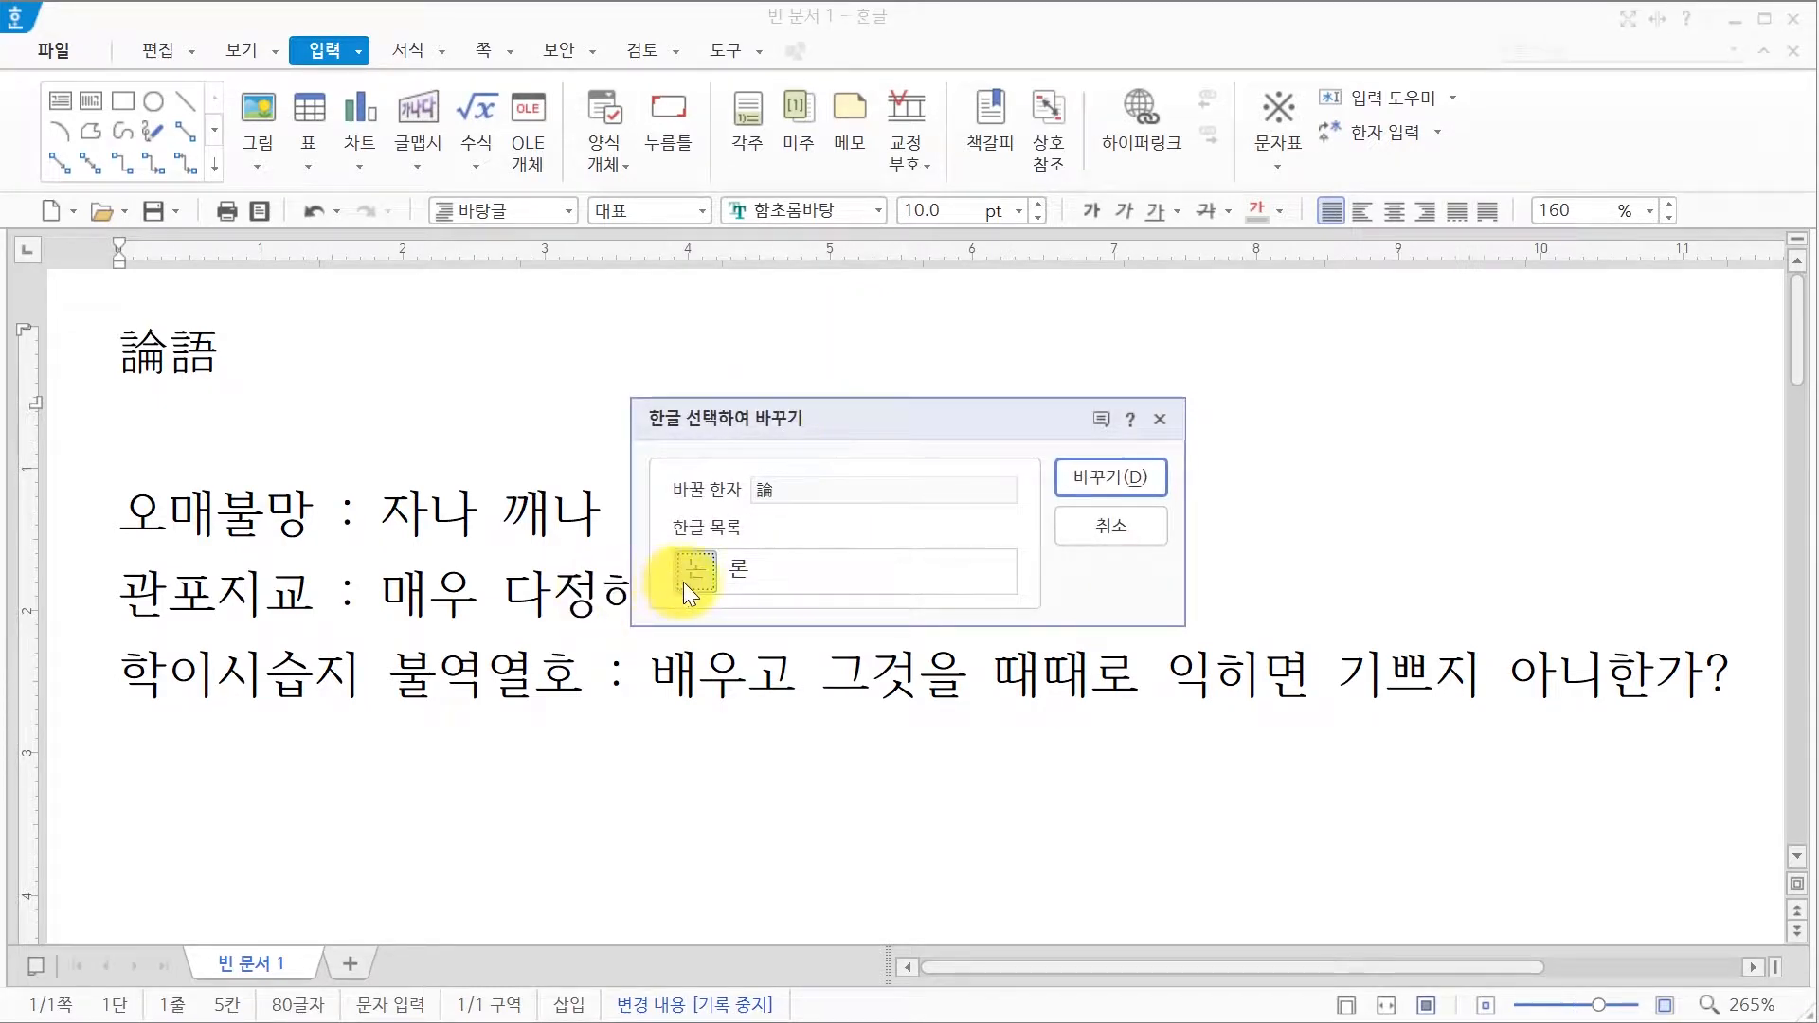
Step: Revert the title 論語 to Hangul 논어 in the 한글 선택하여 바꾸기 dialog
{"action": "left_click", "coordinate": [1097, 473]}
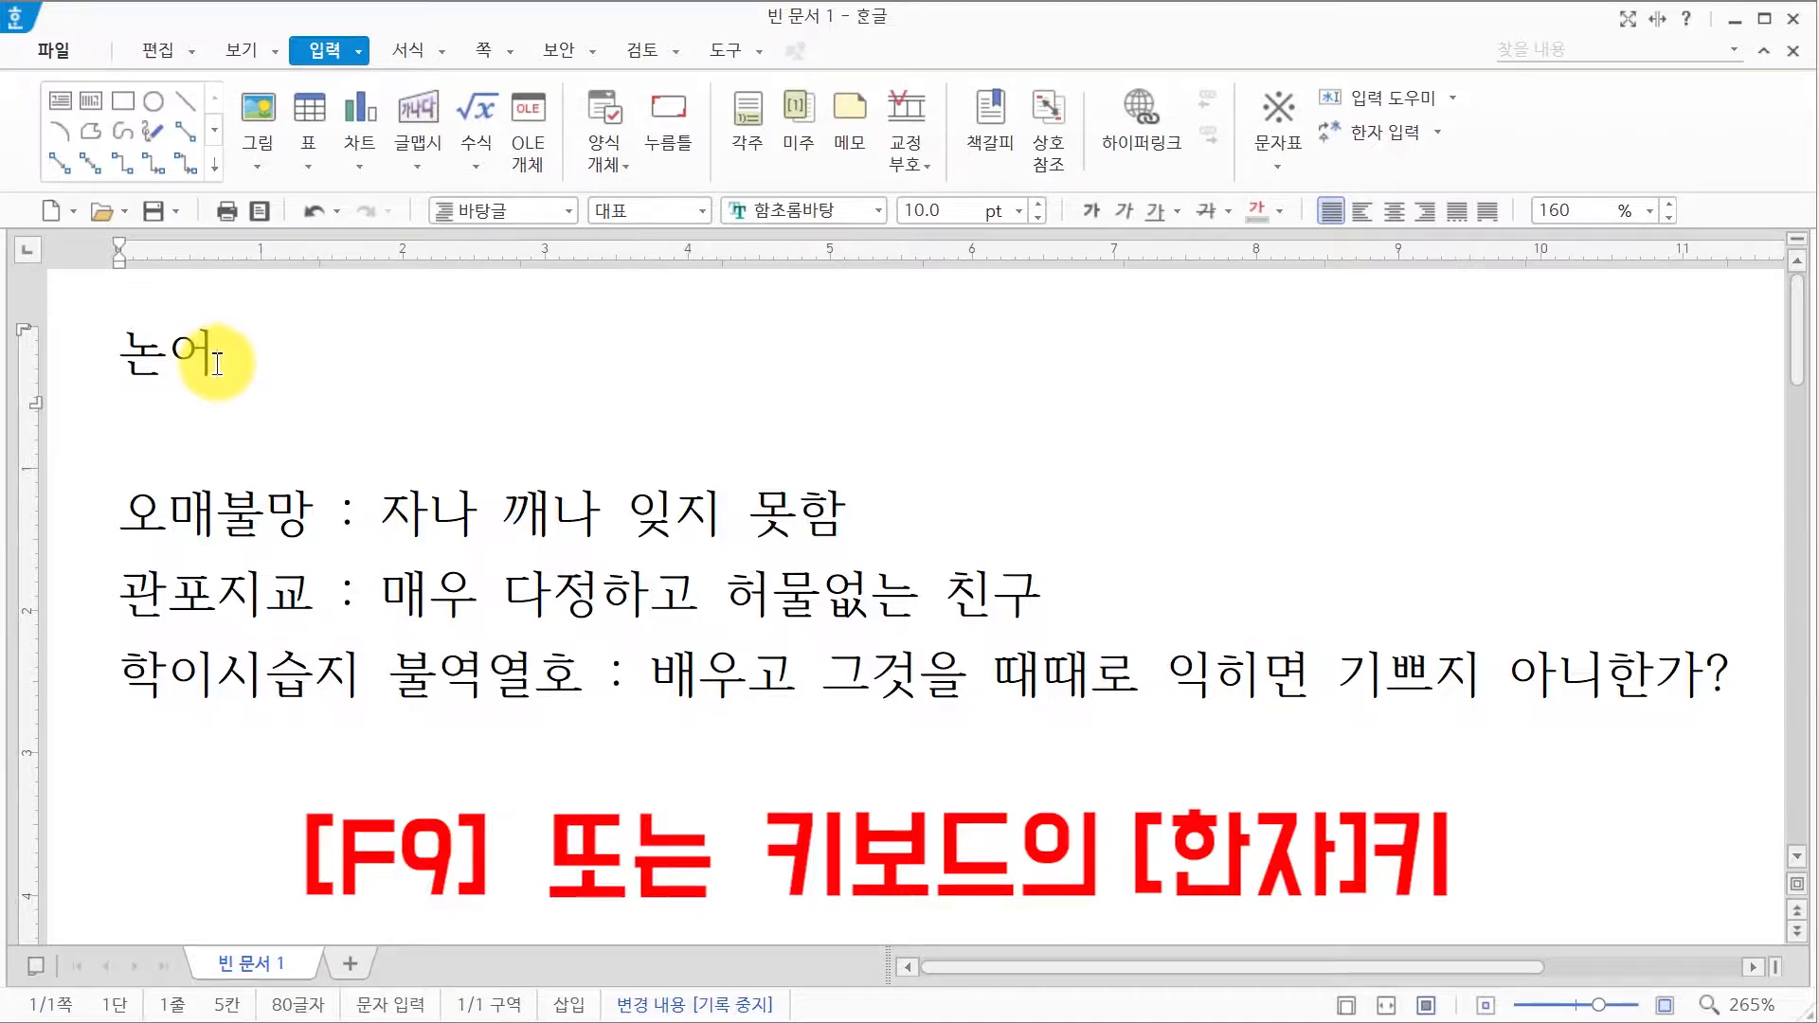
Step: Change the title 논어 to 논어(論語) using the 한글(漢字) input format
{"action": "key", "text": "F9"}
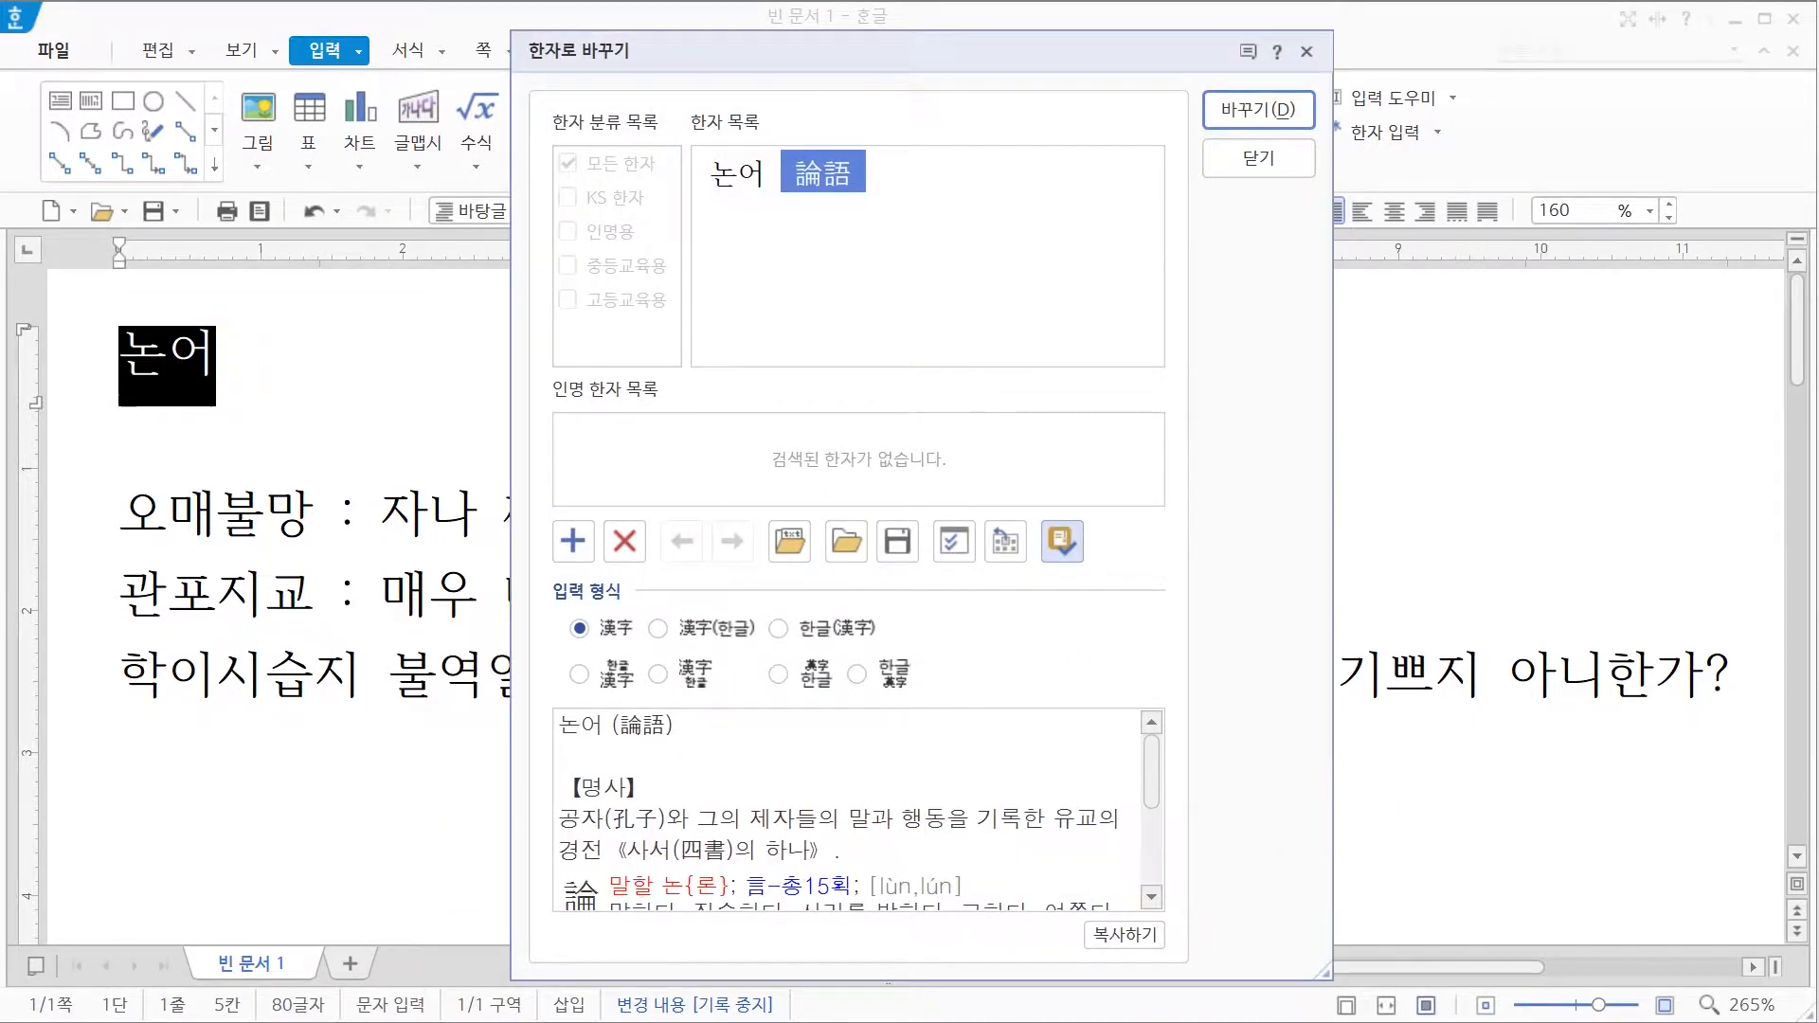
{"action": "mouse_move", "coordinate": [819, 186]}
{"action": "left_click", "coordinate": [824, 628]}
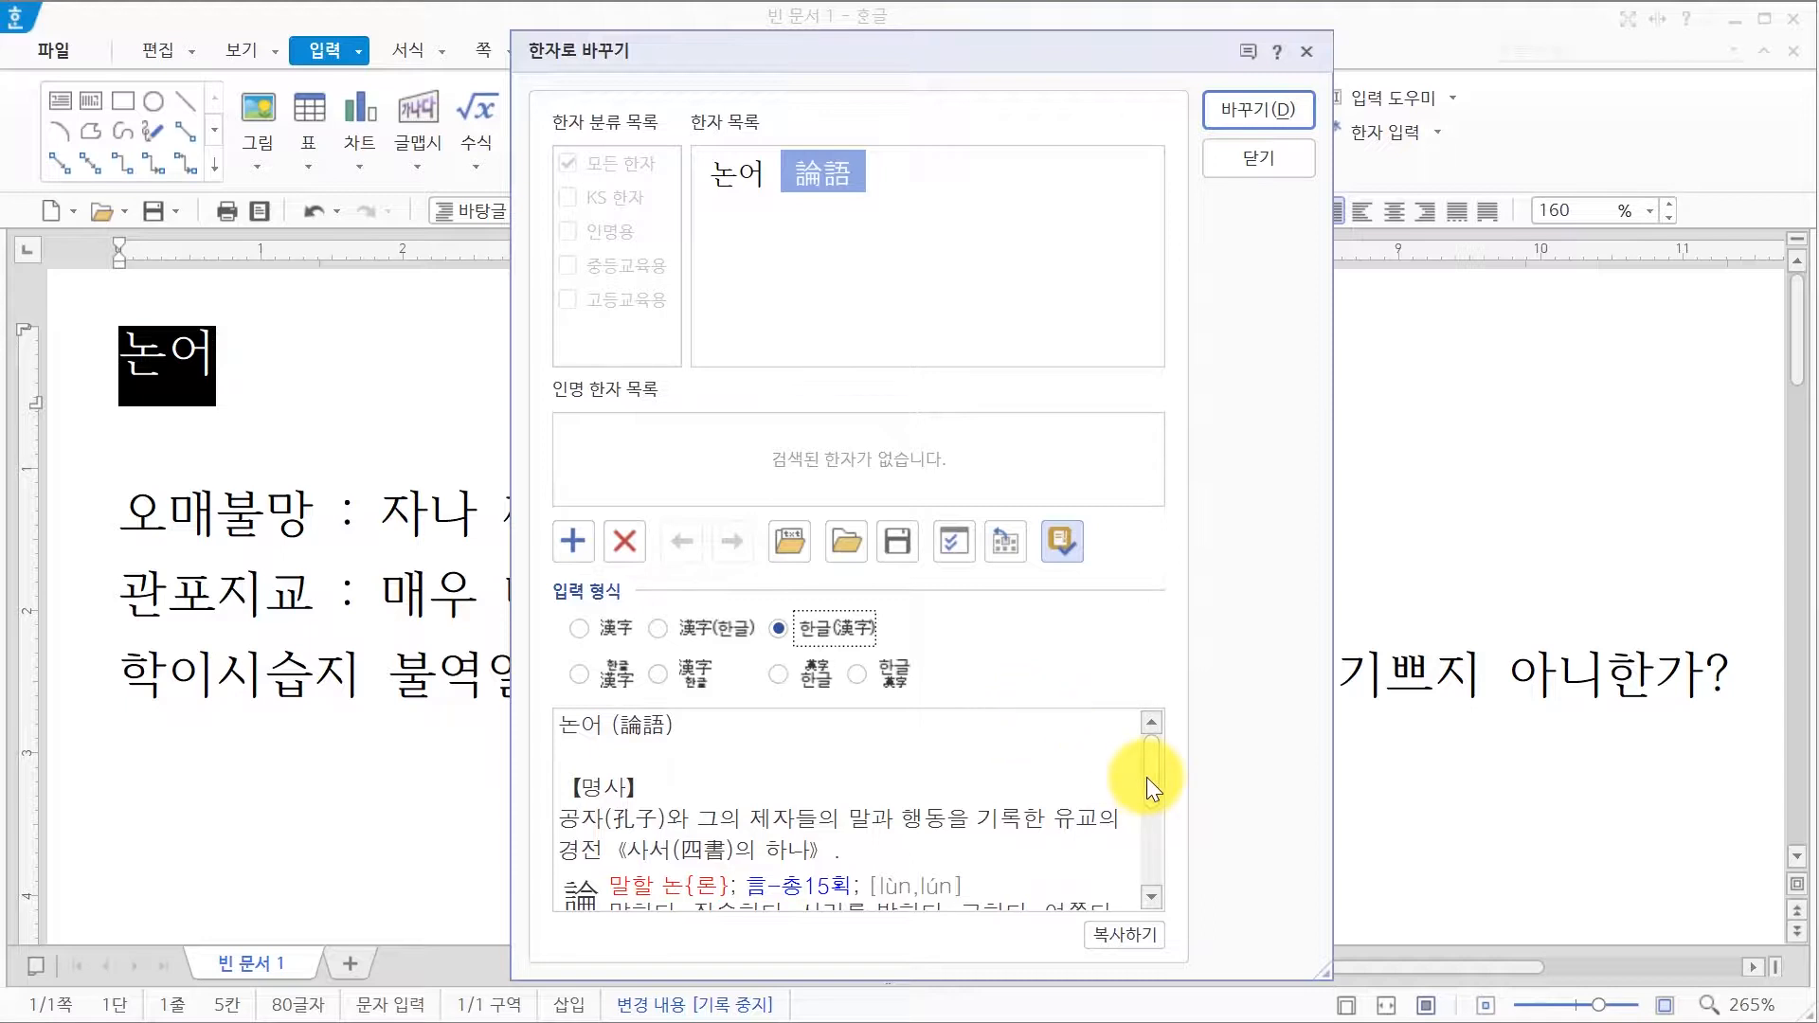
{"action": "mouse_move", "coordinate": [1146, 776]}
{"action": "left_mouse_down"}
{"action": "mouse_move", "coordinate": [1146, 872]}
{"action": "mouse_move", "coordinate": [1146, 782]}
{"action": "left_mouse_up"}
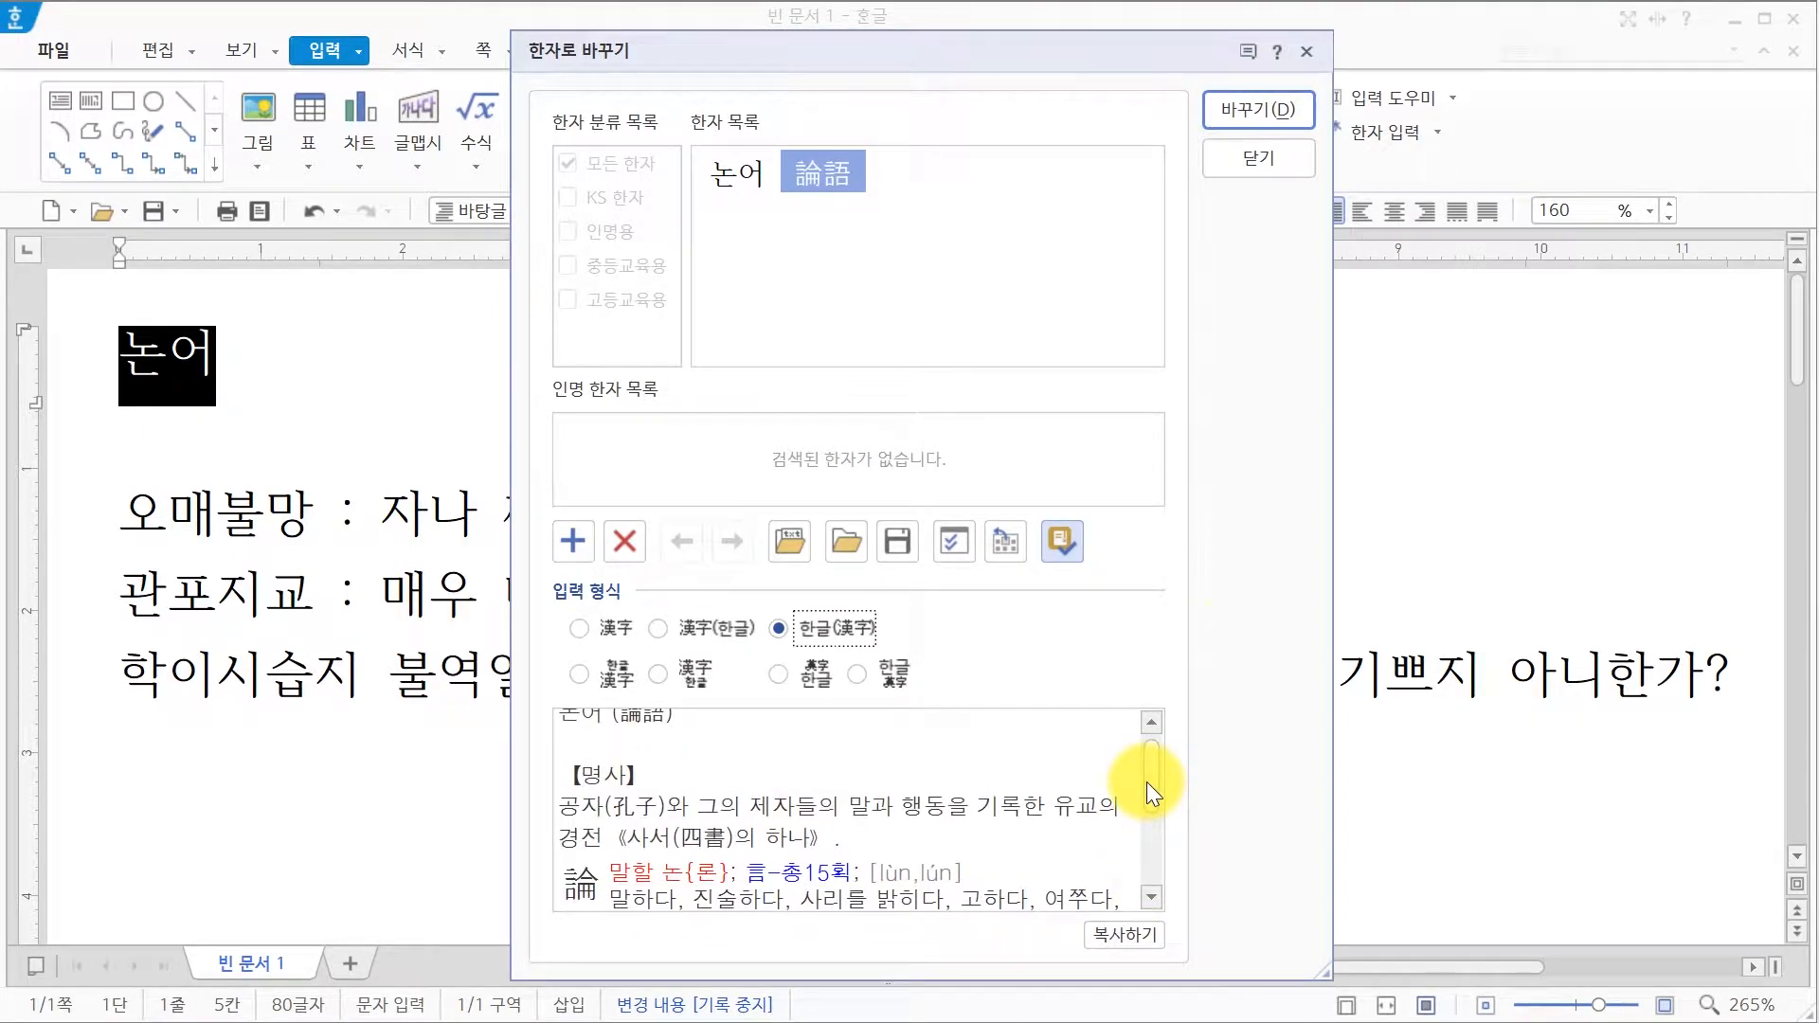
{"action": "left_click", "coordinate": [1252, 128]}
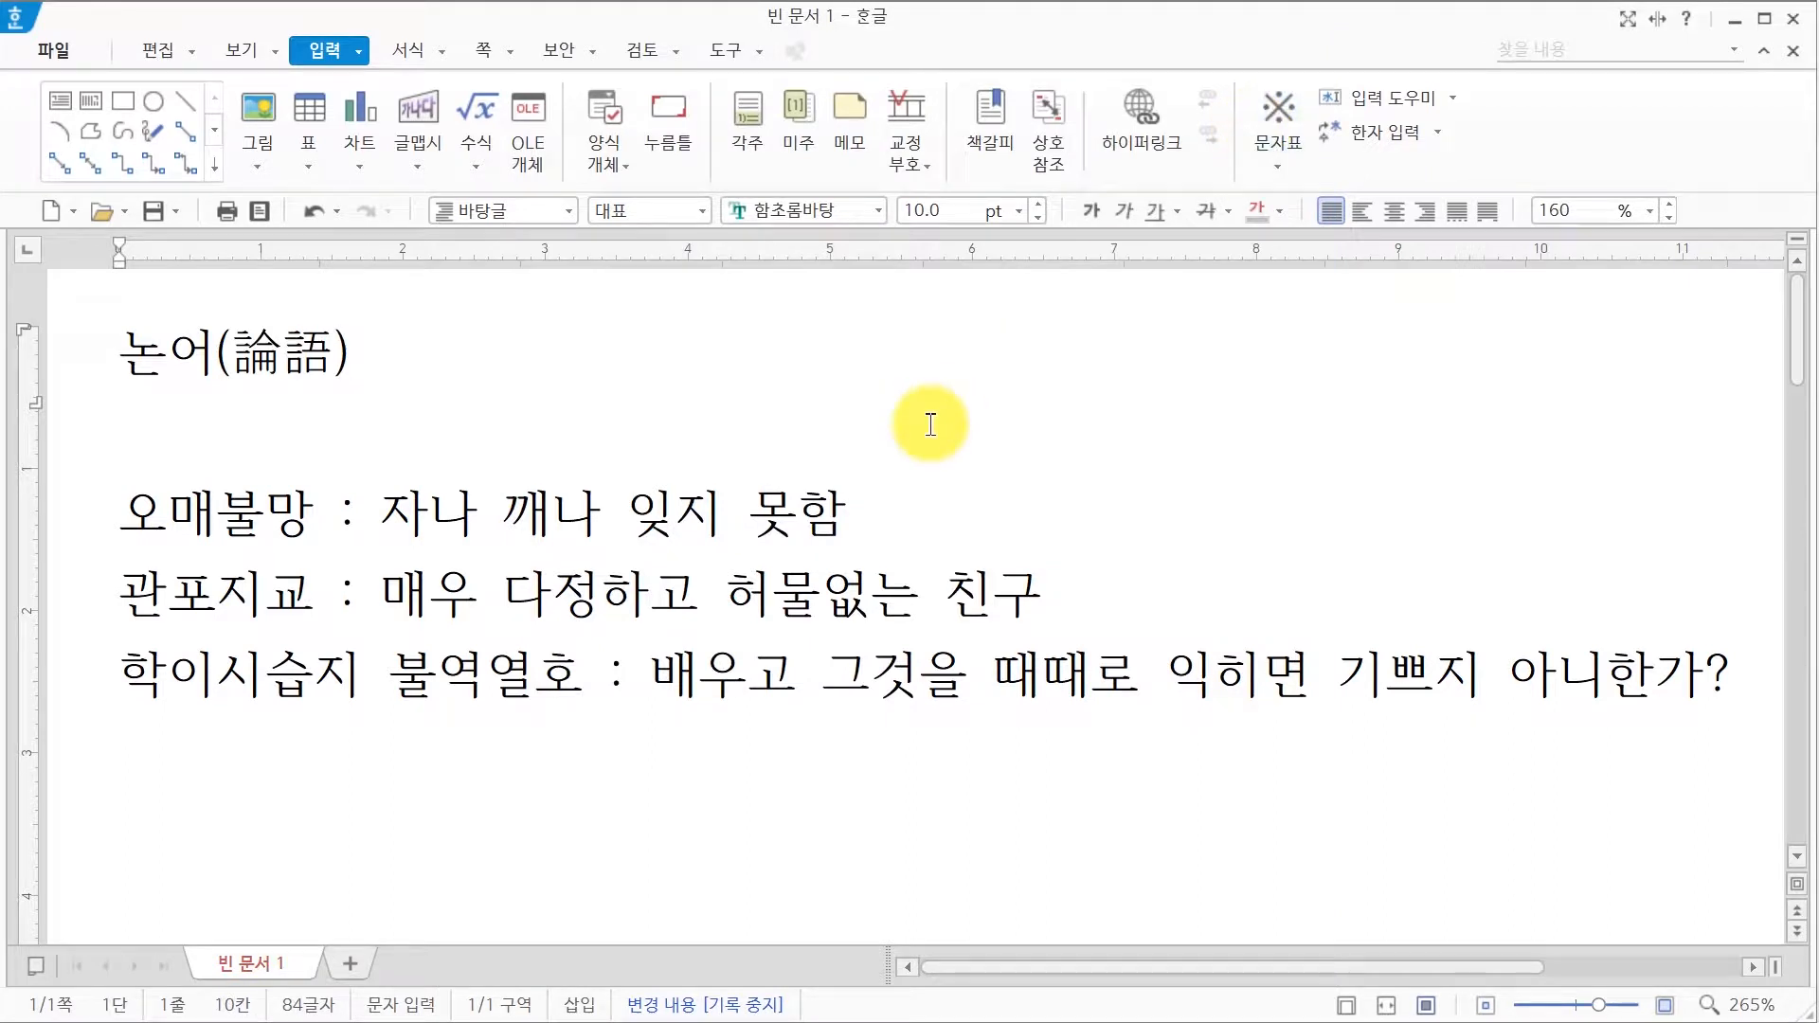
{"action": "left_click", "coordinate": [314, 517]}
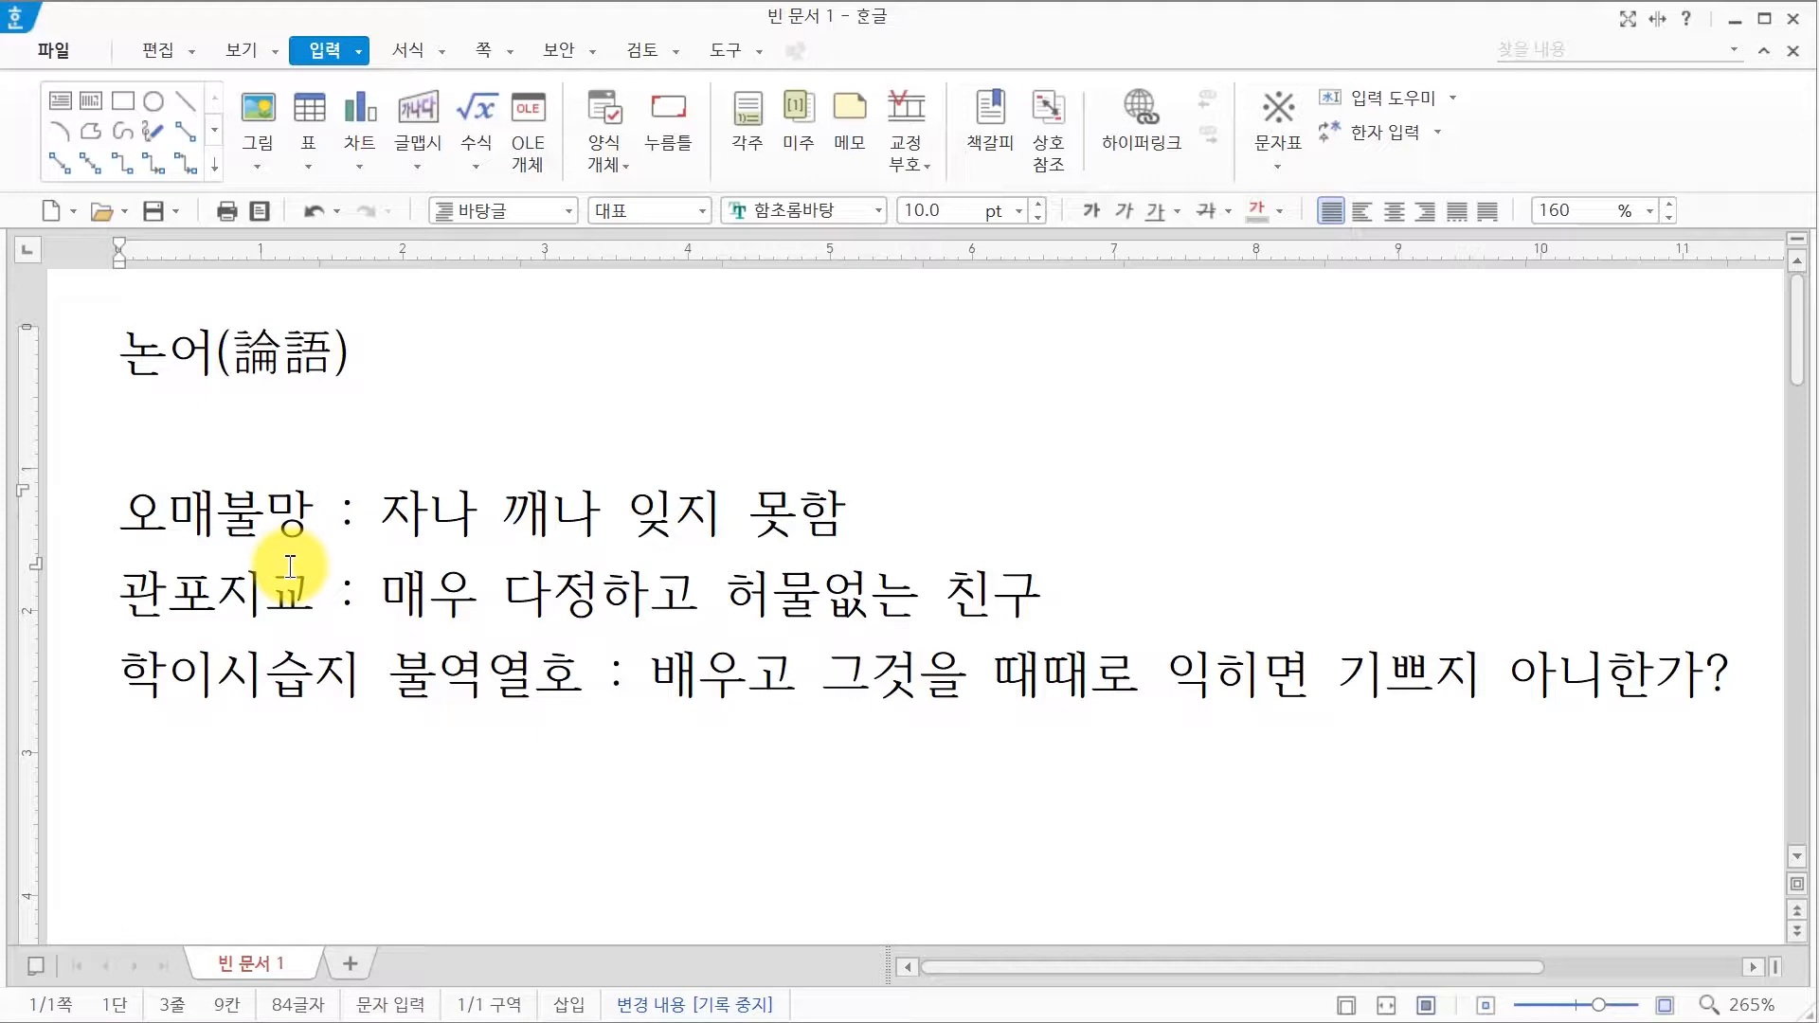
Step: Convert 오매불망 to 寤寐不忘(오매불망) using the 漢字(한글) input format
{"action": "key", "text": "F9"}
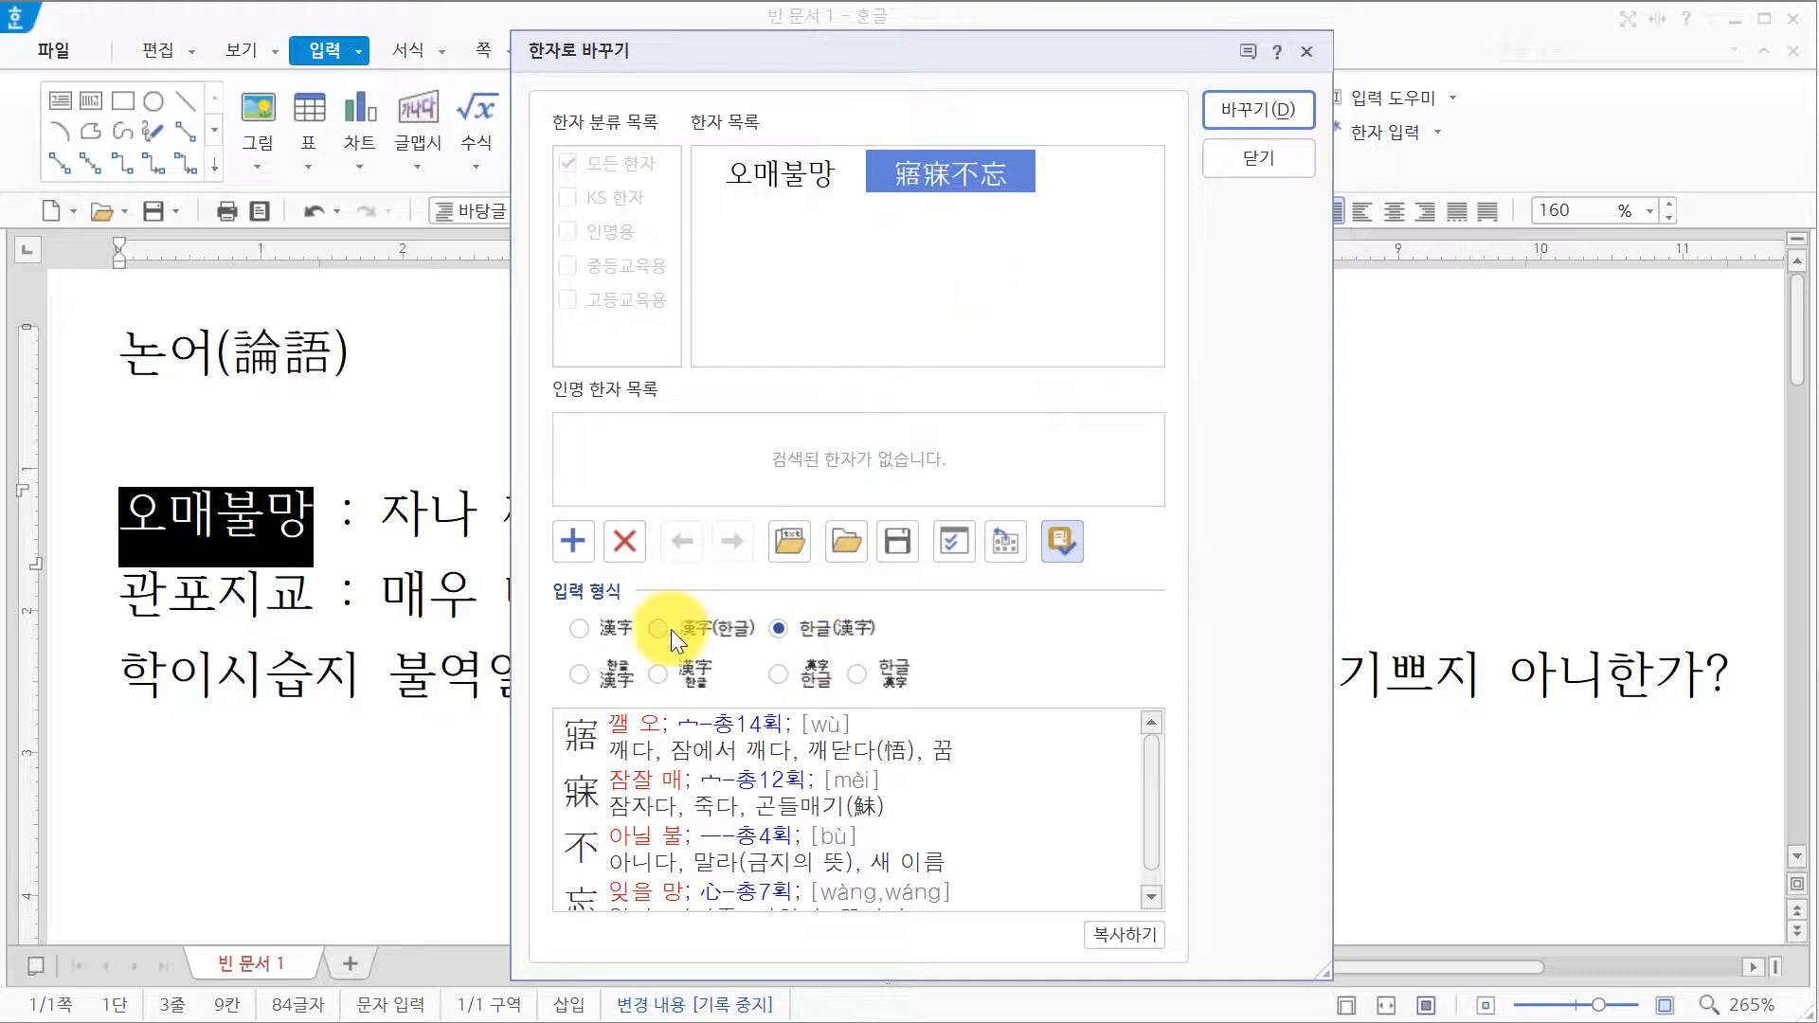
{"action": "left_click", "coordinate": [719, 632]}
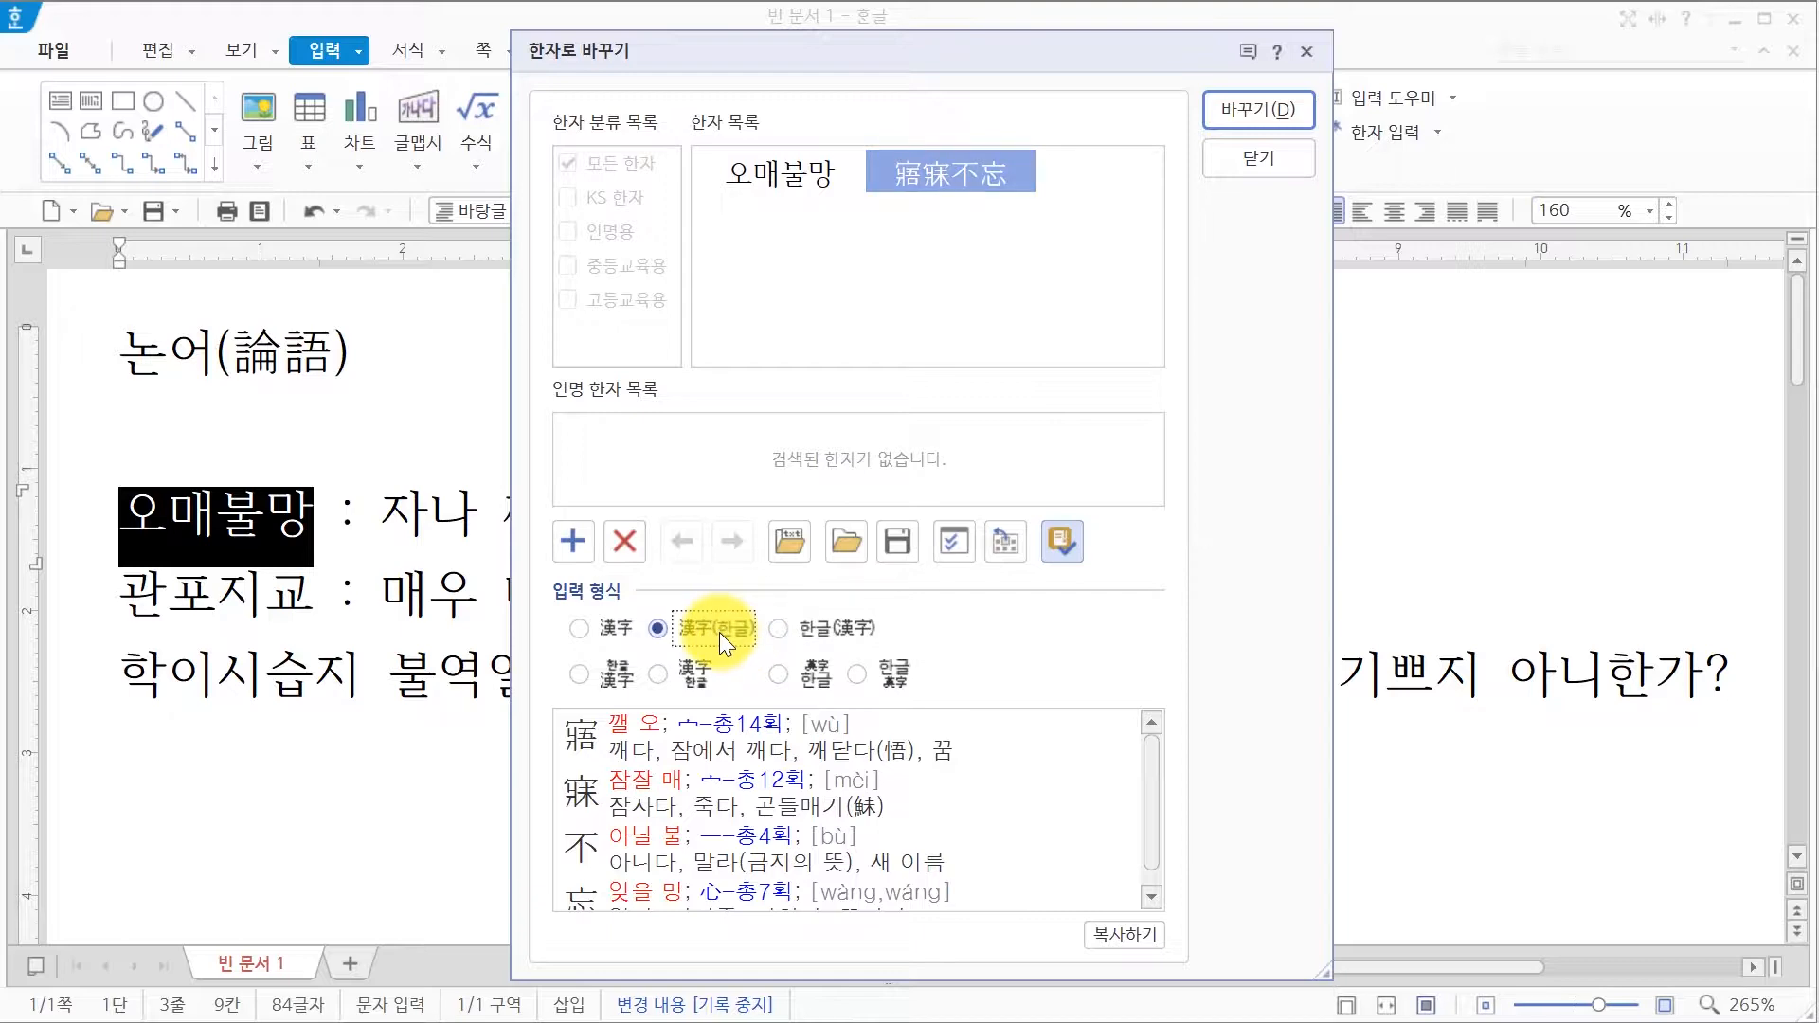
{"action": "left_click", "coordinate": [1300, 103]}
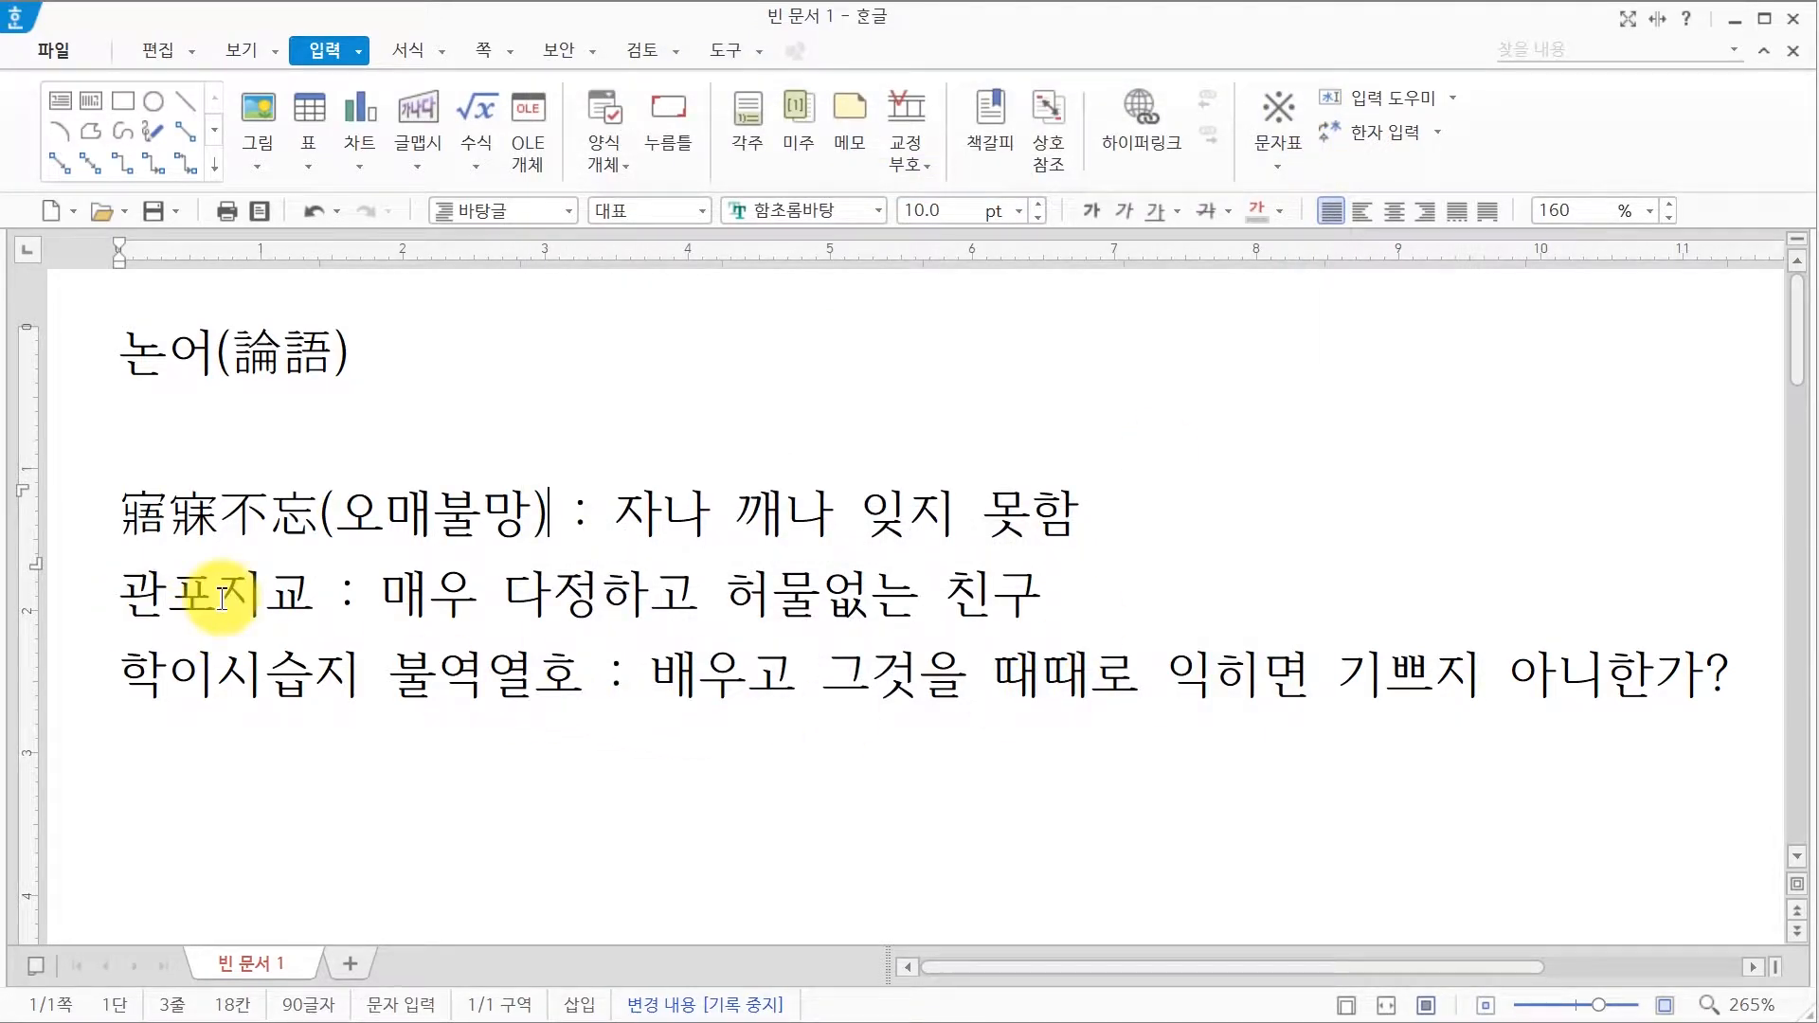
{"action": "left_click", "coordinate": [309, 602]}
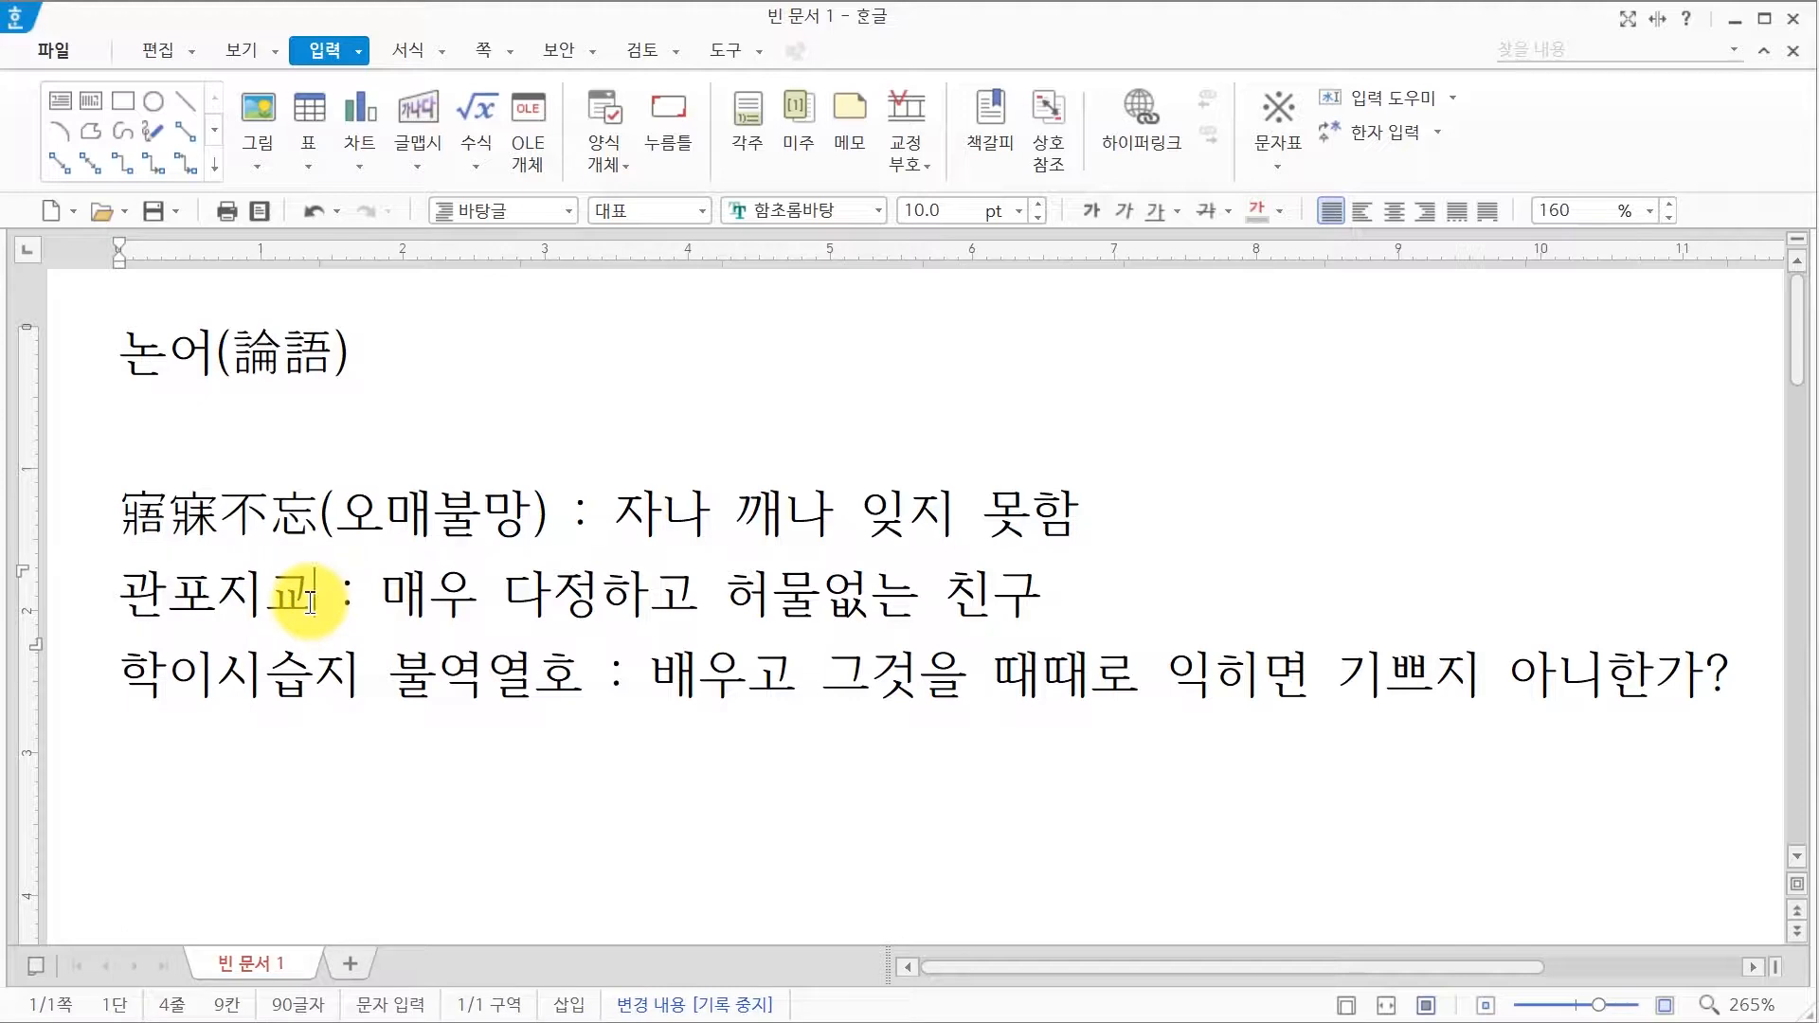
Step: Replace 관포지교 with plain Hanja 管鮑之交 using the 漢字 input format
{"action": "key", "text": "F9"}
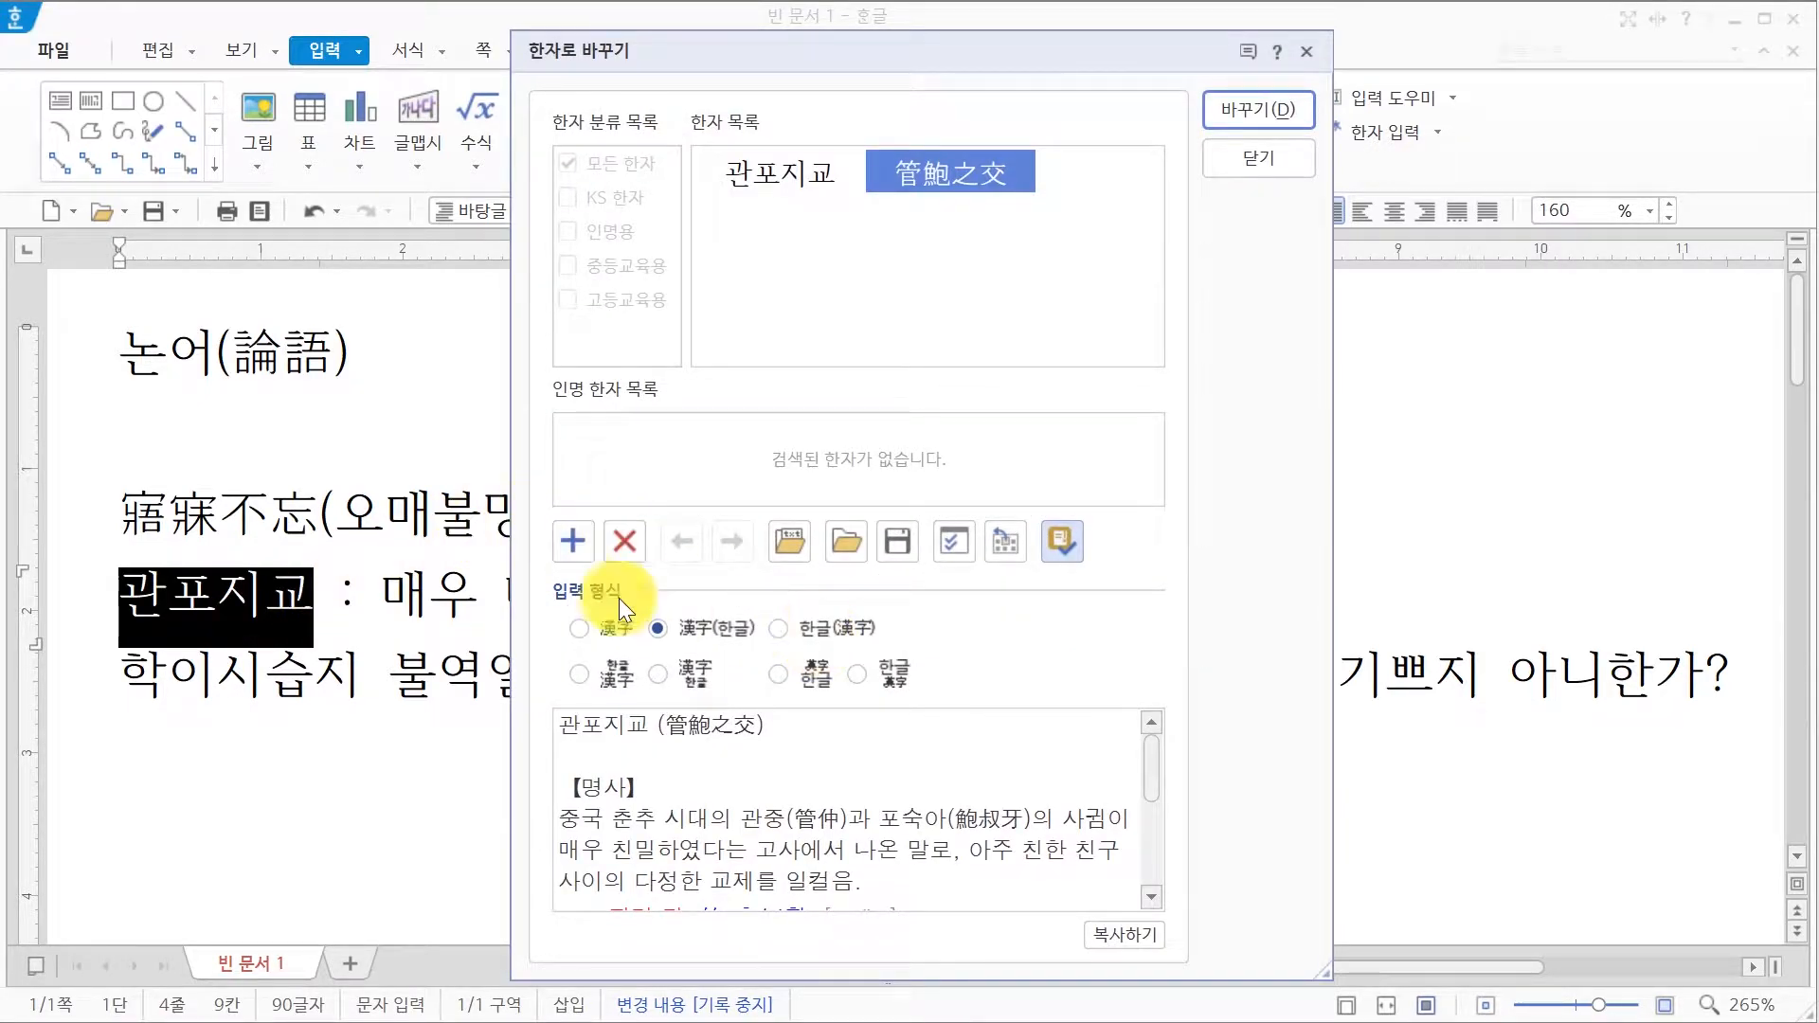
{"action": "left_click", "coordinate": [579, 628]}
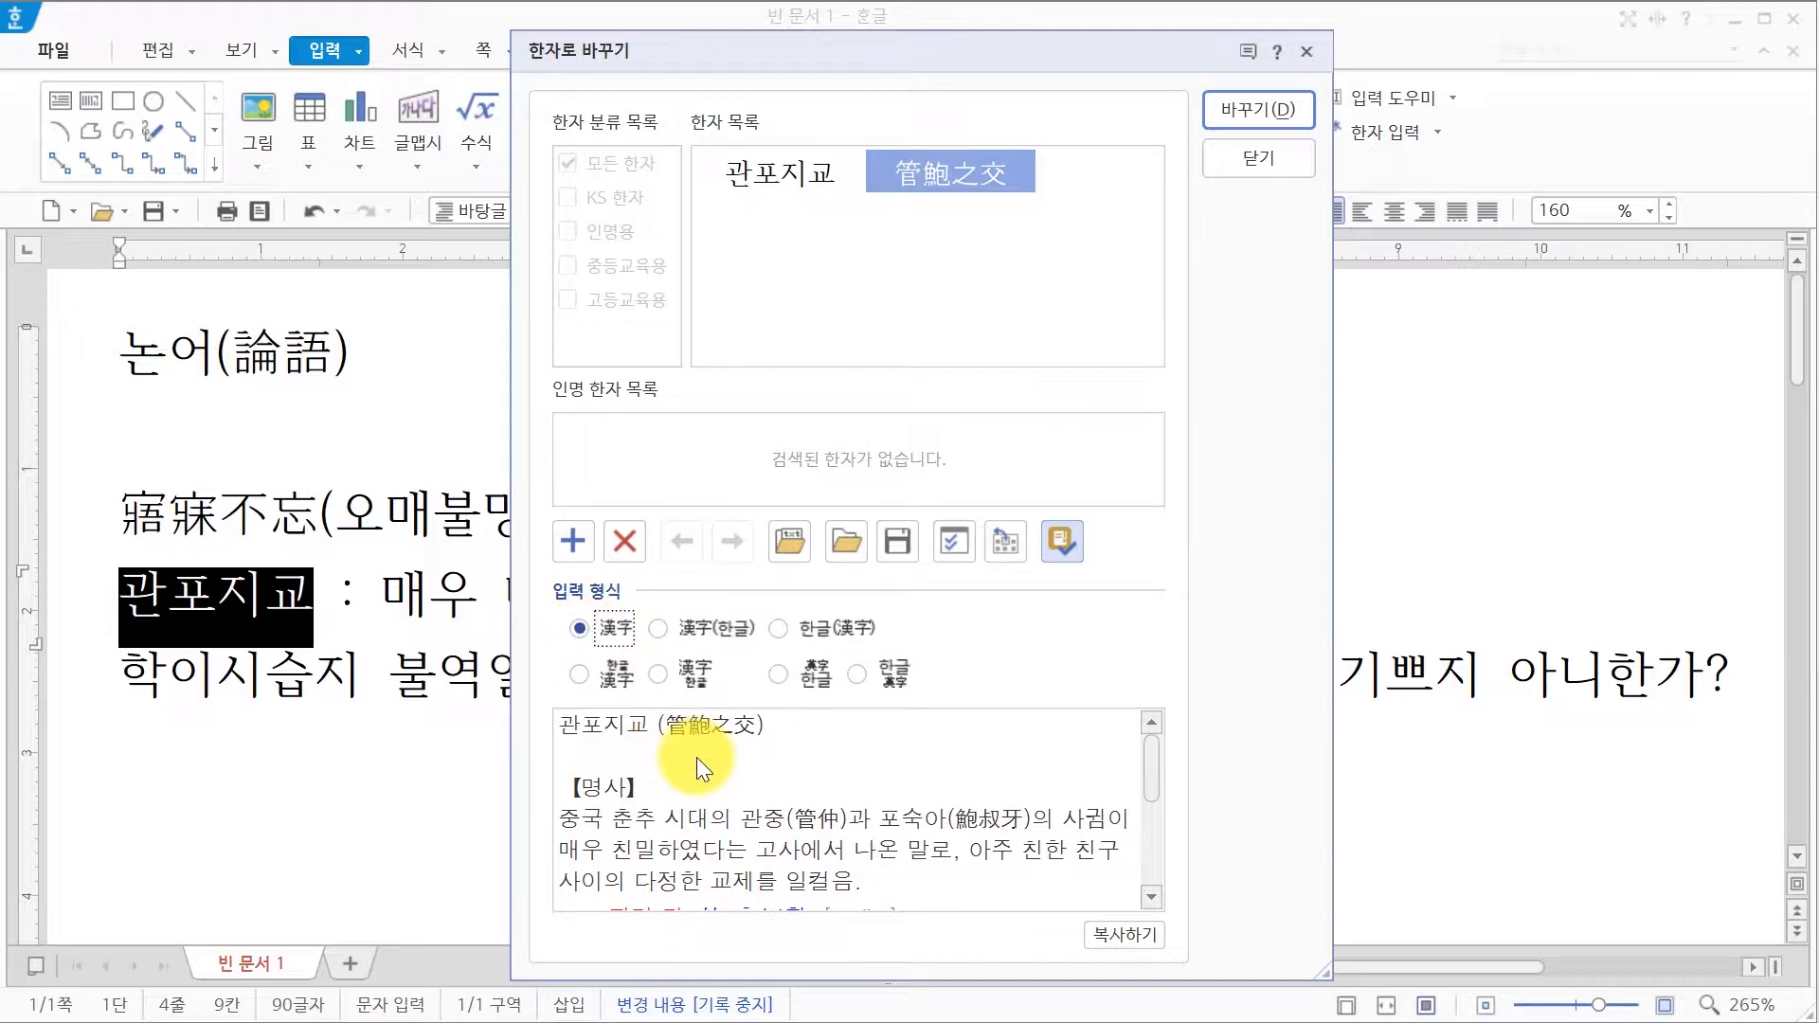
{"action": "left_click", "coordinate": [1213, 107]}
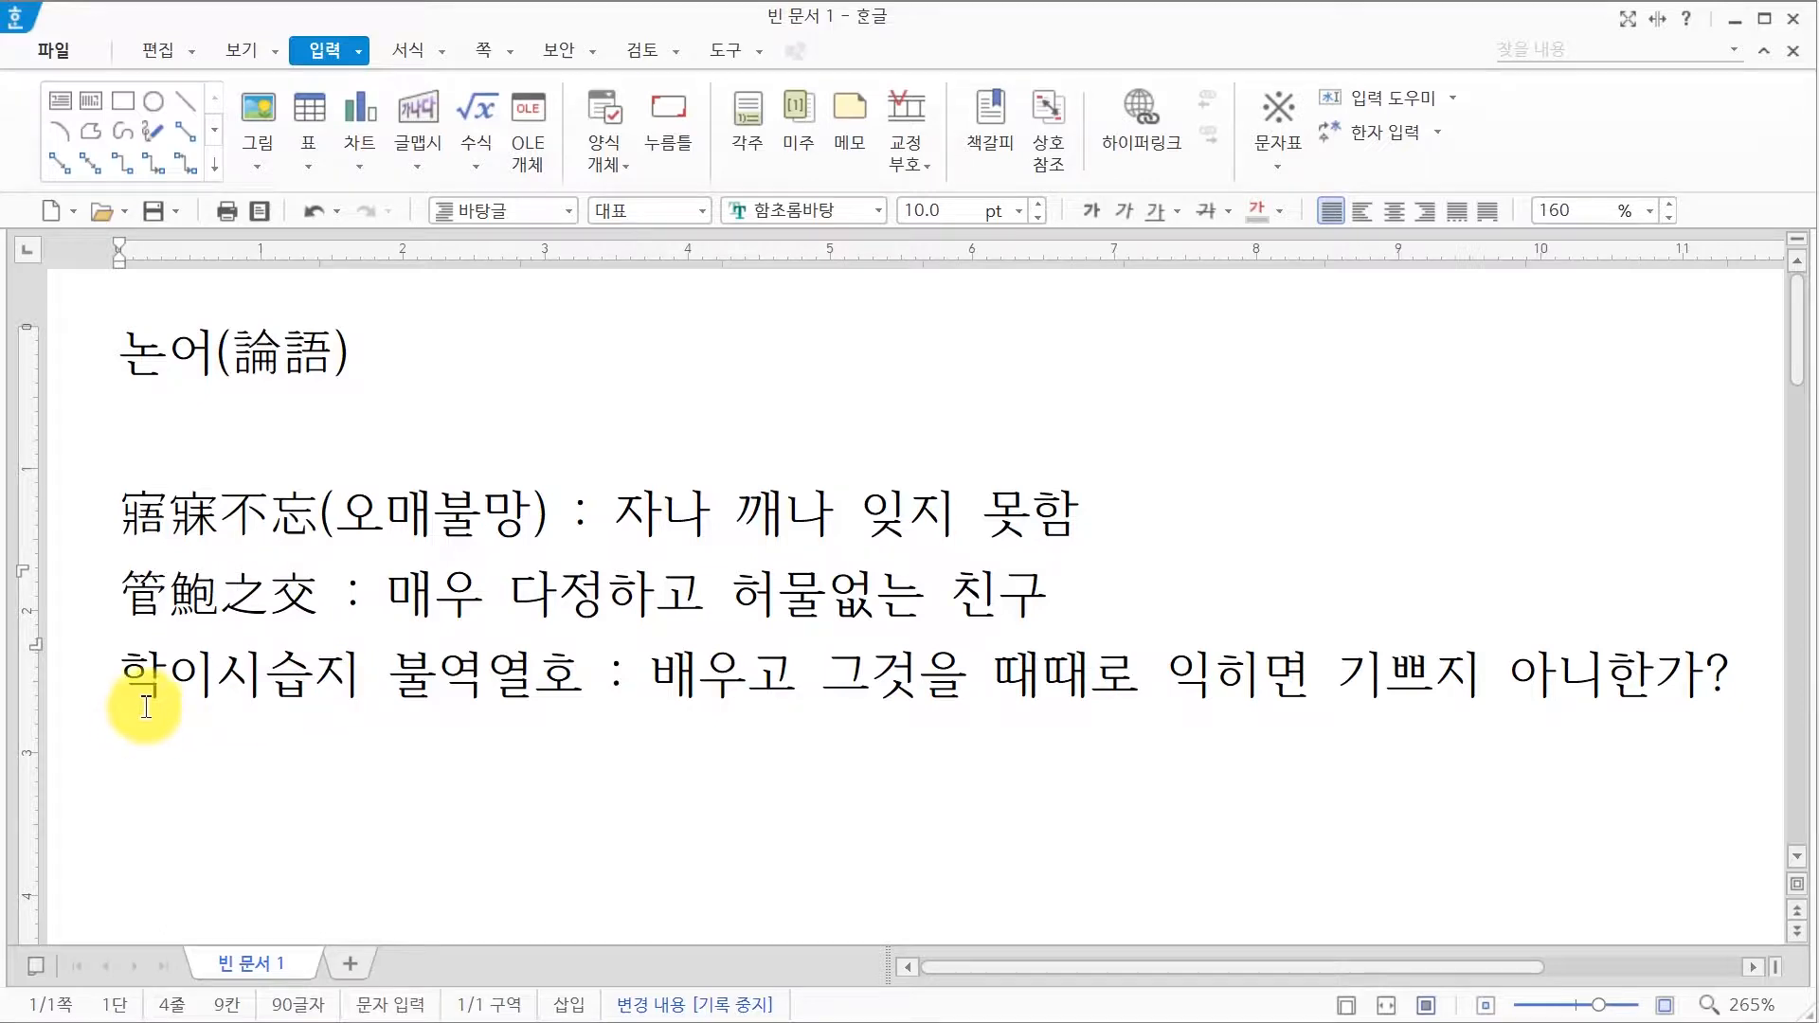
{"action": "left_click", "coordinate": [363, 686]}
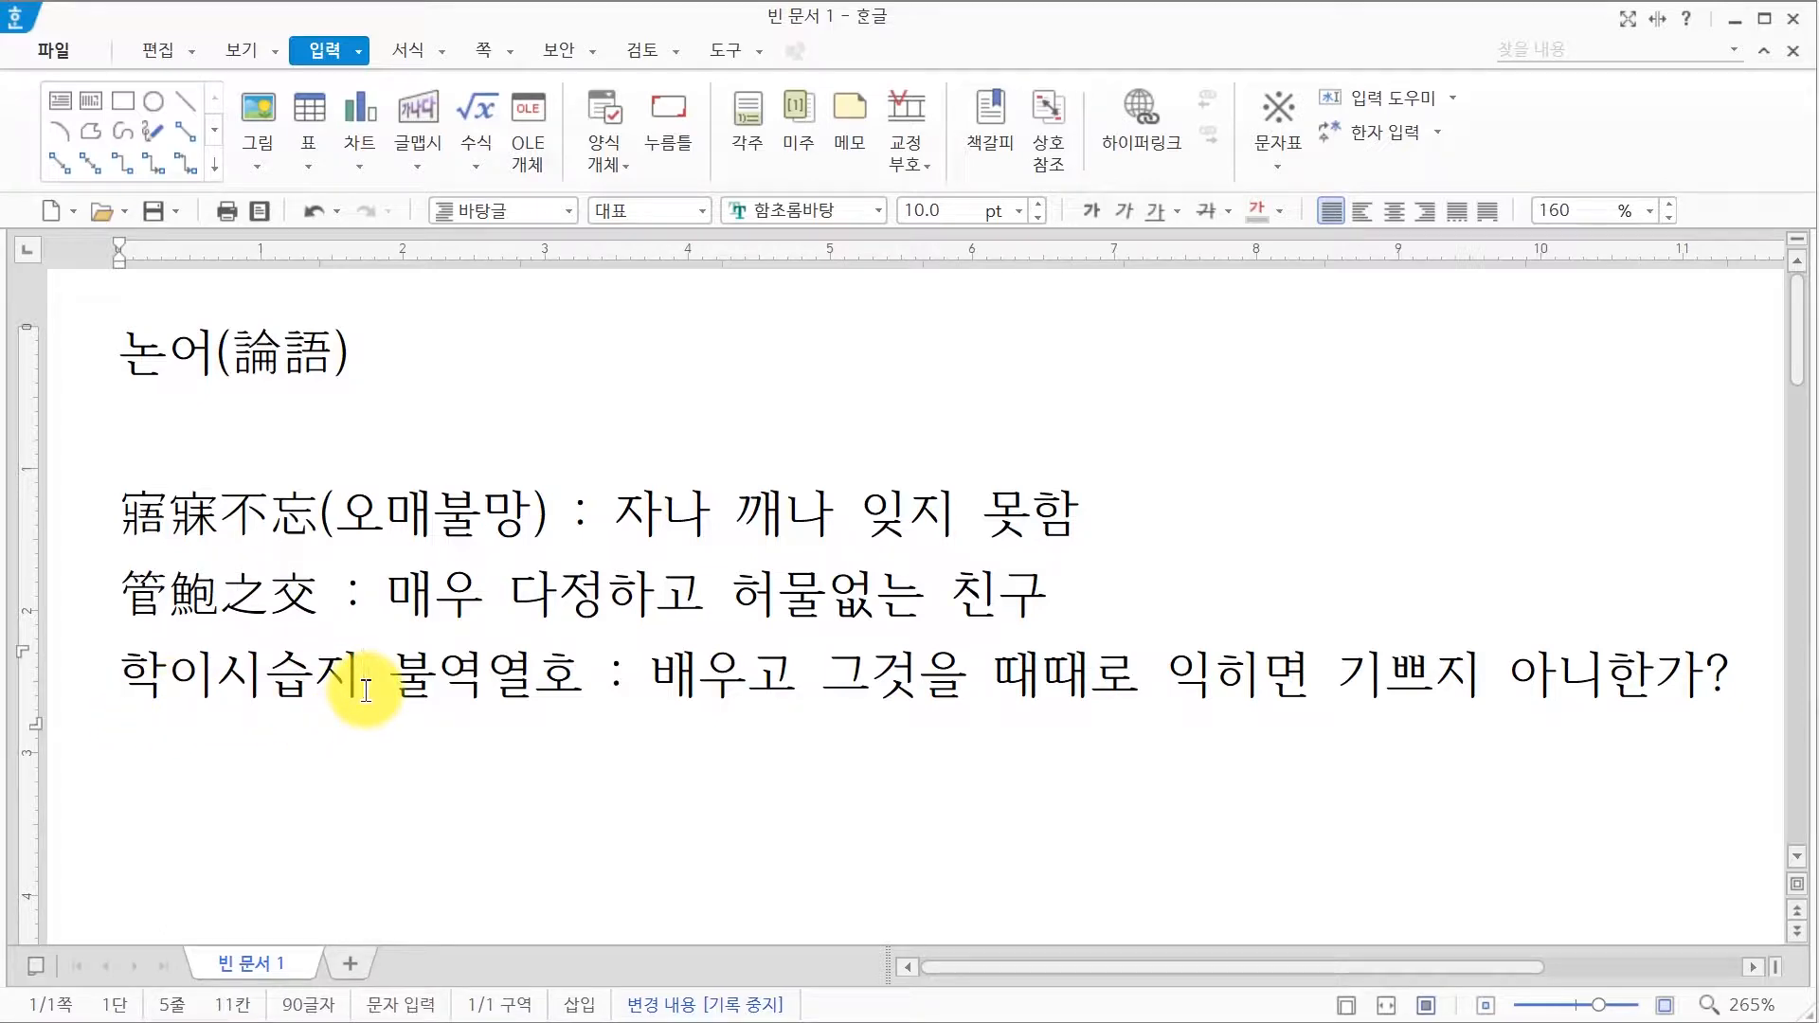
Step: Convert 학이 to 學而 with the Hangul reading shown above the Hanja
{"action": "key", "text": "F9"}
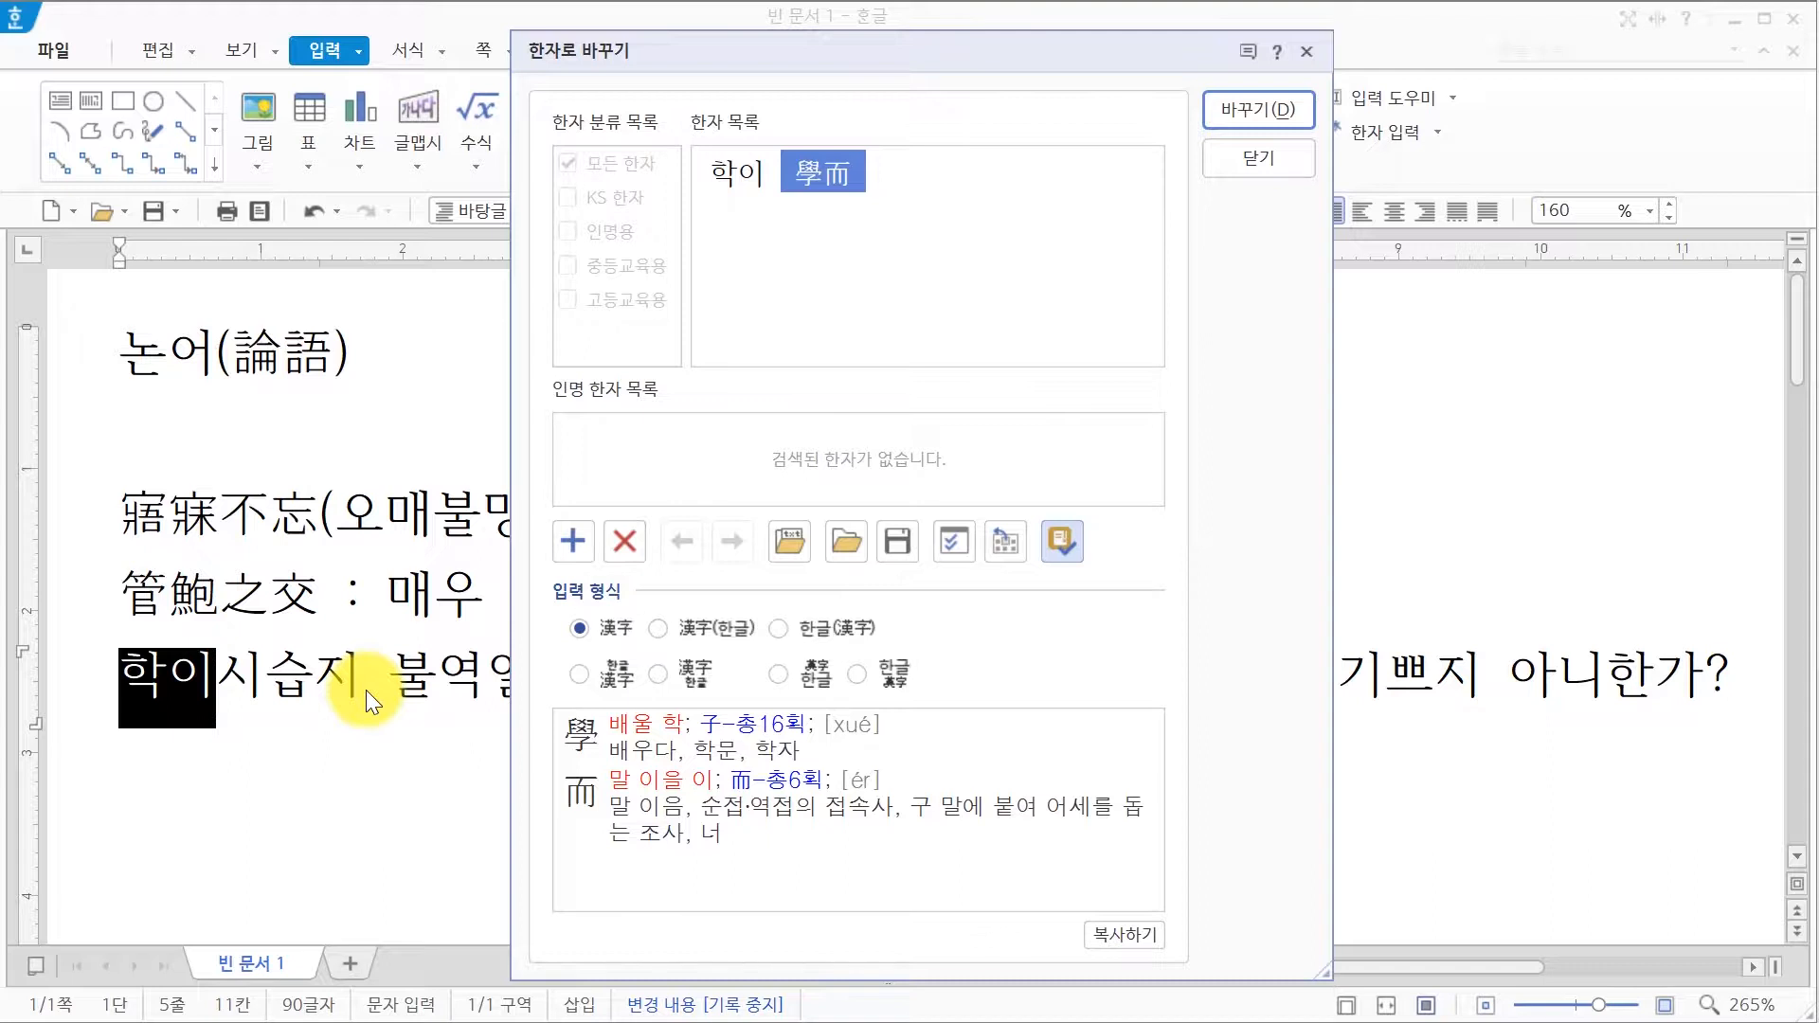
{"action": "left_click", "coordinate": [618, 678]}
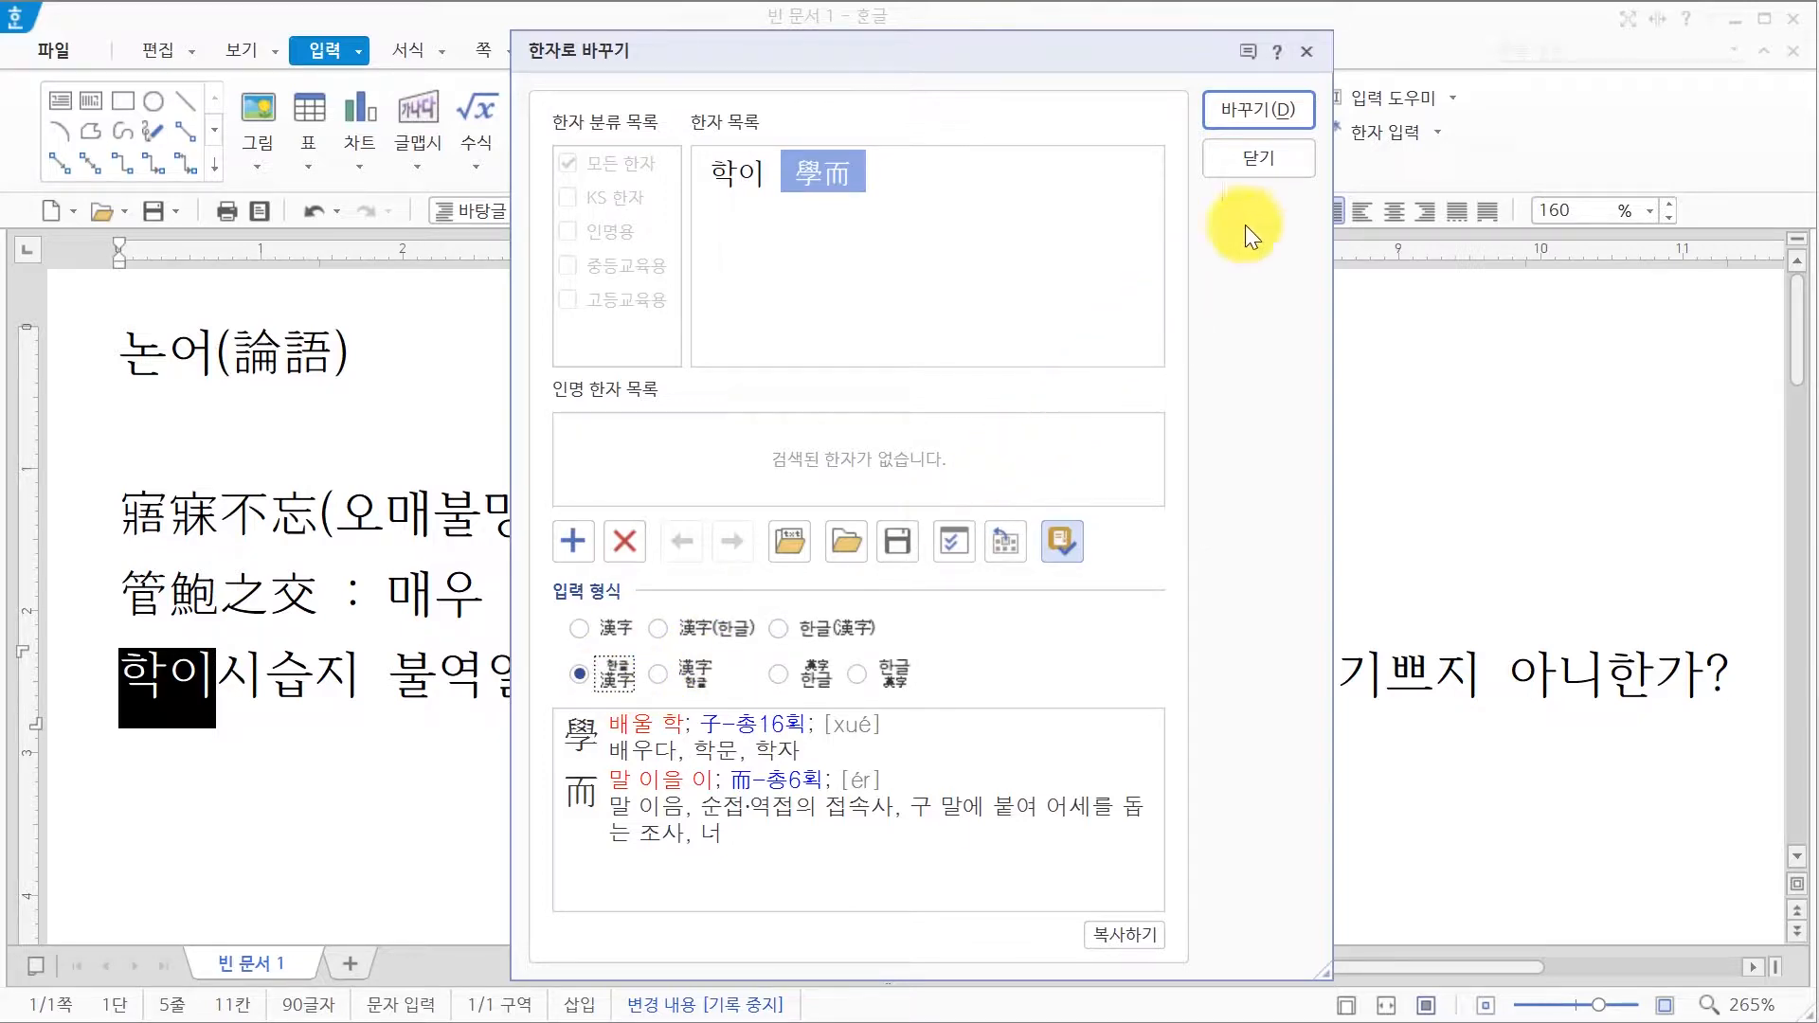
{"action": "left_click", "coordinate": [1281, 101]}
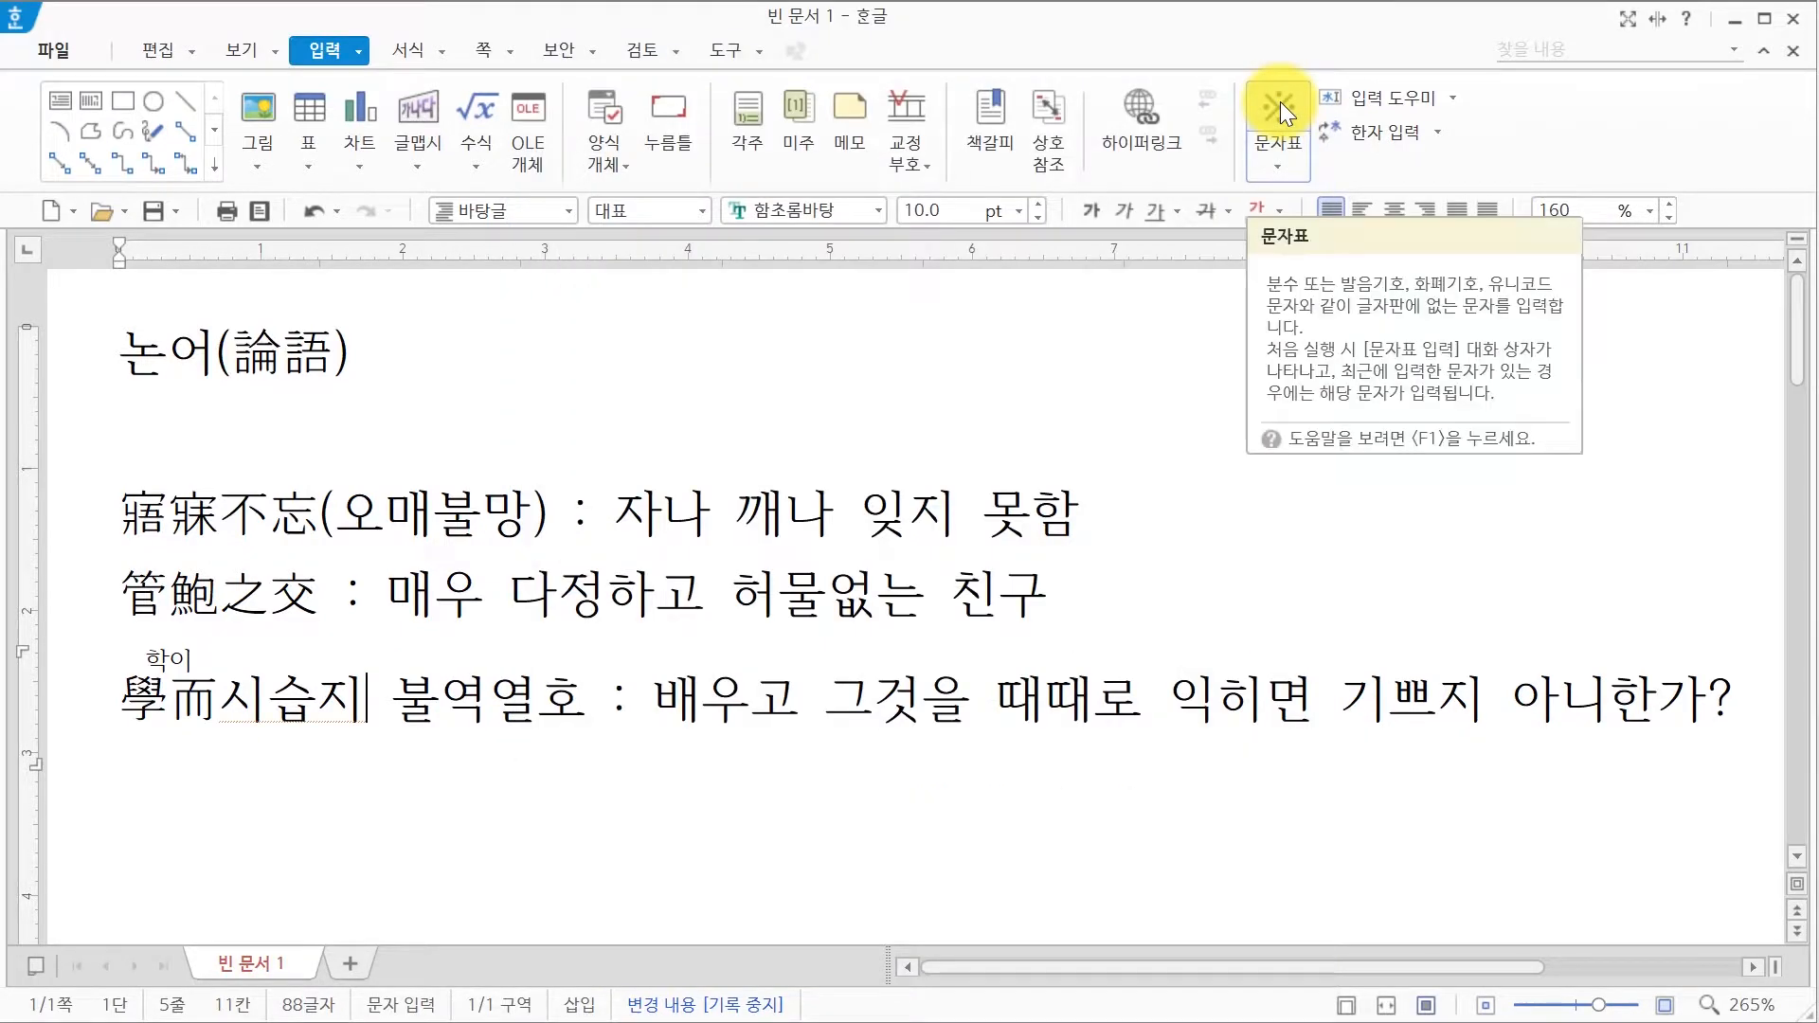
Step: Convert 시습 to 時習 with its Hangul reading shown above
{"action": "left_click", "coordinate": [354, 699]}
{"action": "key", "text": "F9"}
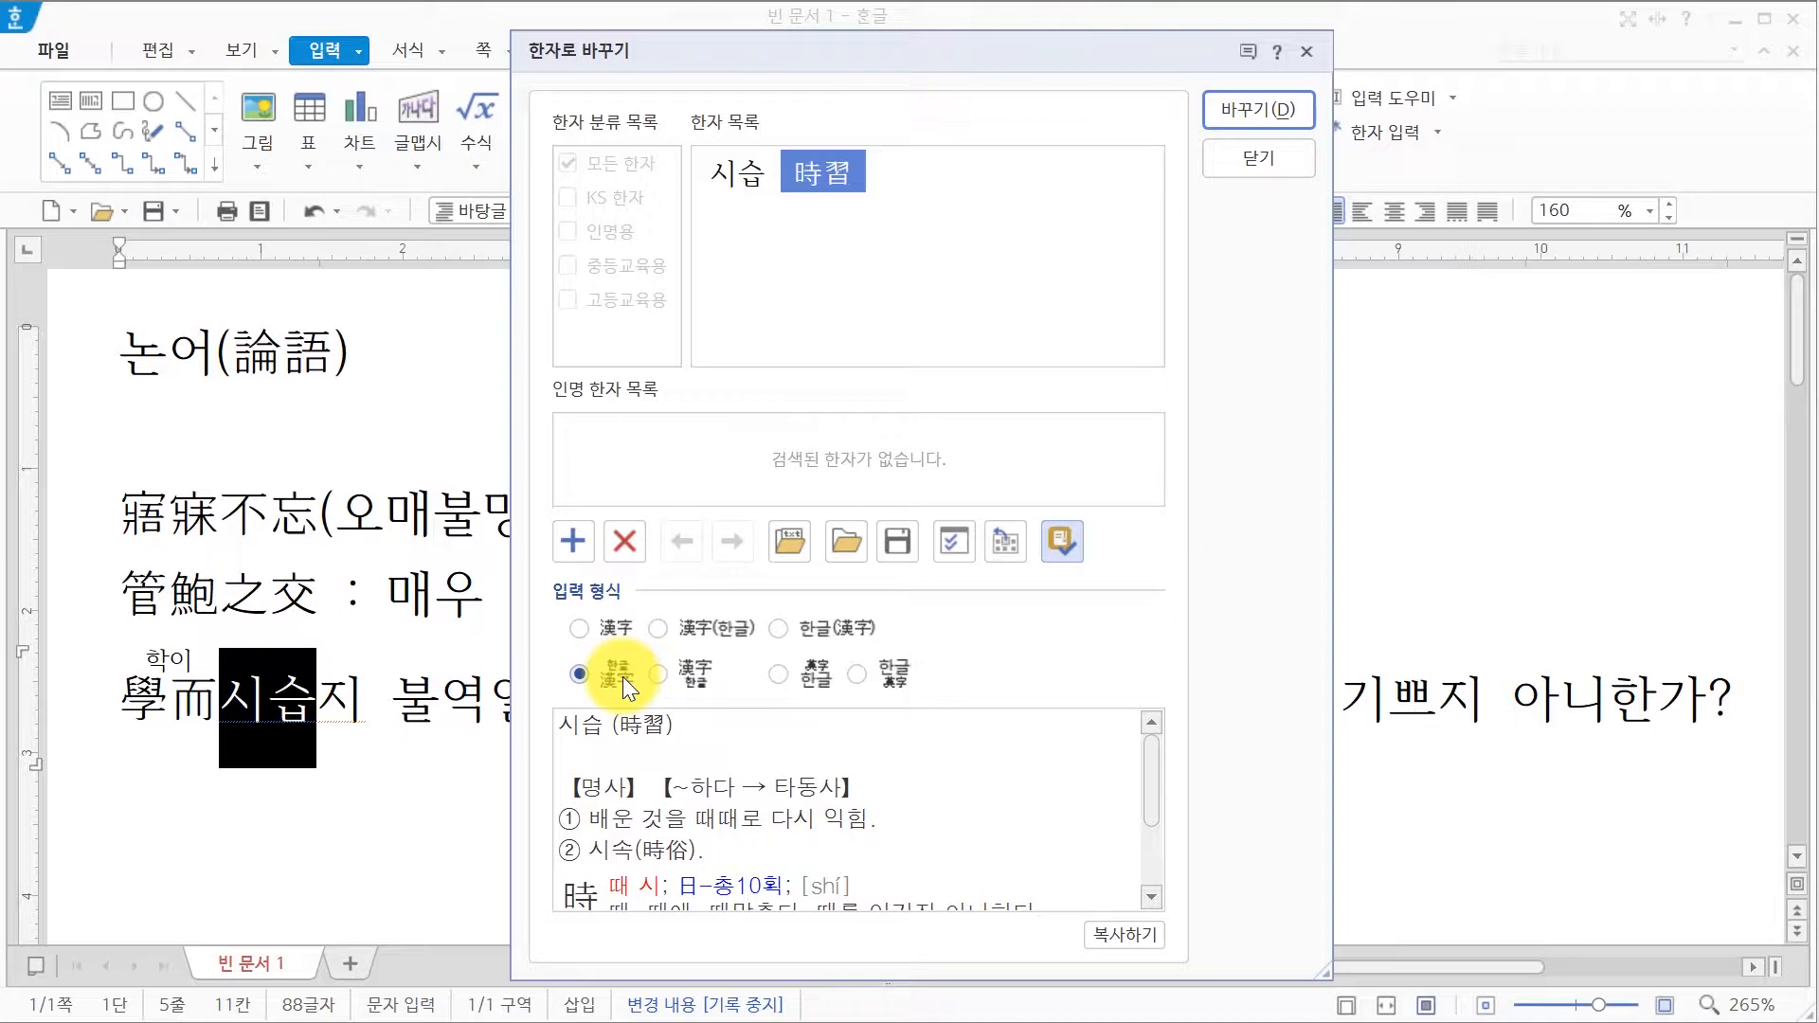
{"action": "left_click", "coordinate": [1253, 116]}
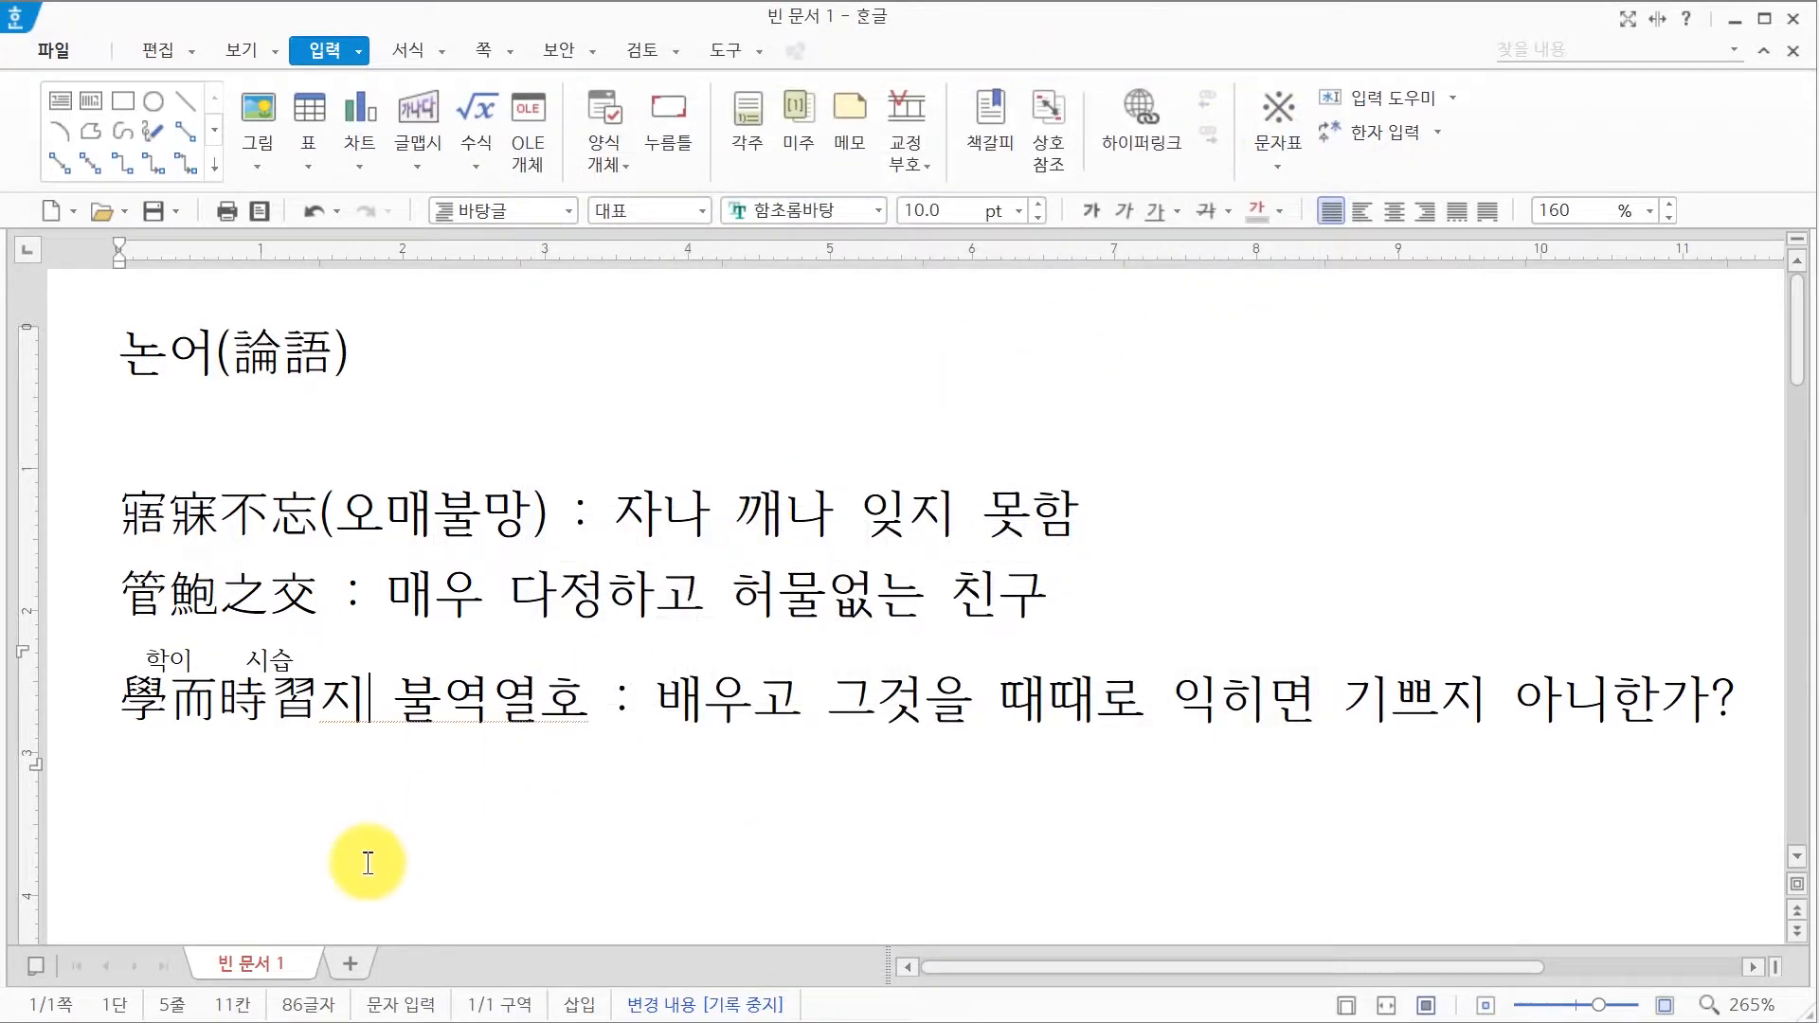
Step: Convert 지 to 之, keeping the reading-above-Hanja format
{"action": "key", "text": "F9"}
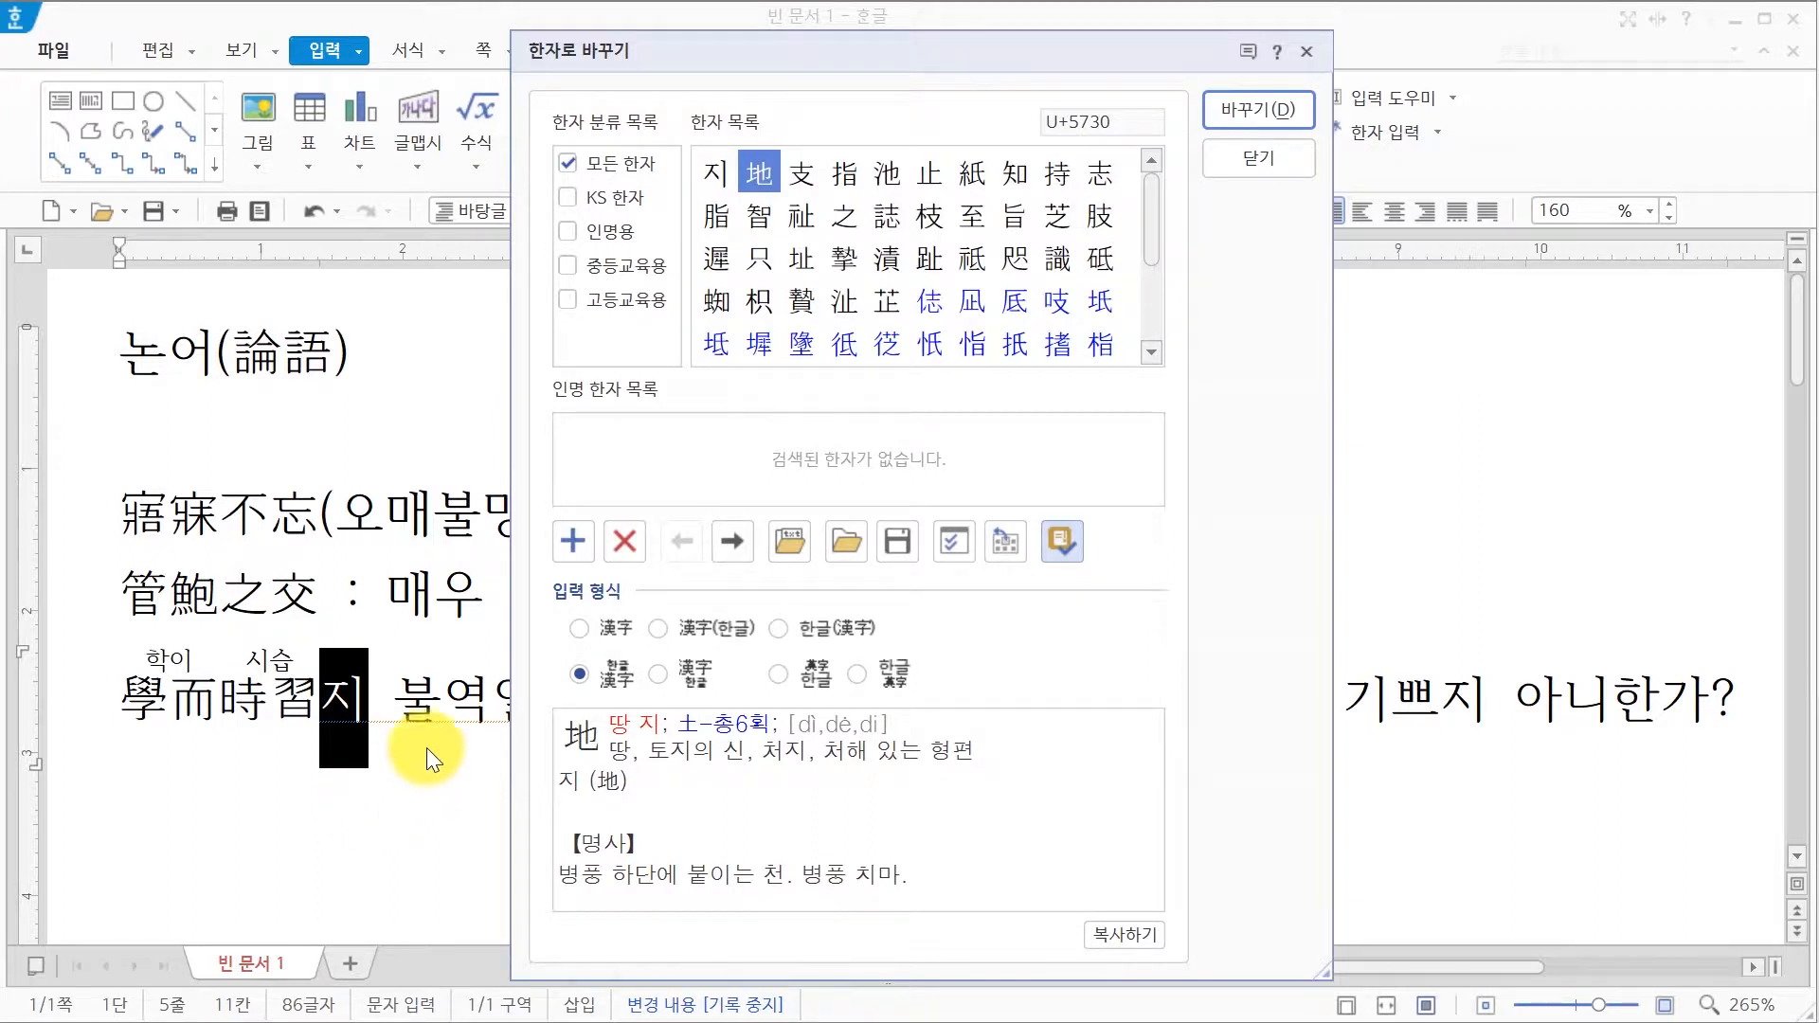
{"action": "left_click", "coordinate": [842, 210]}
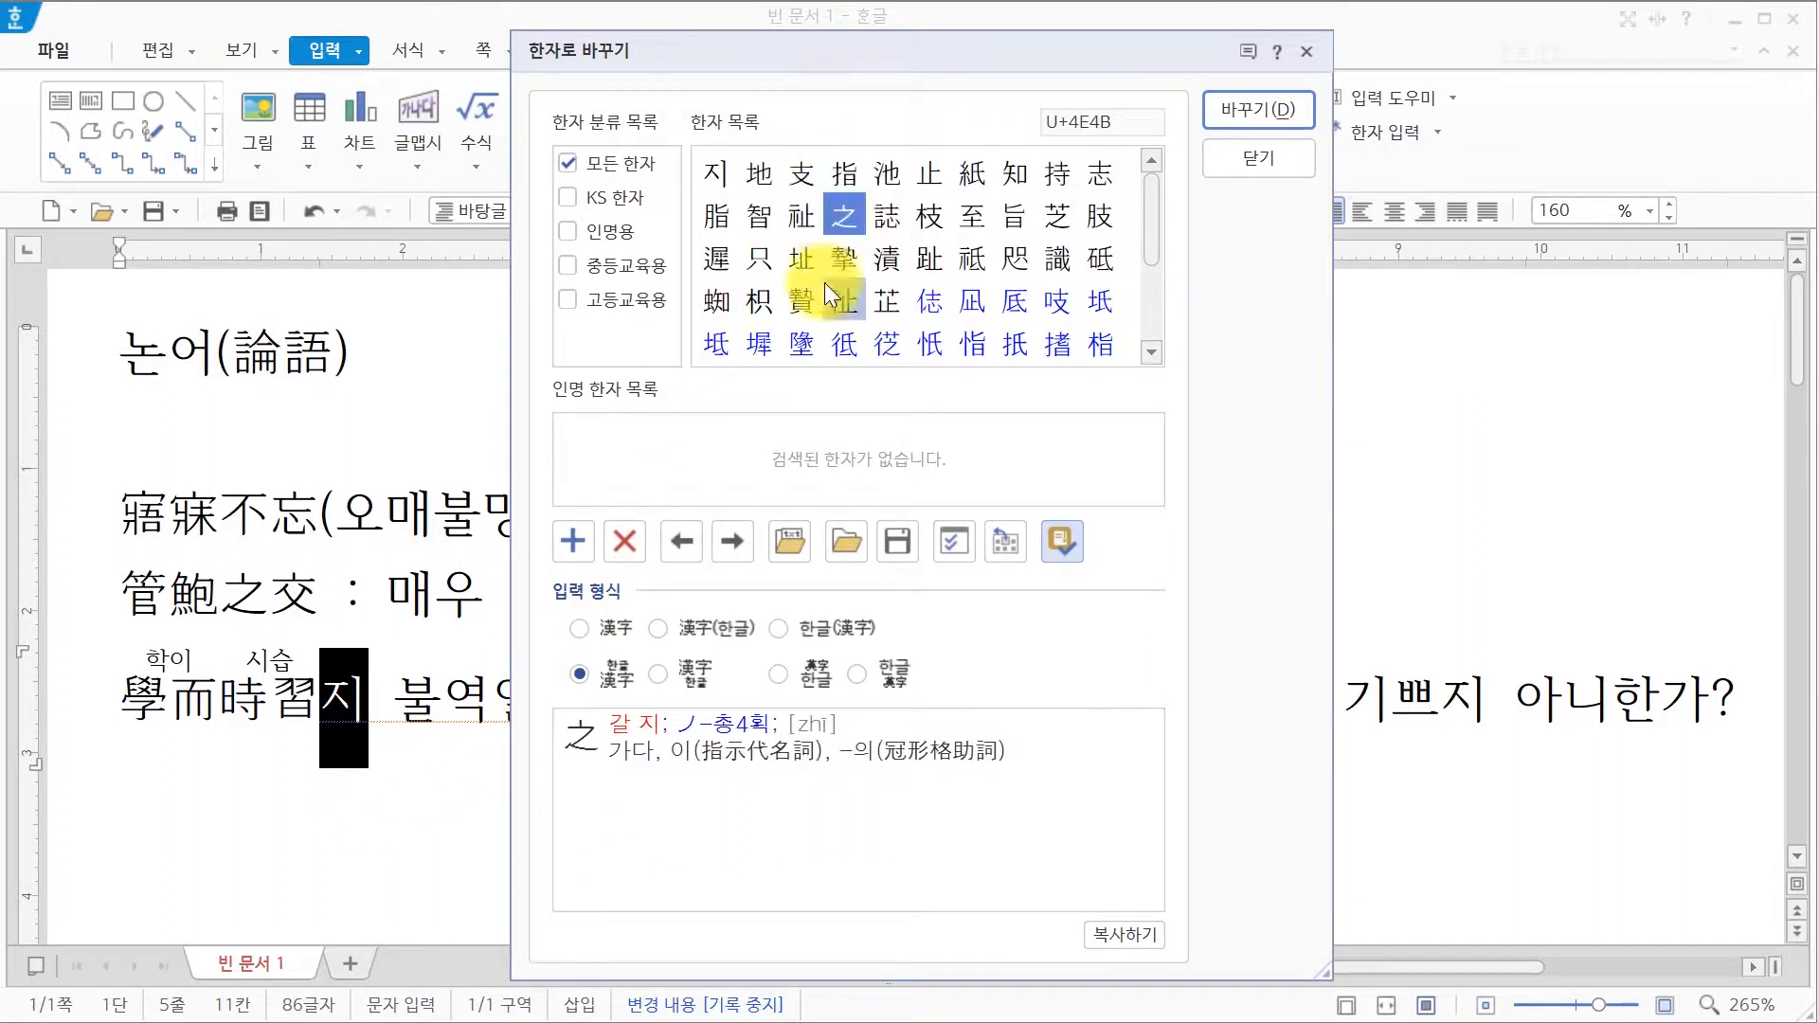
{"action": "left_click", "coordinate": [621, 686]}
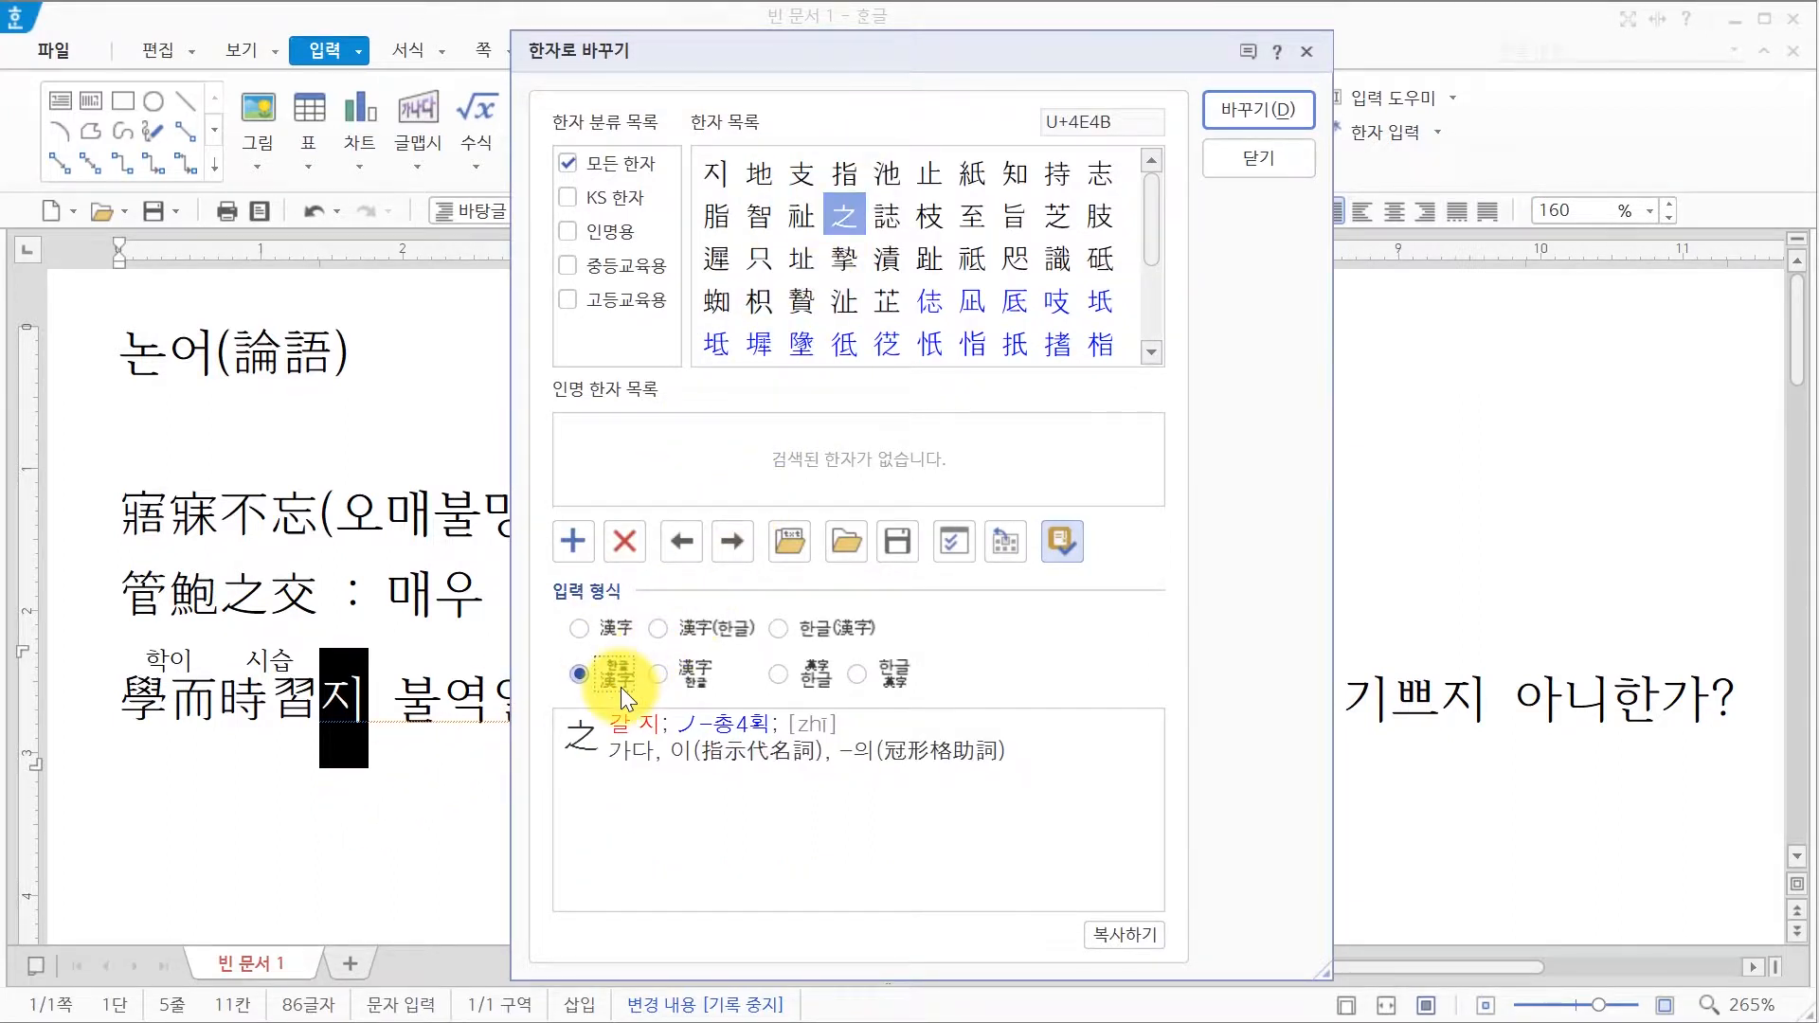
{"action": "left_click", "coordinate": [1212, 117]}
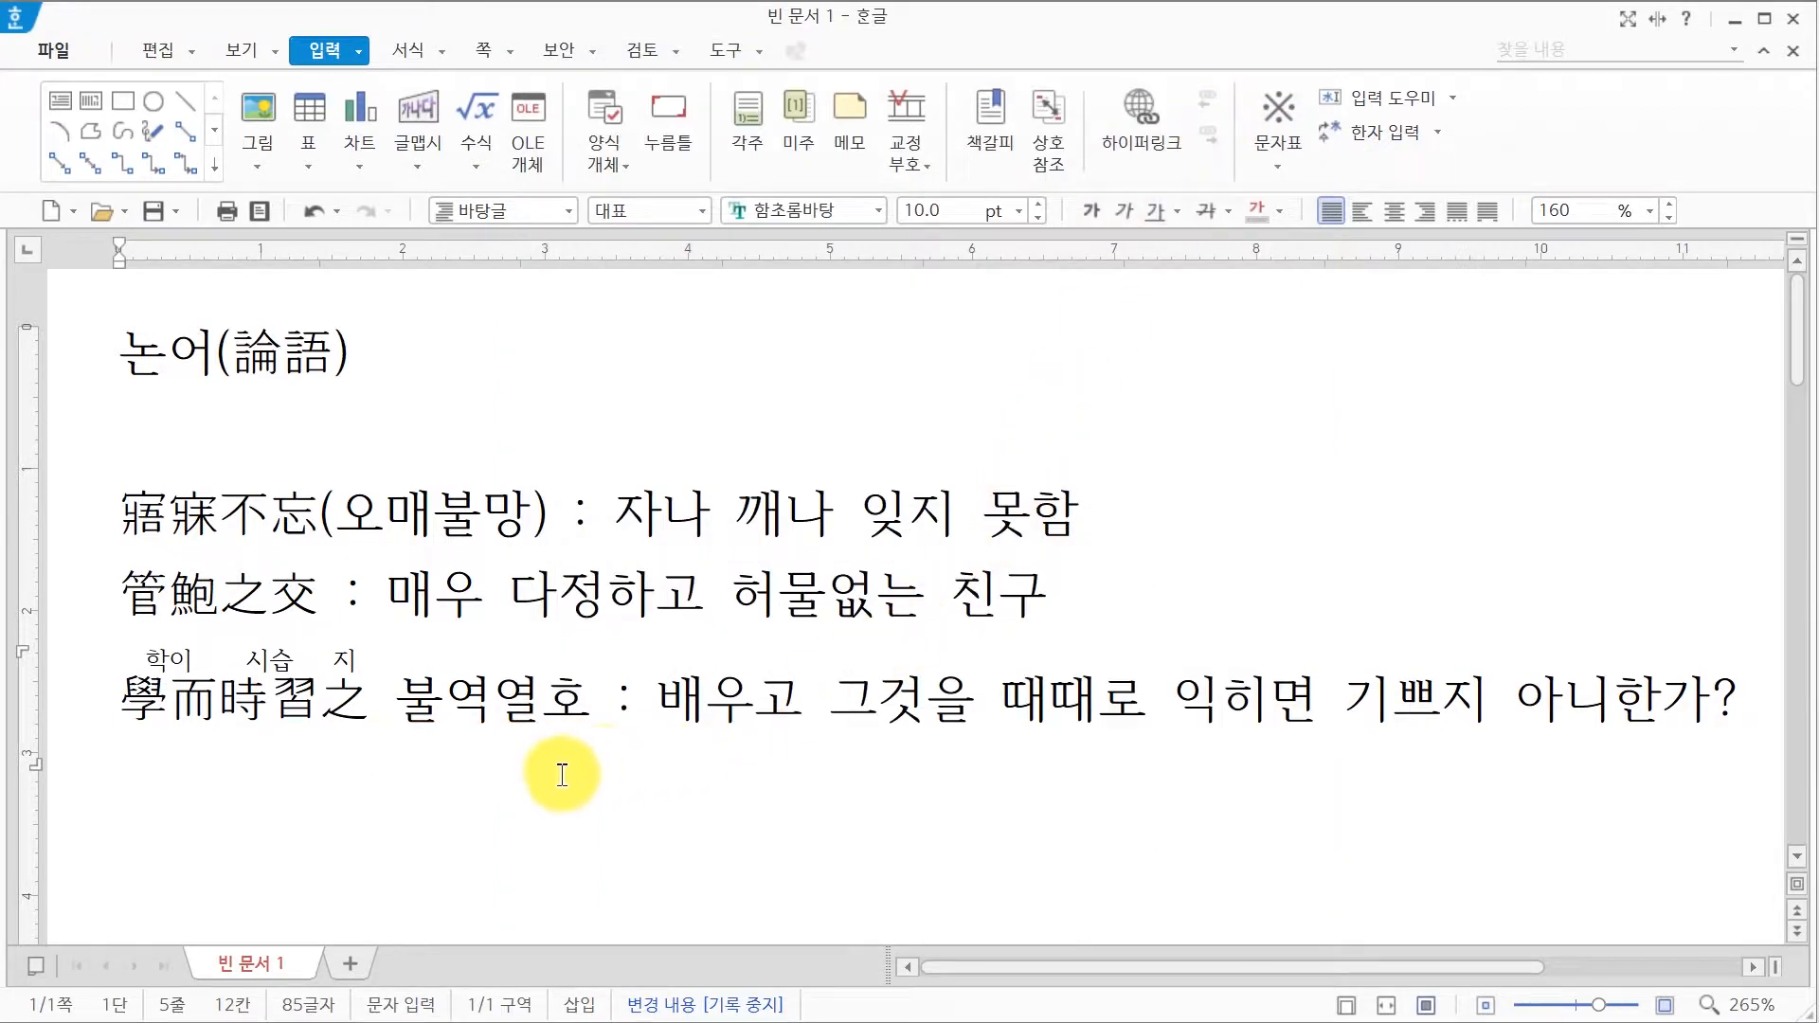
{"action": "left_click", "coordinate": [589, 703]}
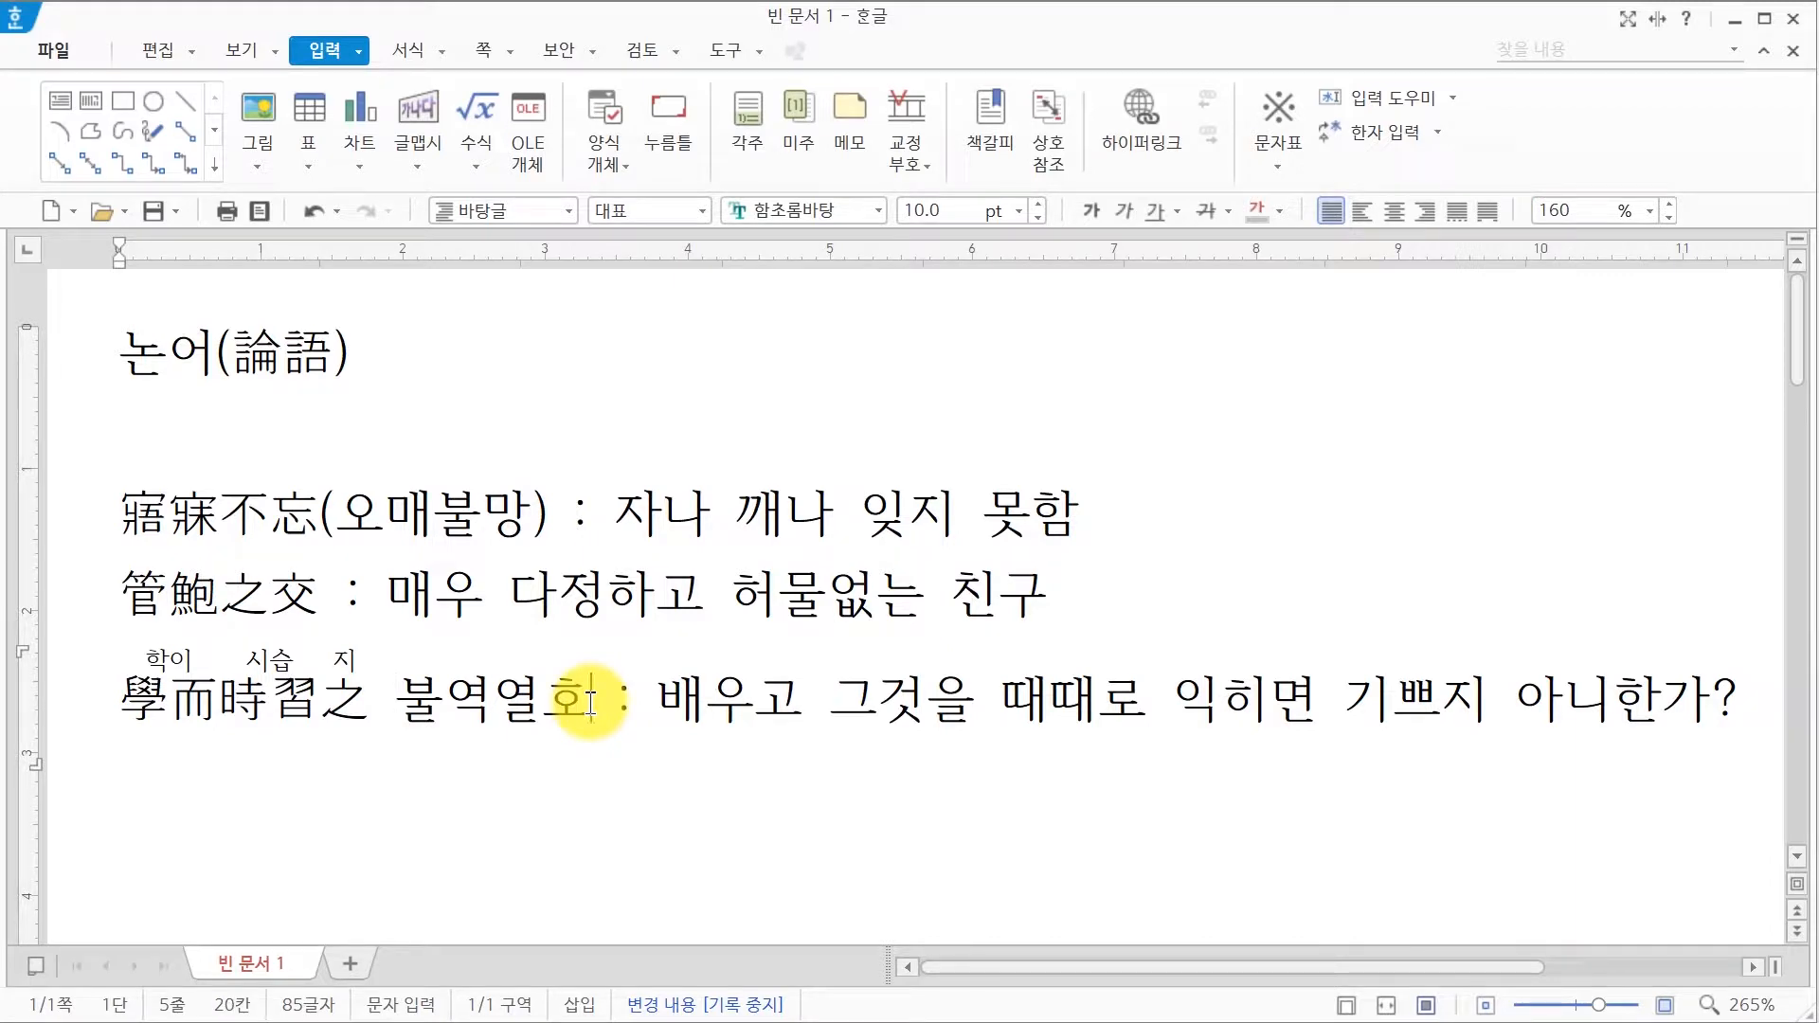
Step: Convert 불 to 不 and 역 to 亦 one syllable at a time, readings above
{"action": "key", "text": "F9"}
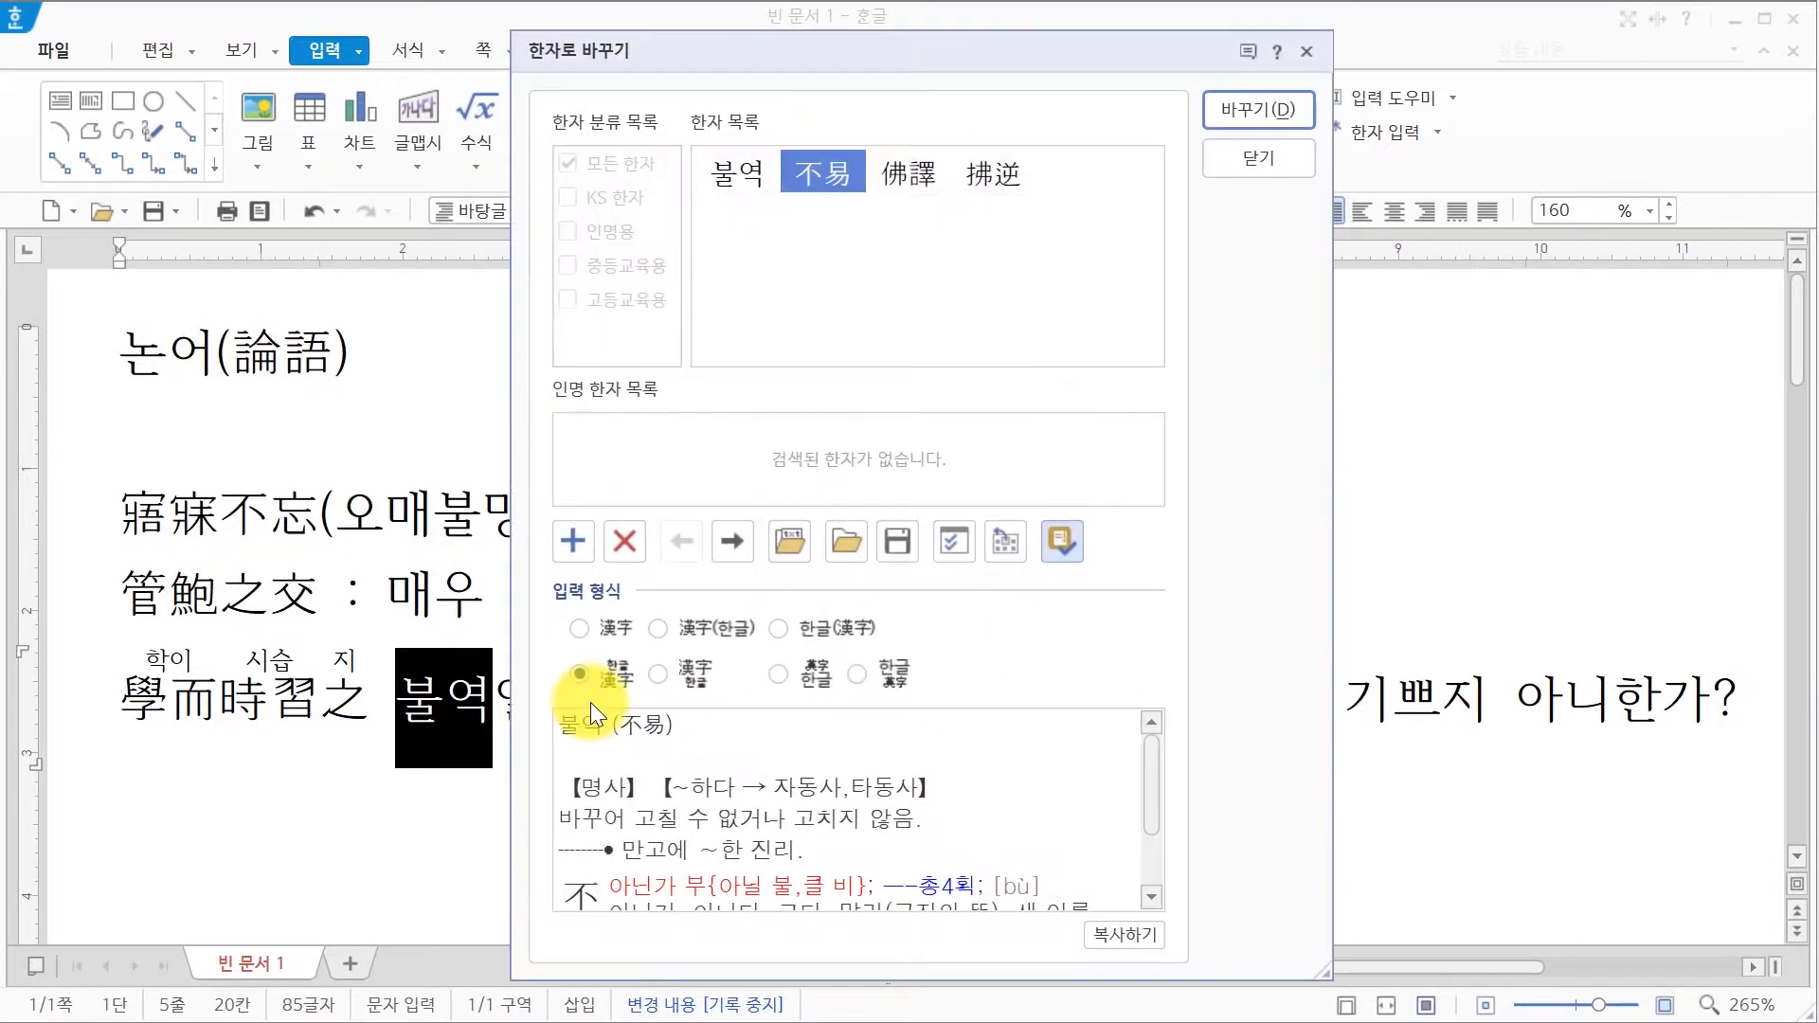
{"action": "mouse_move", "coordinate": [811, 175]}
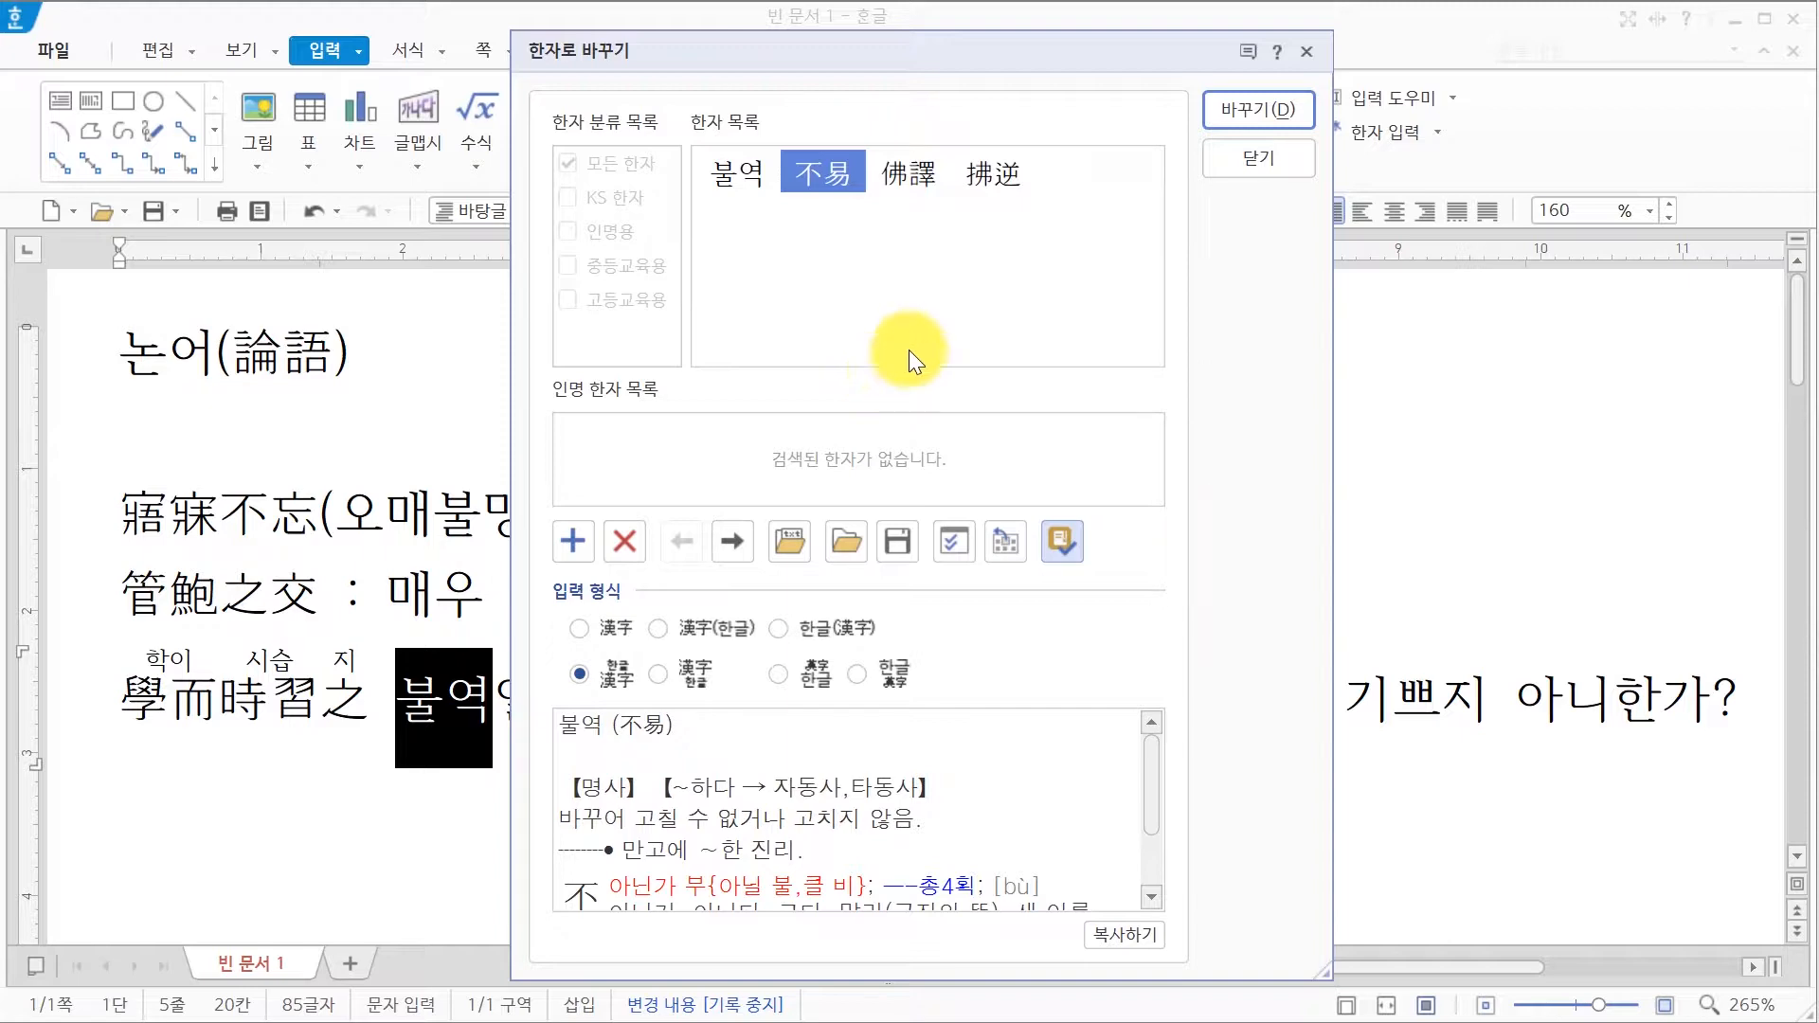
{"action": "left_click", "coordinate": [1276, 147]}
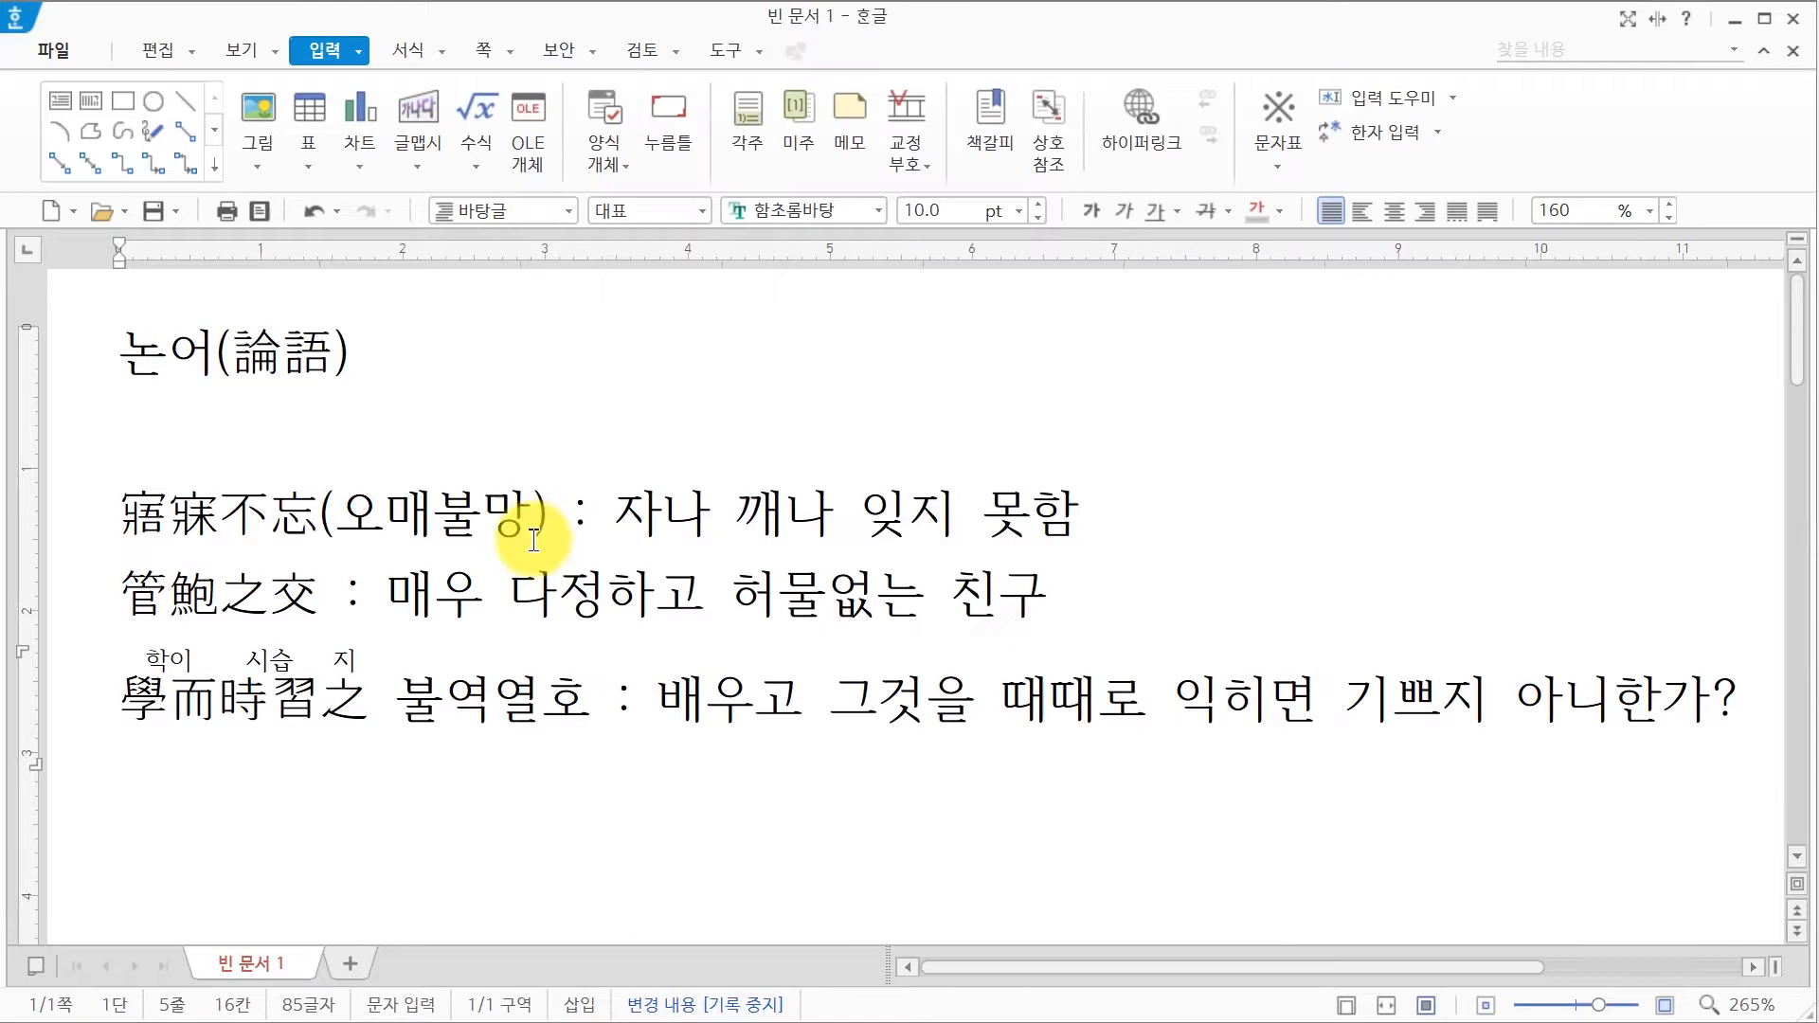
{"action": "left_click", "coordinate": [434, 720]}
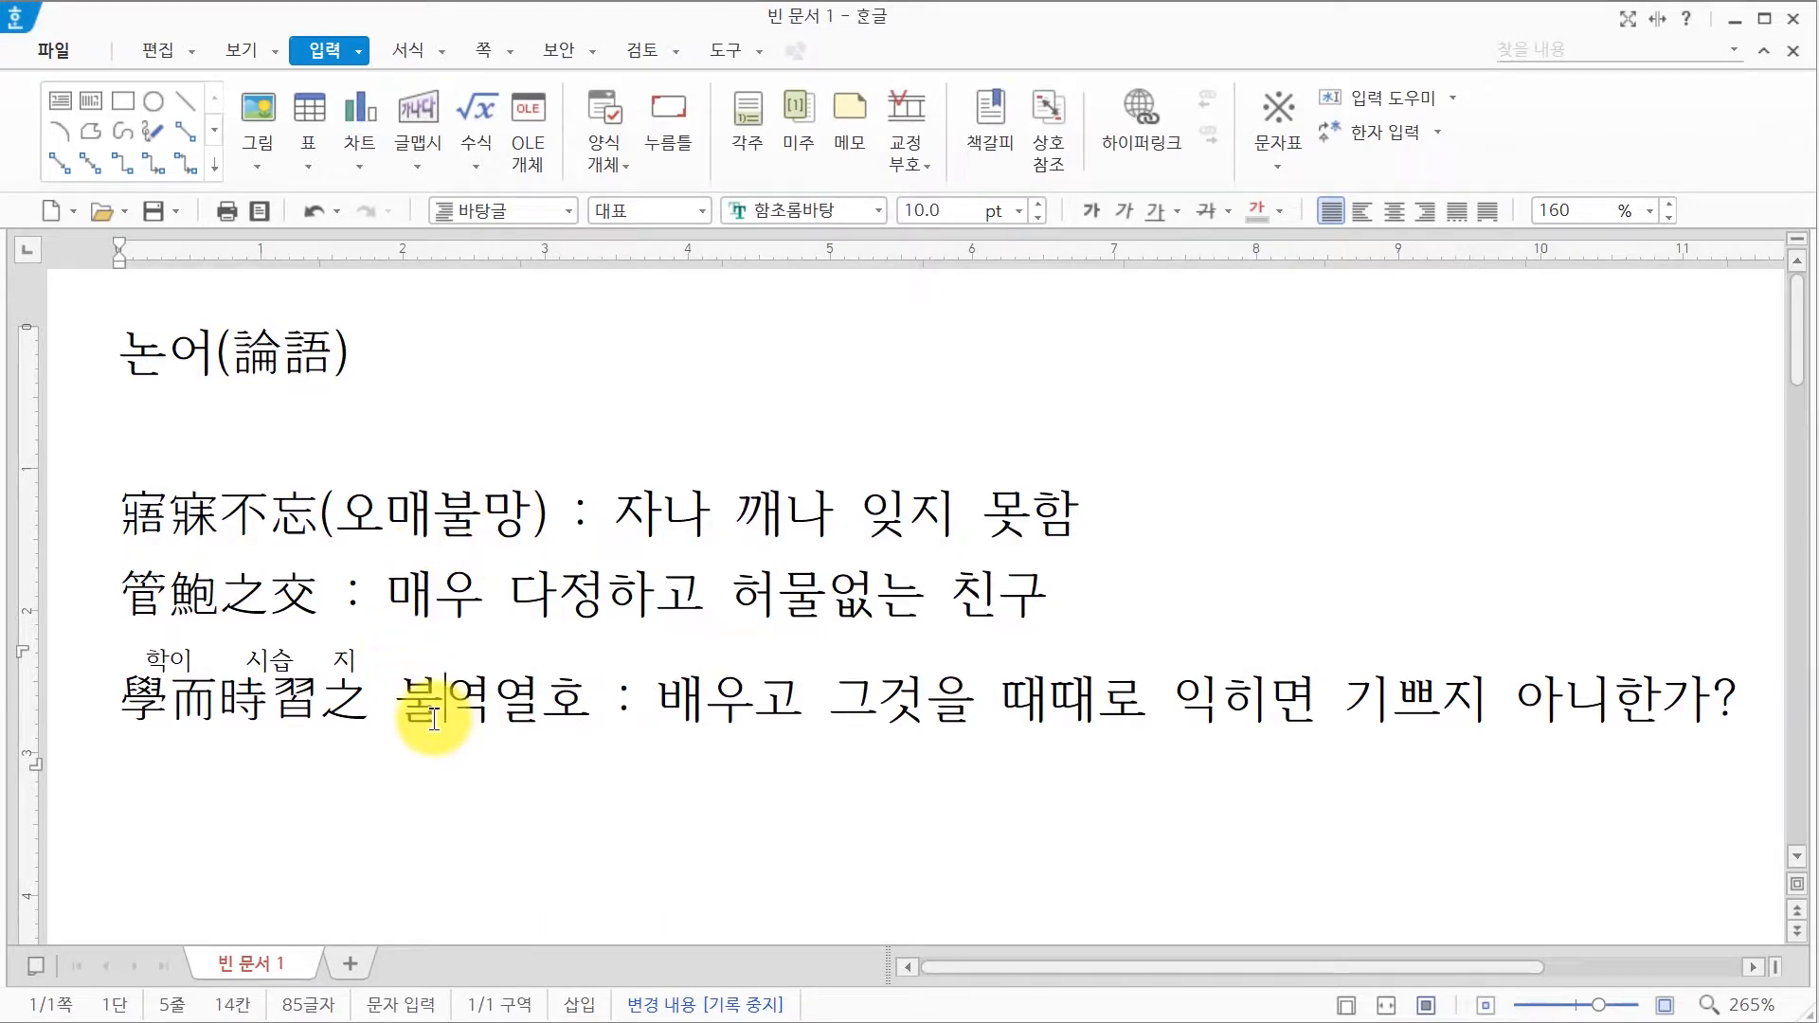
{"action": "key", "text": "F9"}
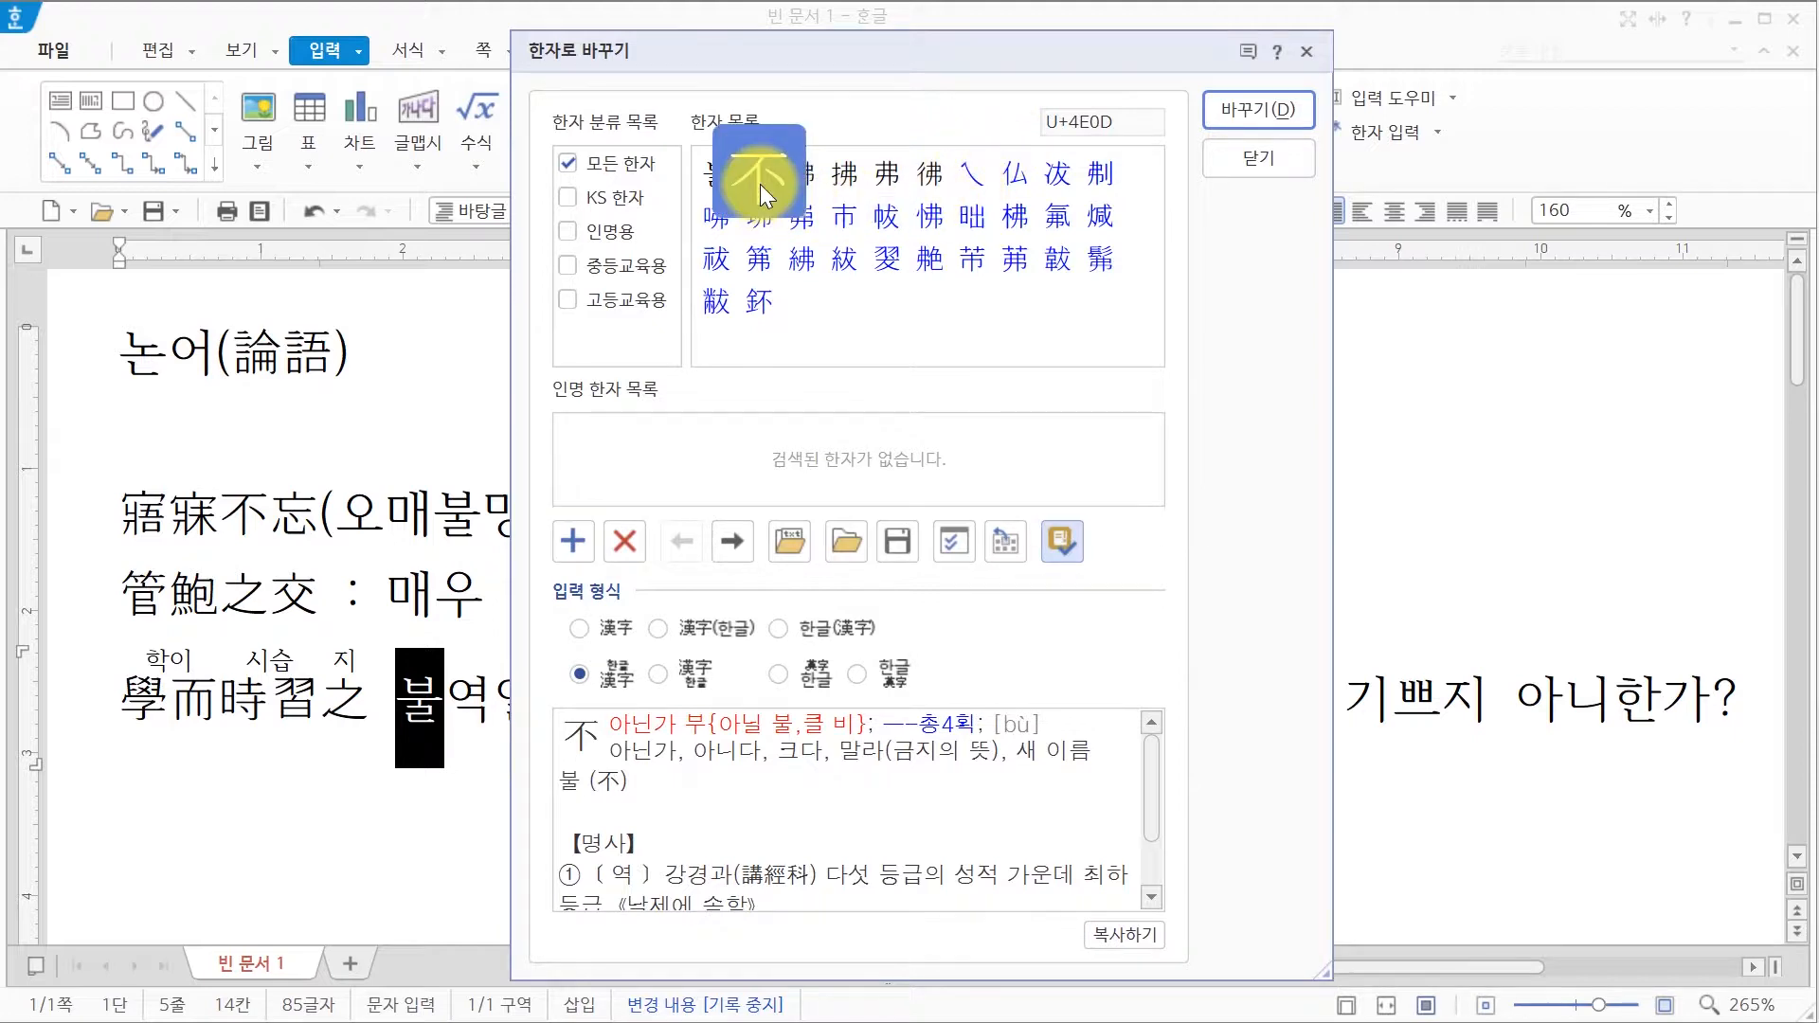
{"action": "left_click", "coordinate": [1265, 99]}
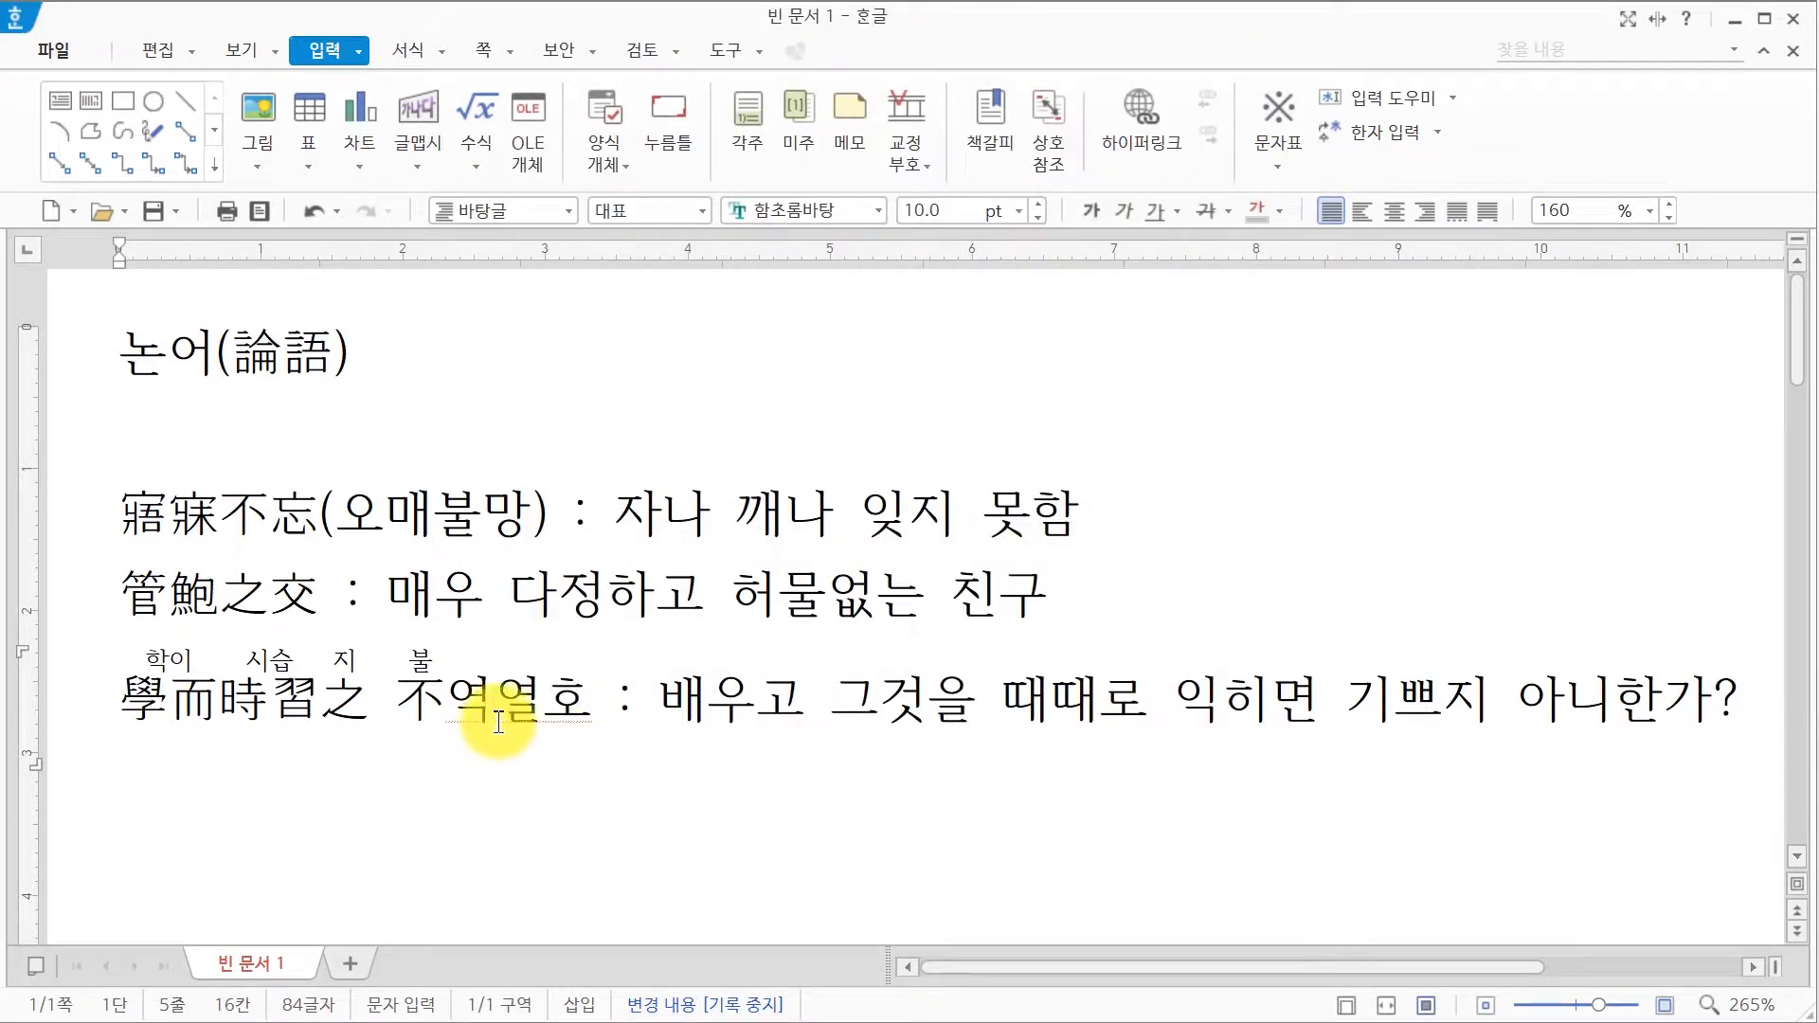
{"action": "key", "text": "F9"}
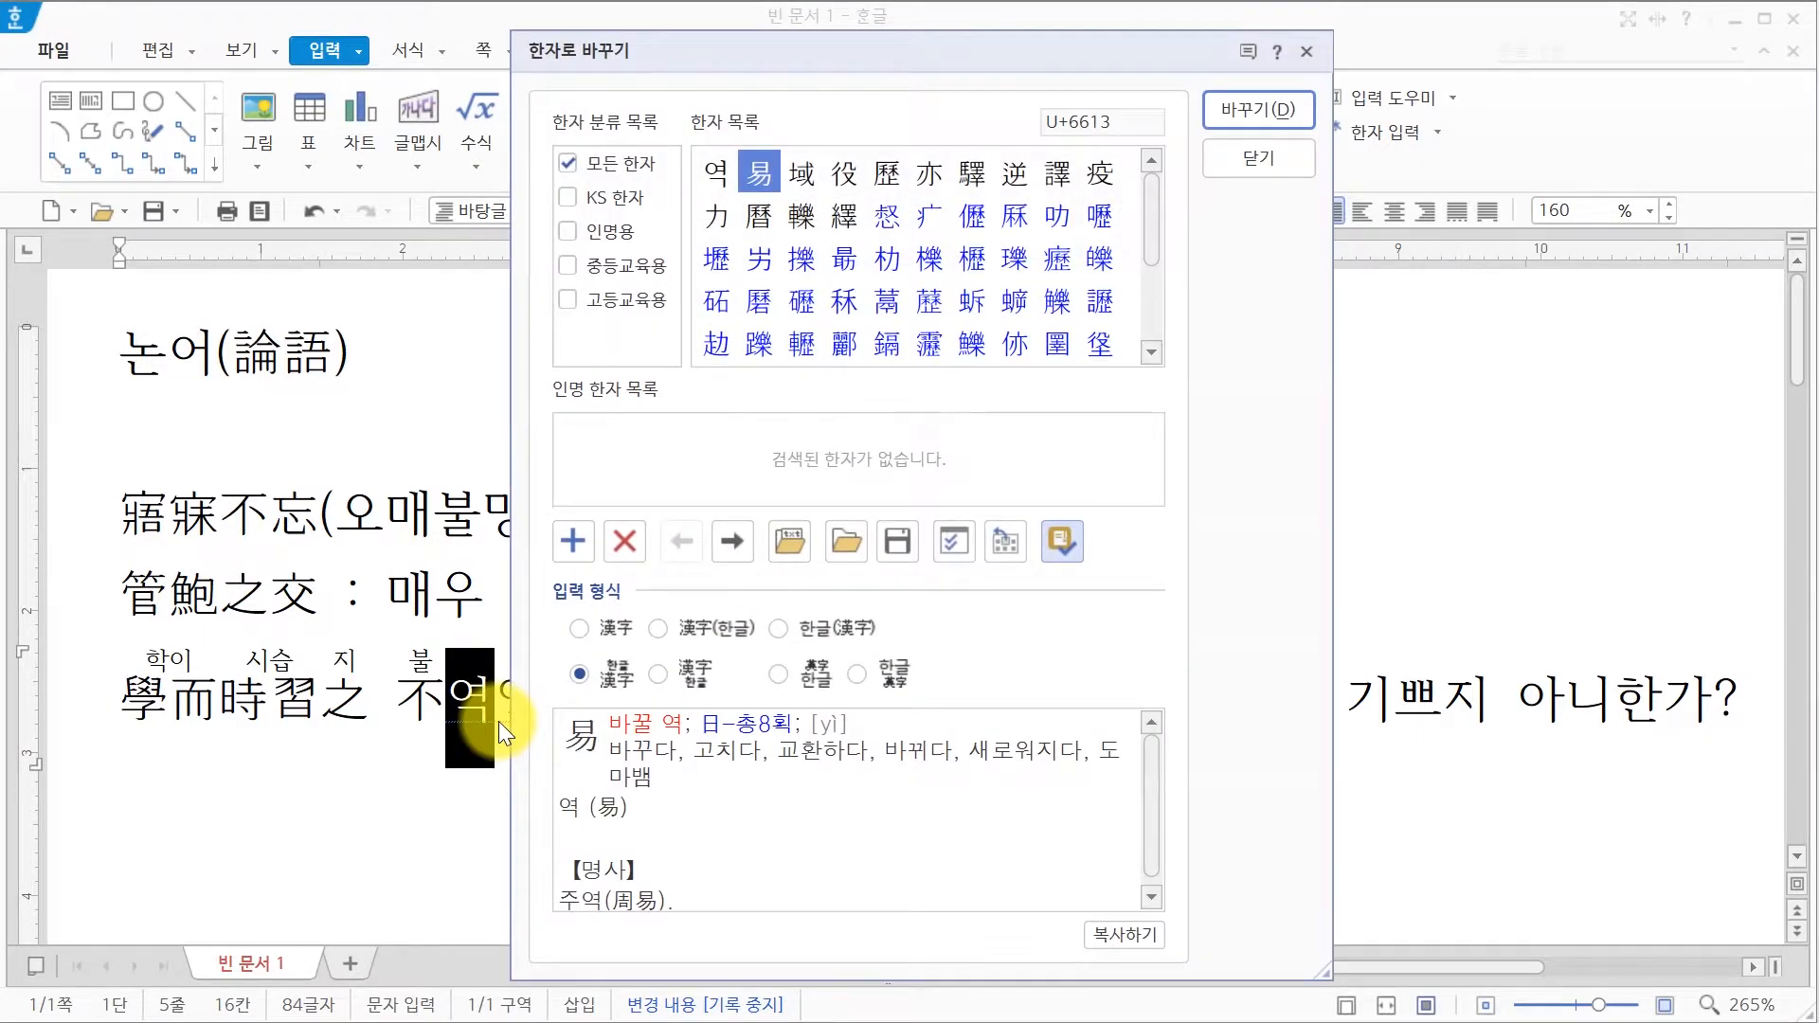
{"action": "left_click", "coordinate": [917, 189]}
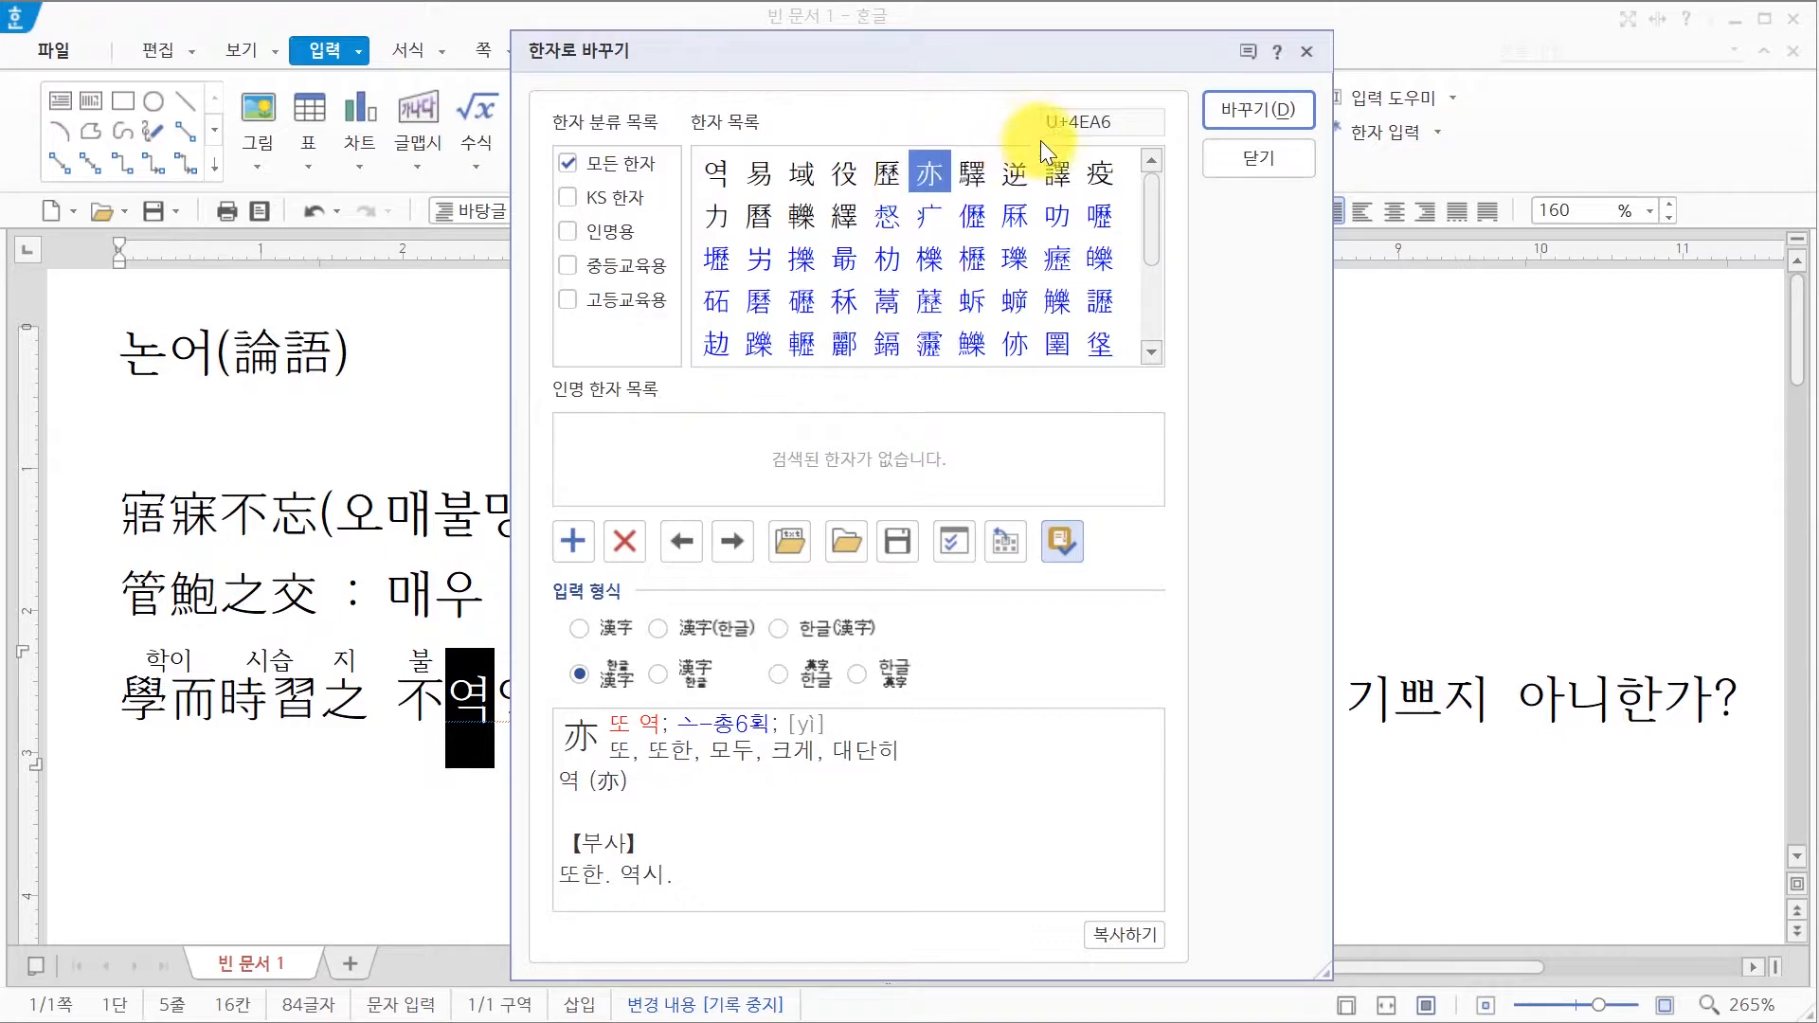
{"action": "left_click", "coordinate": [1248, 122]}
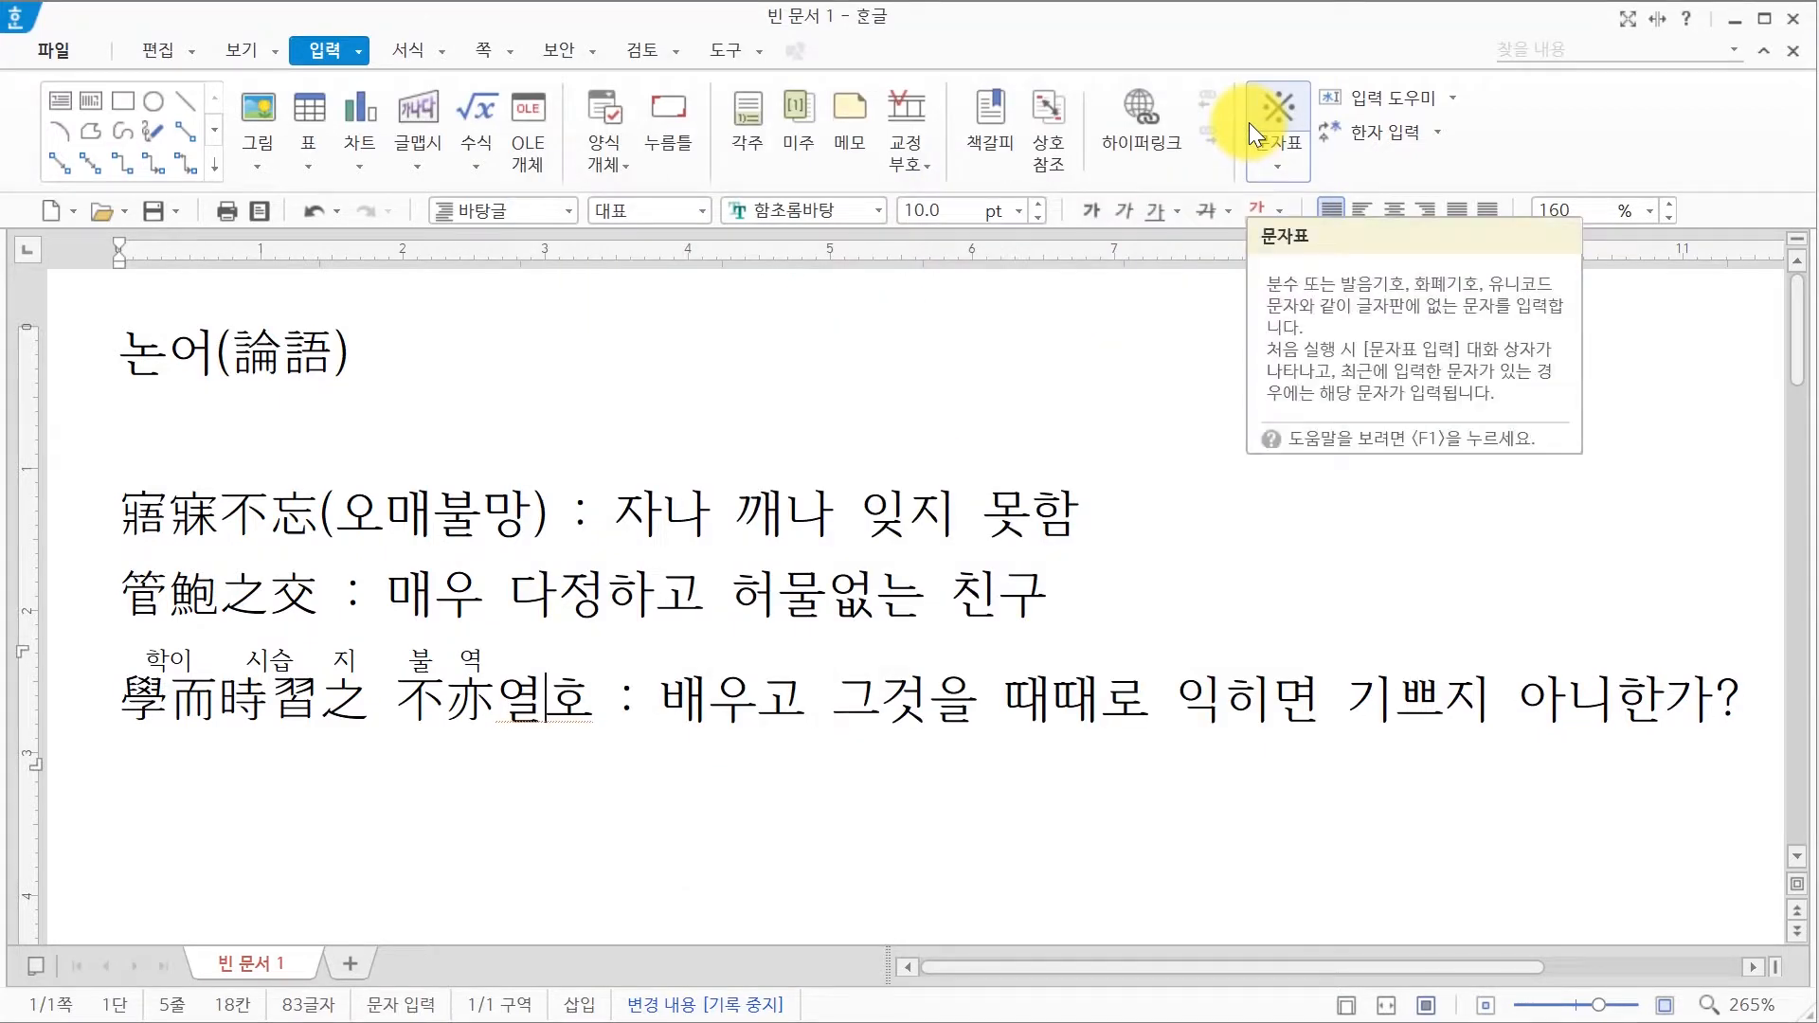
{"action": "left_click", "coordinate": [594, 698]}
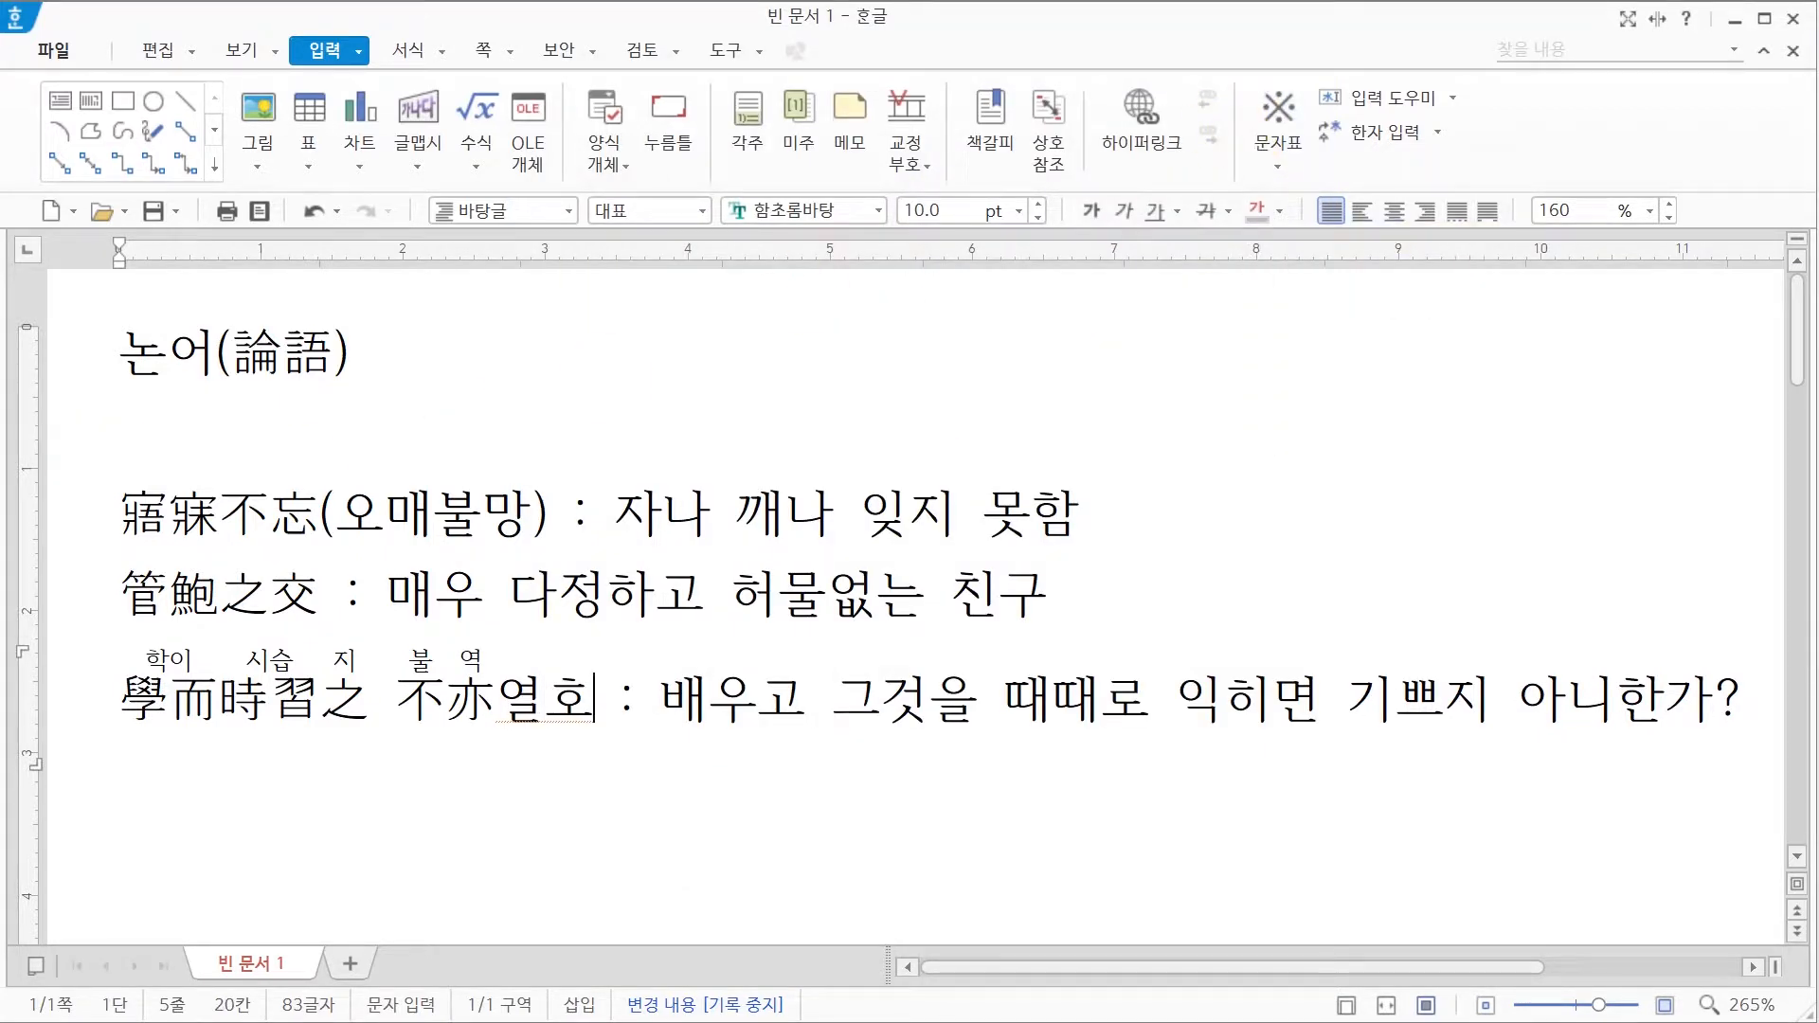
Step: Convert the syllable 열 to the Hanja 說 with its reading above
{"action": "key", "text": "F9"}
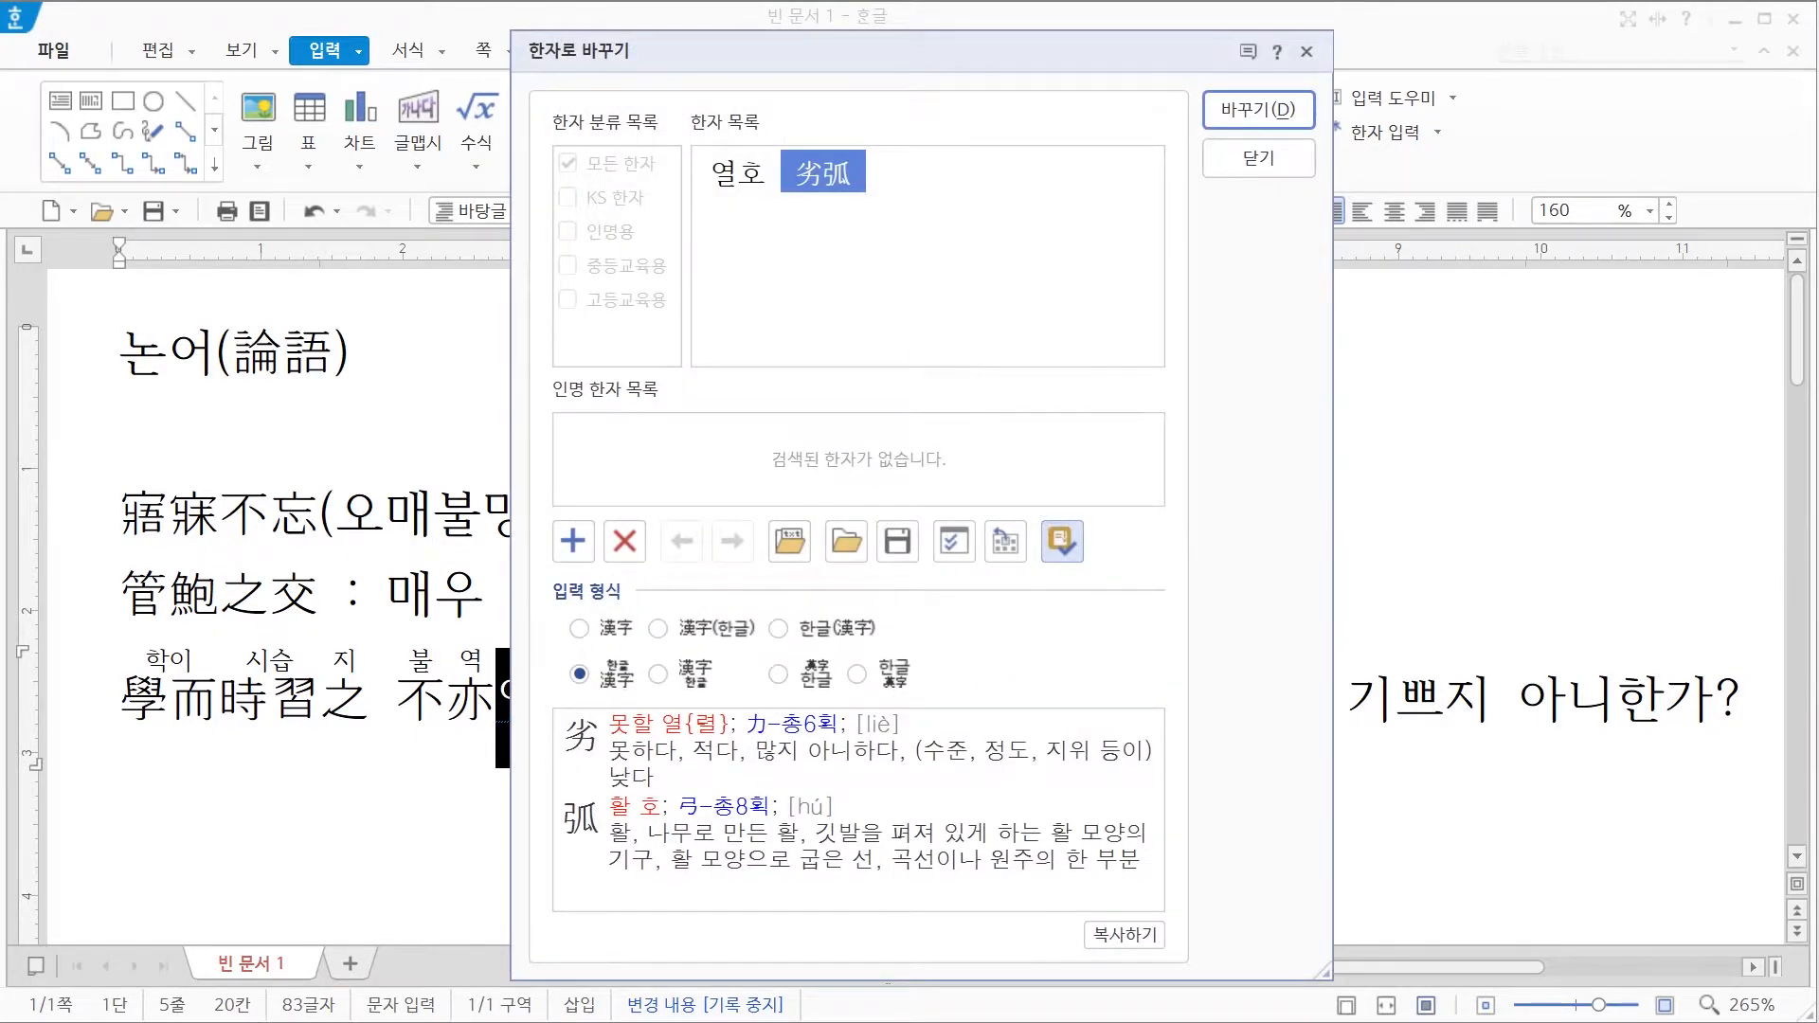
{"action": "left_click", "coordinate": [1263, 159]}
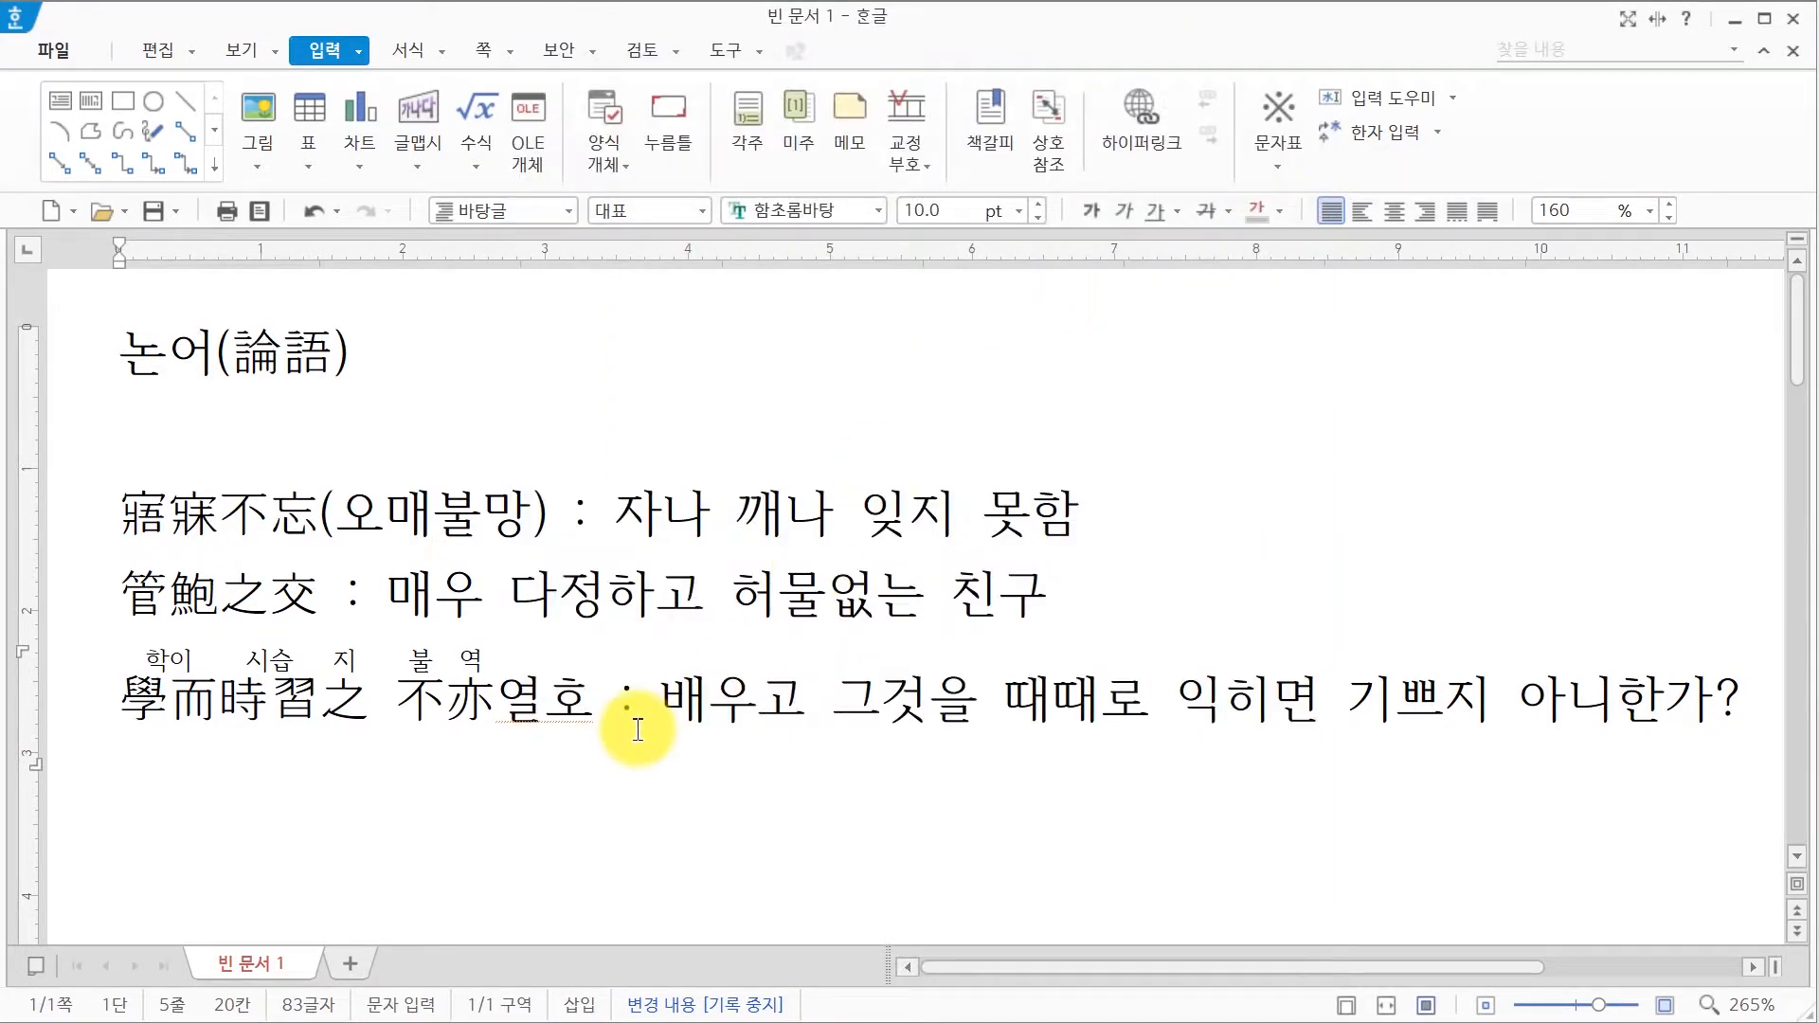
{"action": "left_click", "coordinate": [536, 719]}
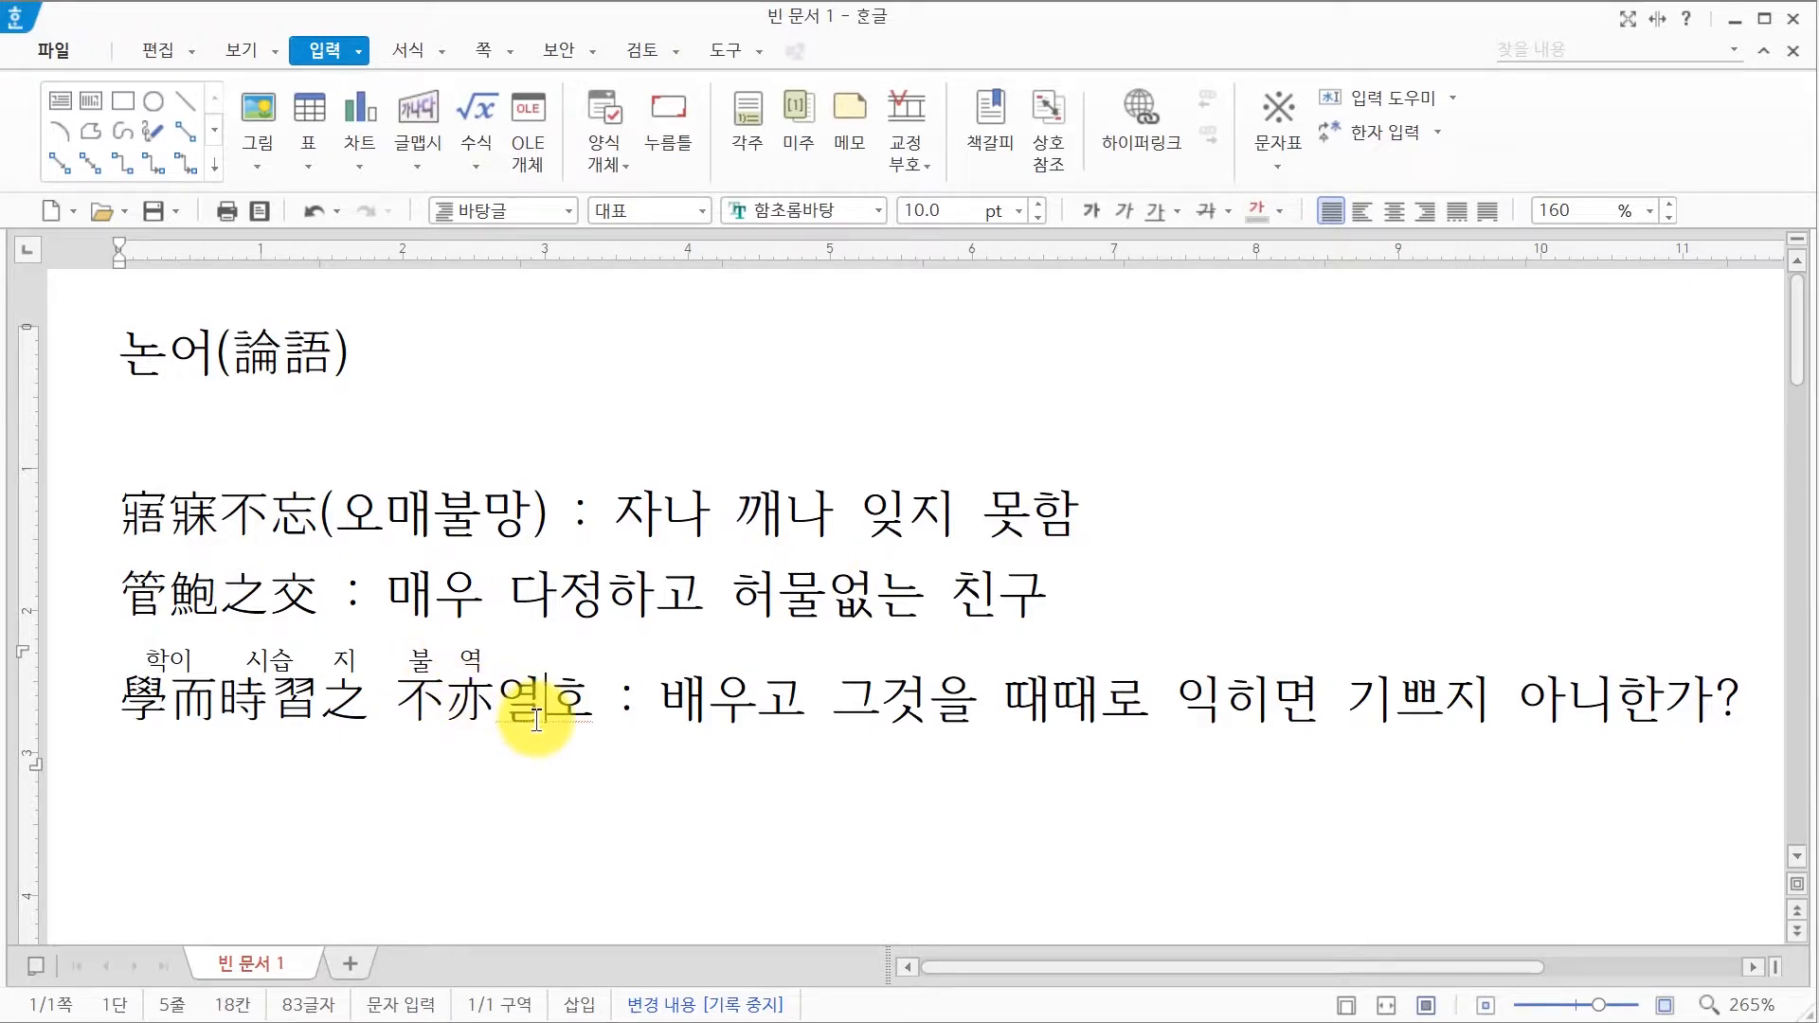
{"action": "key", "text": "F9"}
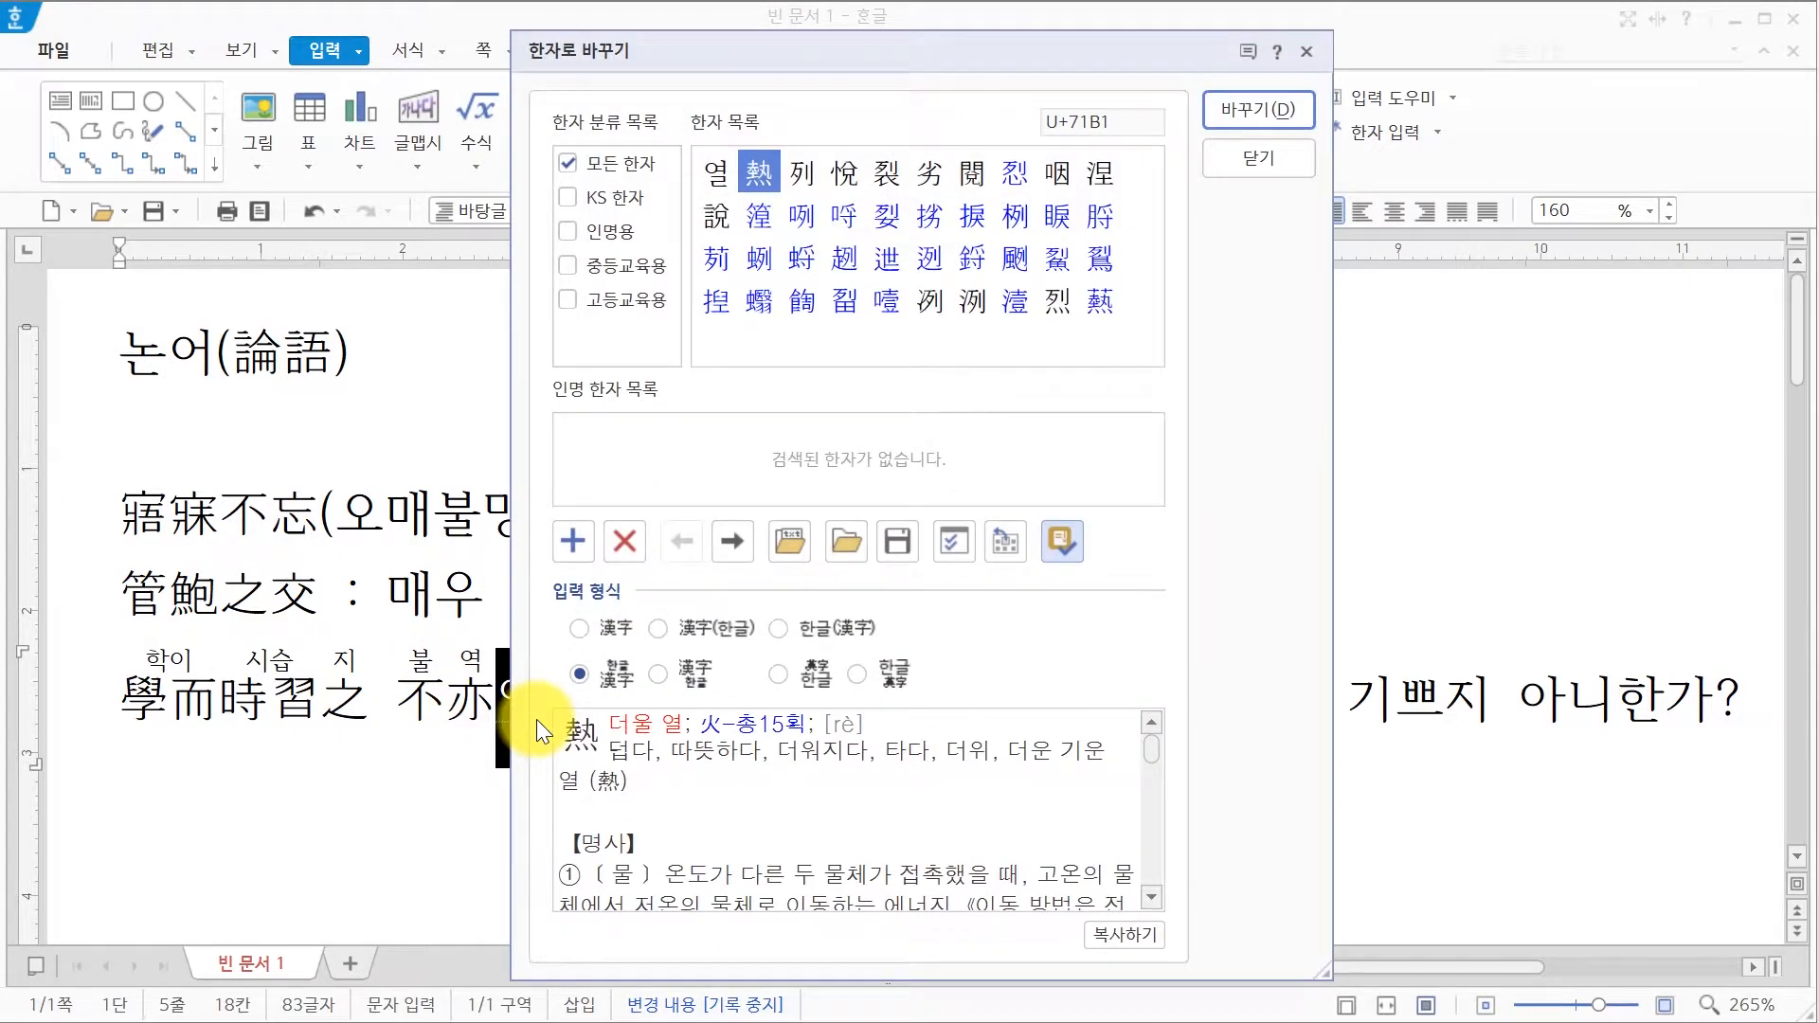
{"action": "left_click", "coordinate": [728, 220]}
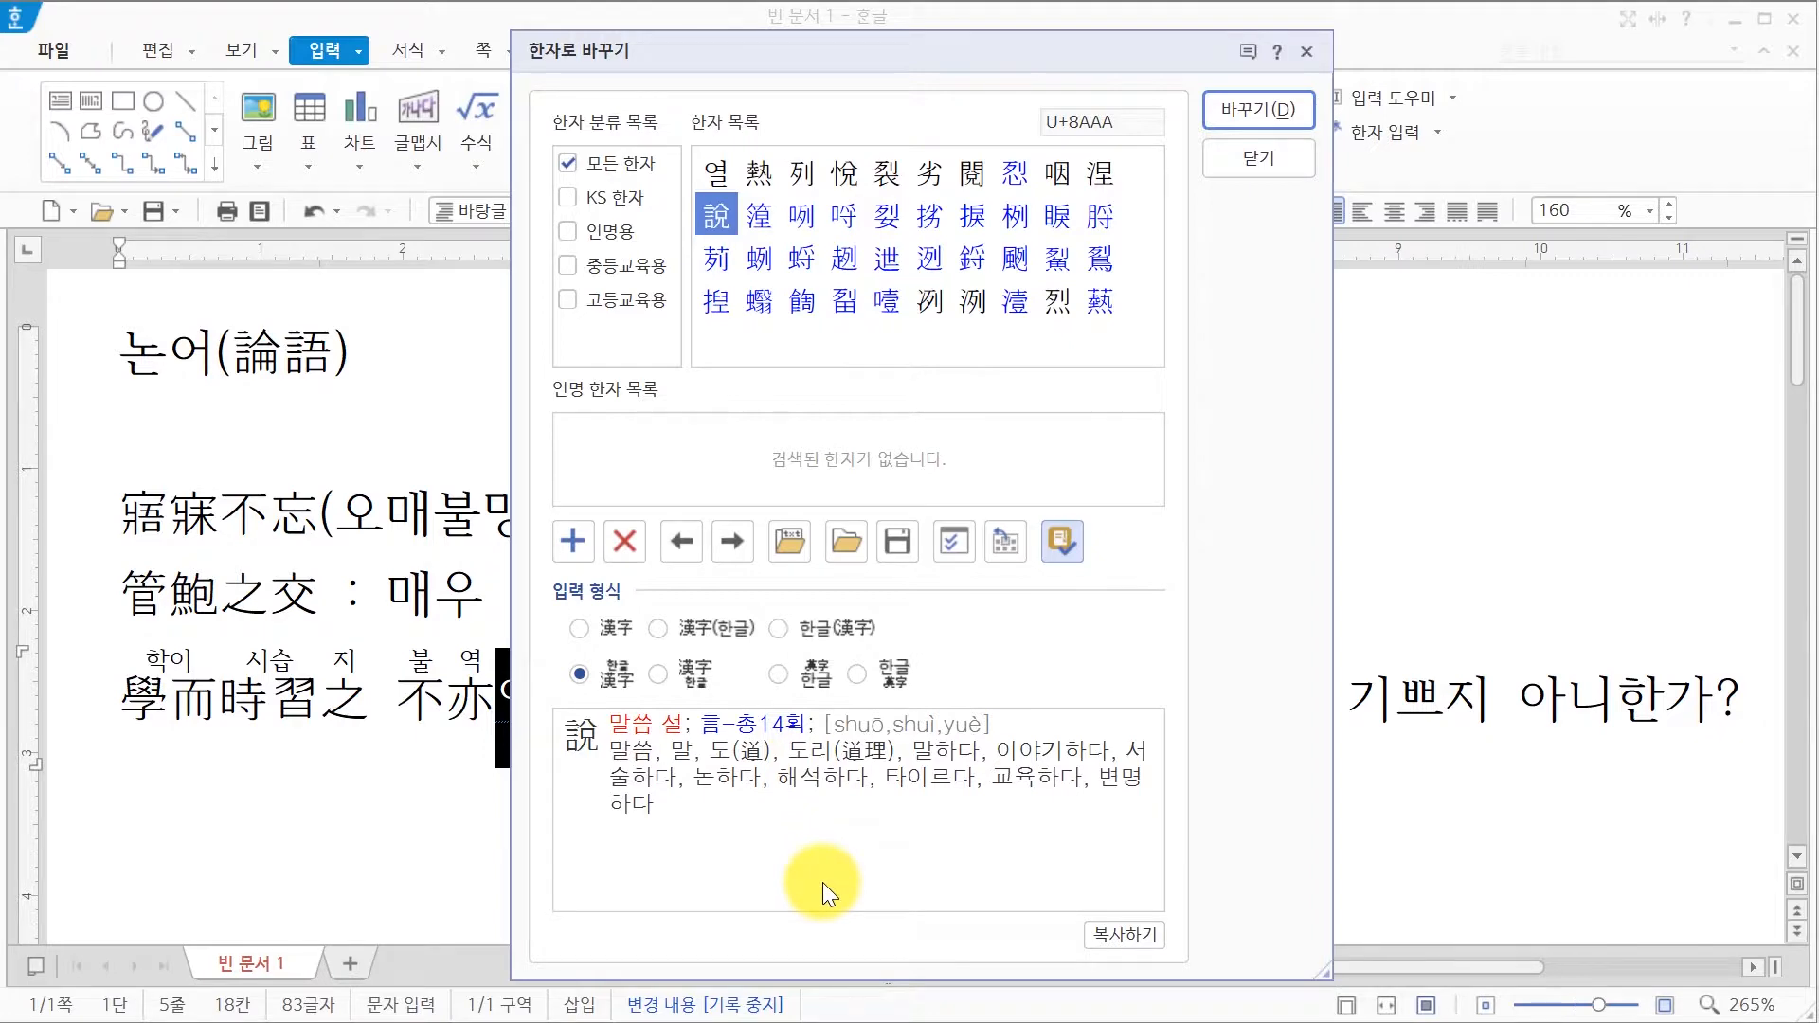
{"action": "left_click", "coordinate": [1259, 110]}
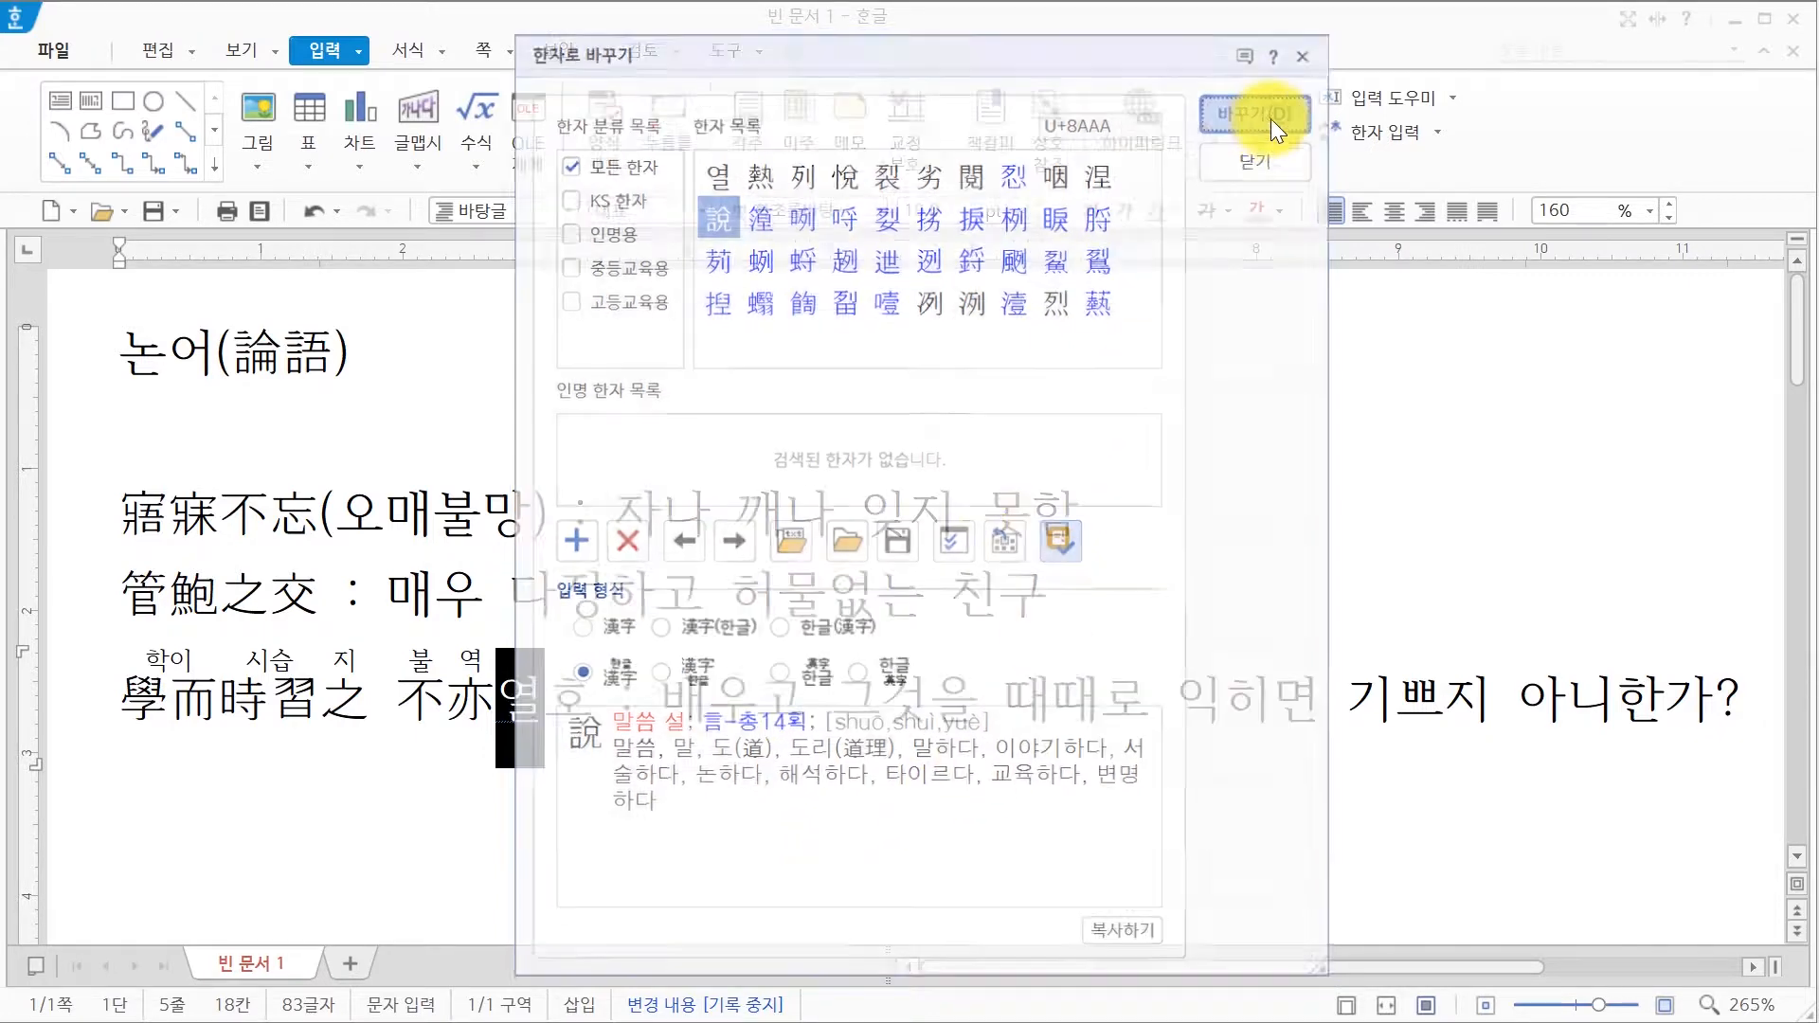
Step: Convert 호 to the Hanja 乎 with its reading above
{"action": "type", "text": "호"}
{"action": "key", "text": "F9"}
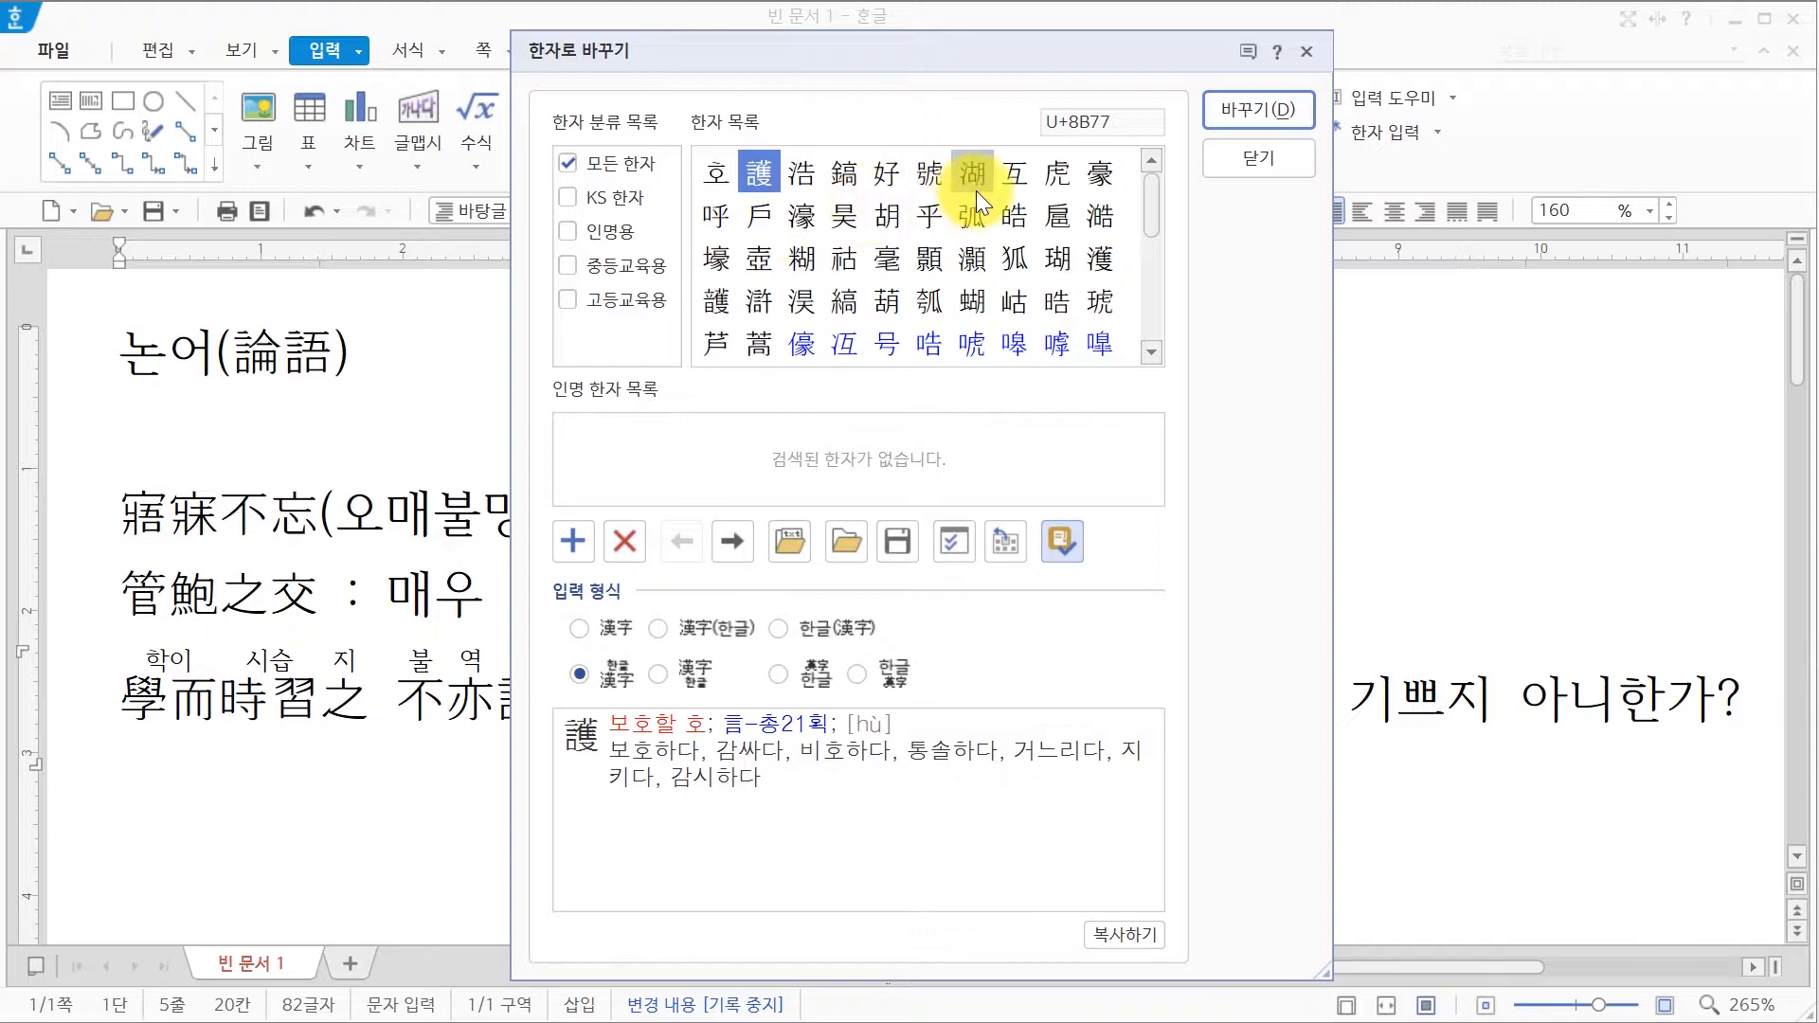
{"action": "left_click", "coordinate": [938, 229]}
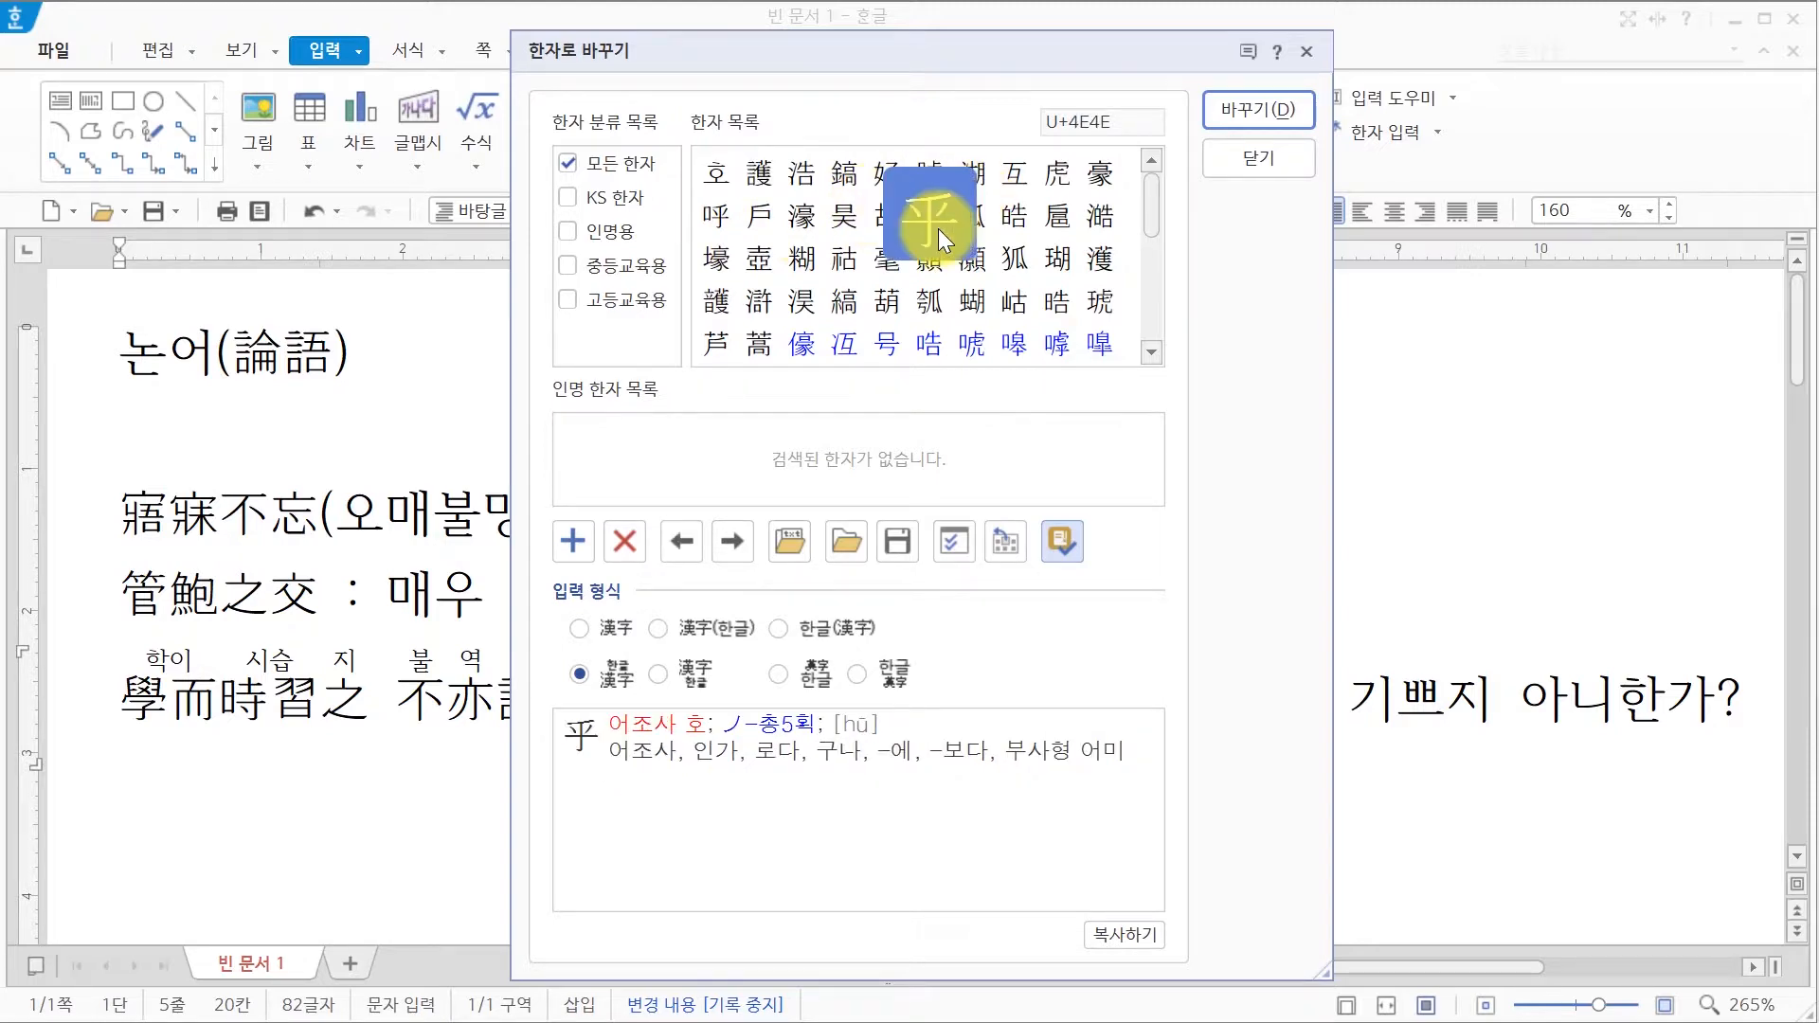
{"action": "left_click", "coordinate": [1303, 107]}
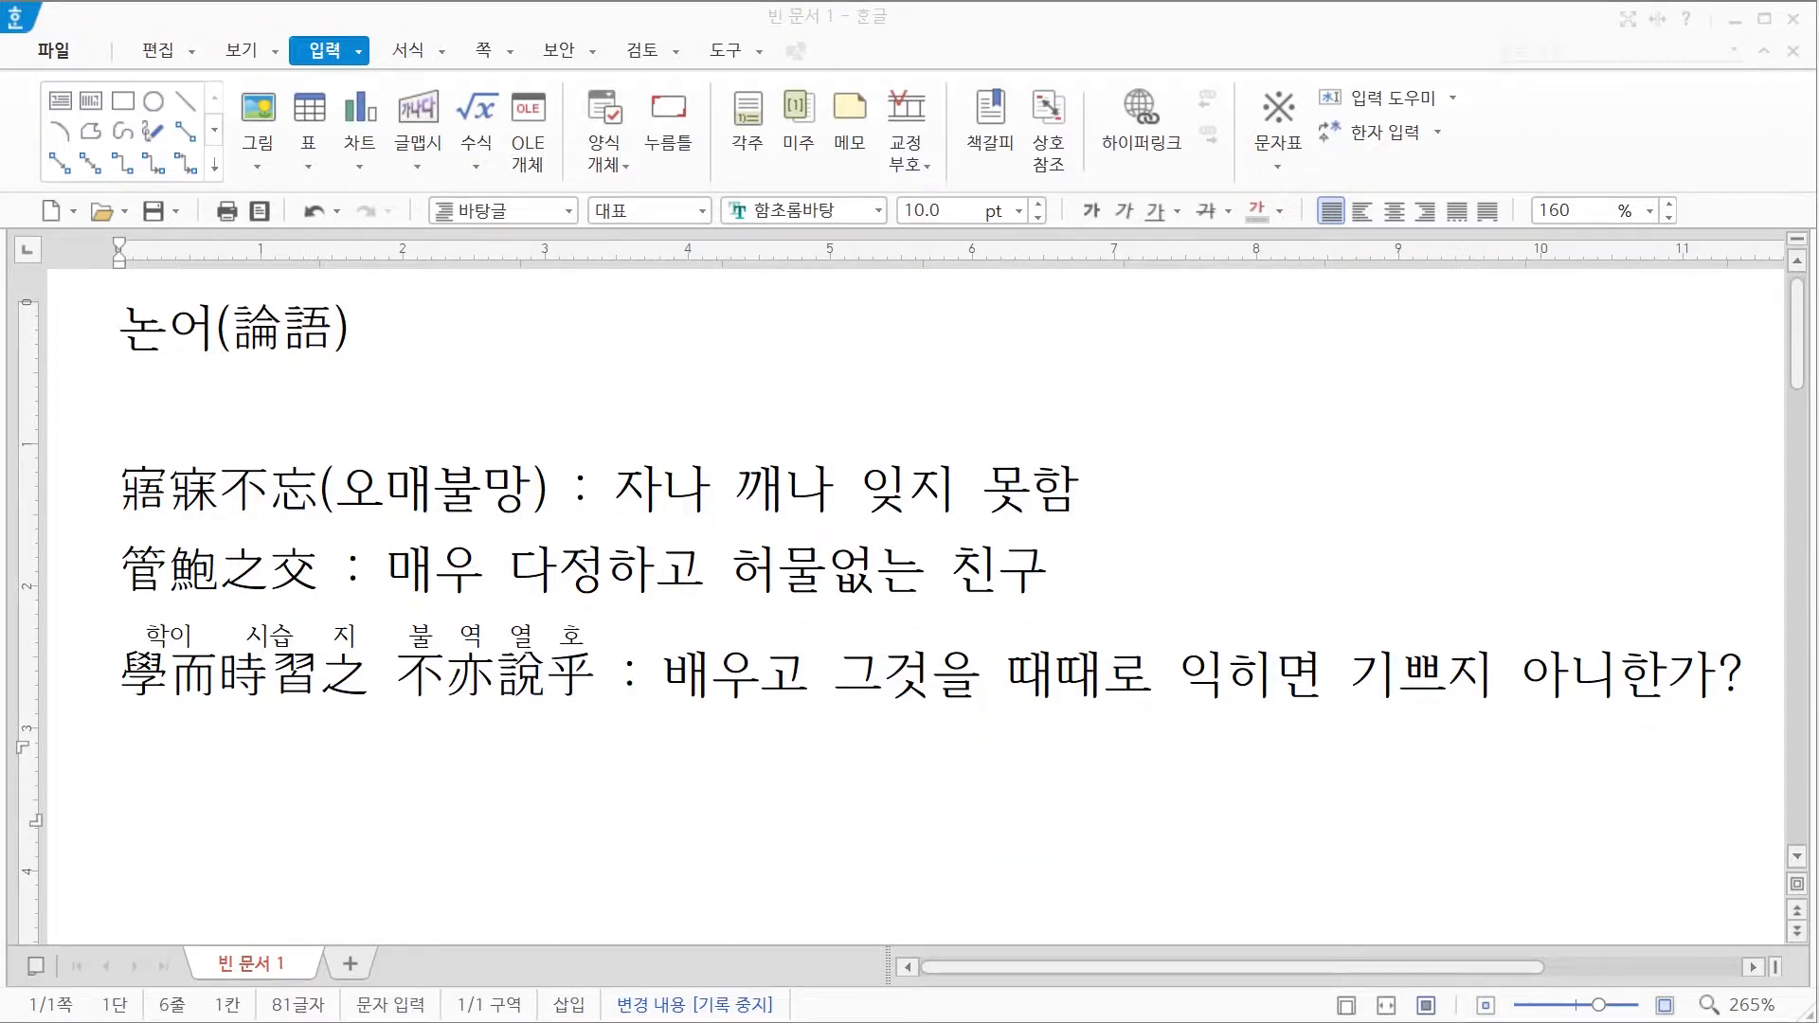
Step: Type 오매불망 on the empty line below
{"action": "left_click", "coordinate": [217, 789]}
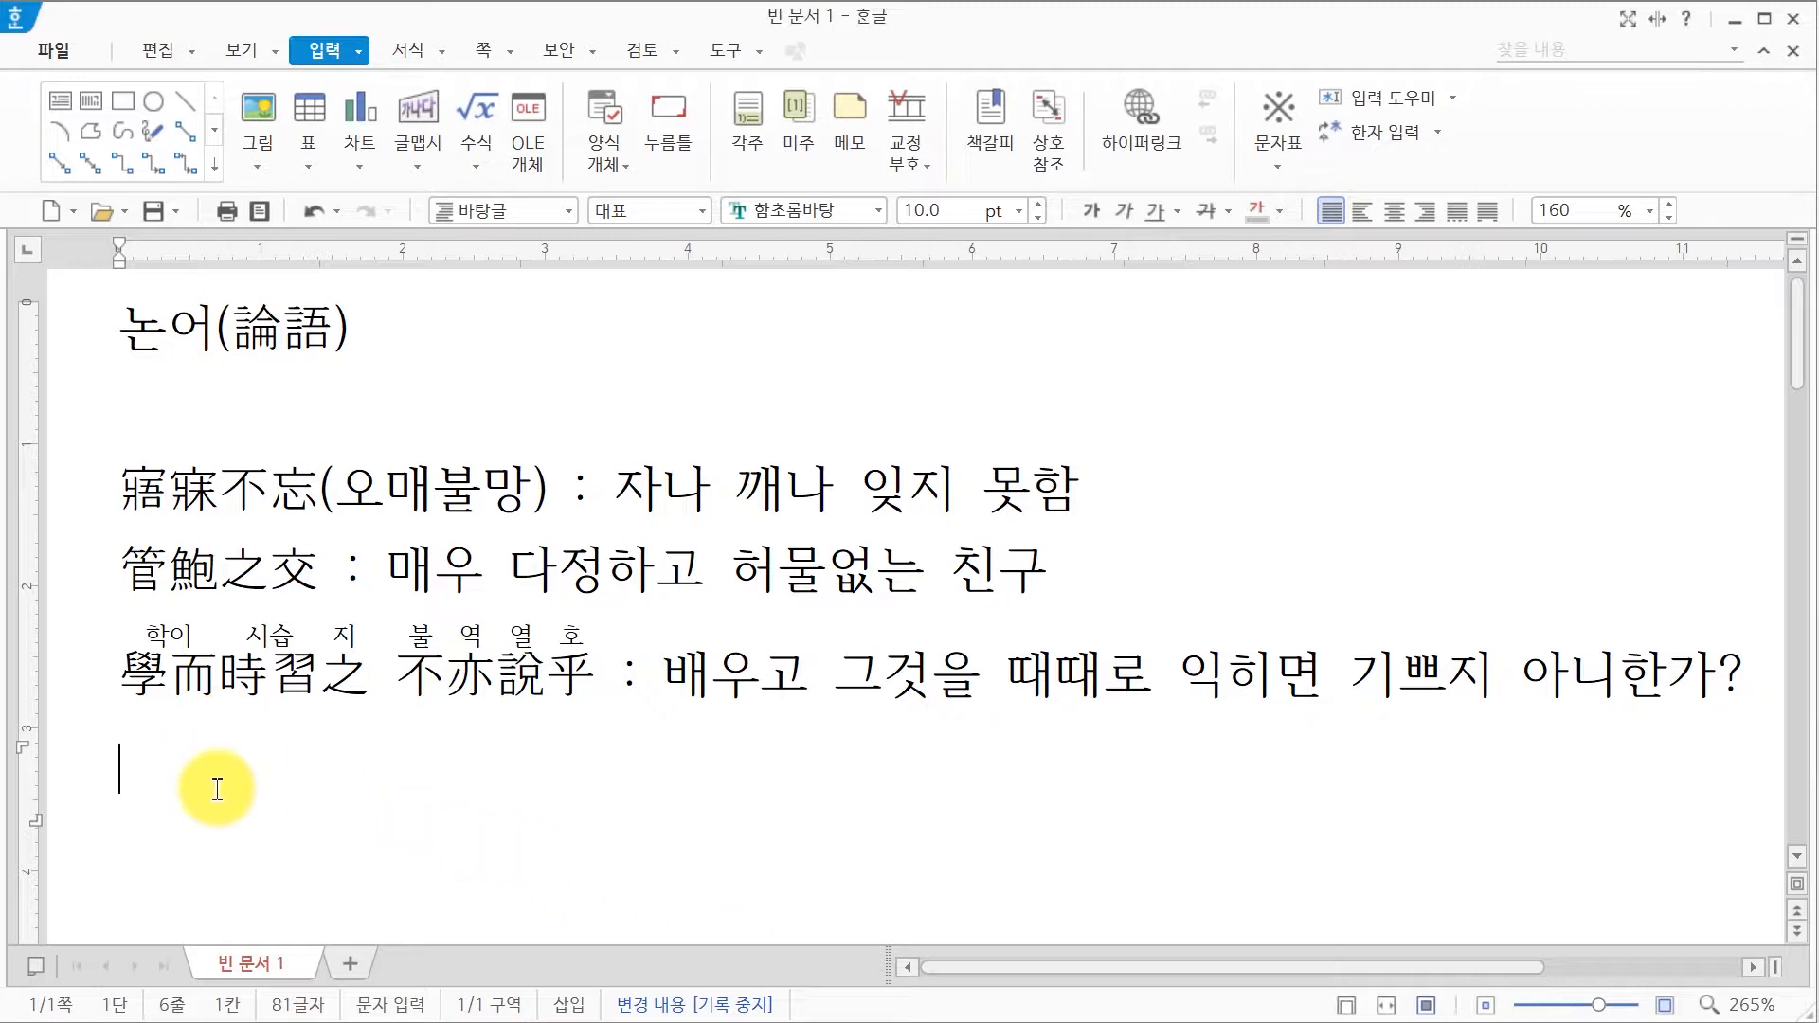
{"action": "type", "text": "오매불마"}
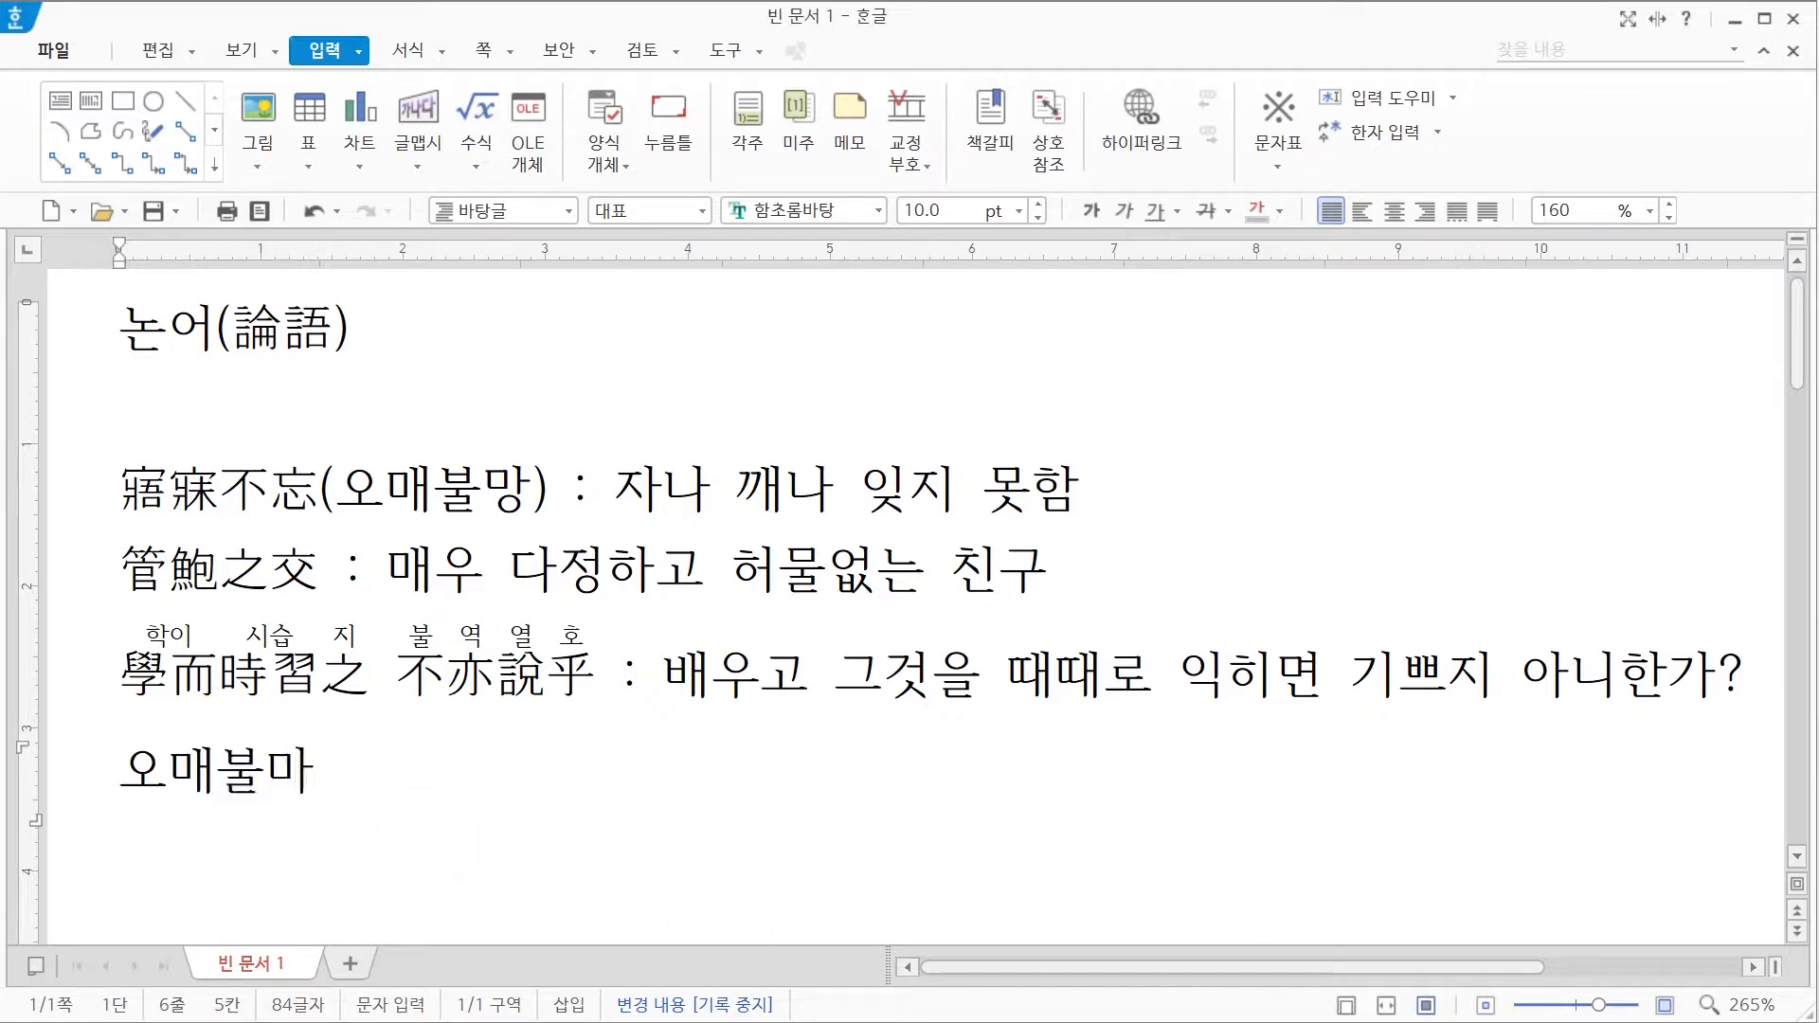
{"action": "type", "text": "ㅇ"}
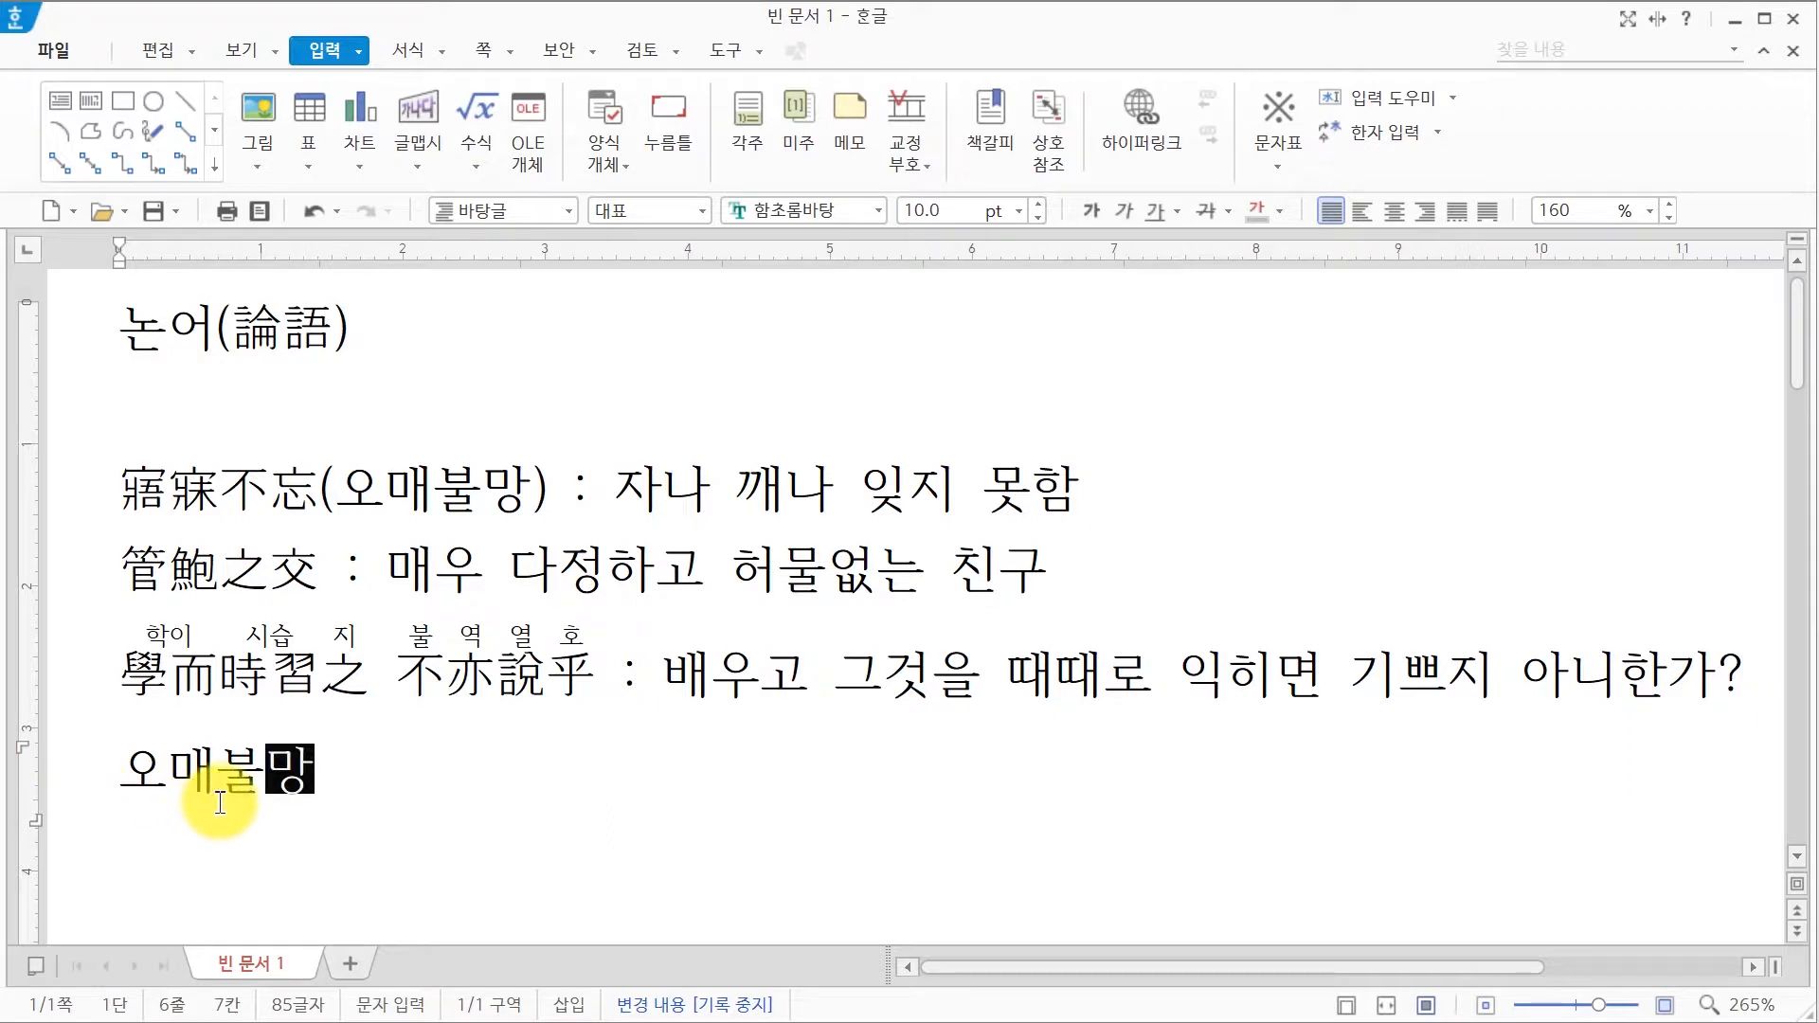
{"action": "left_click", "coordinate": [318, 779]}
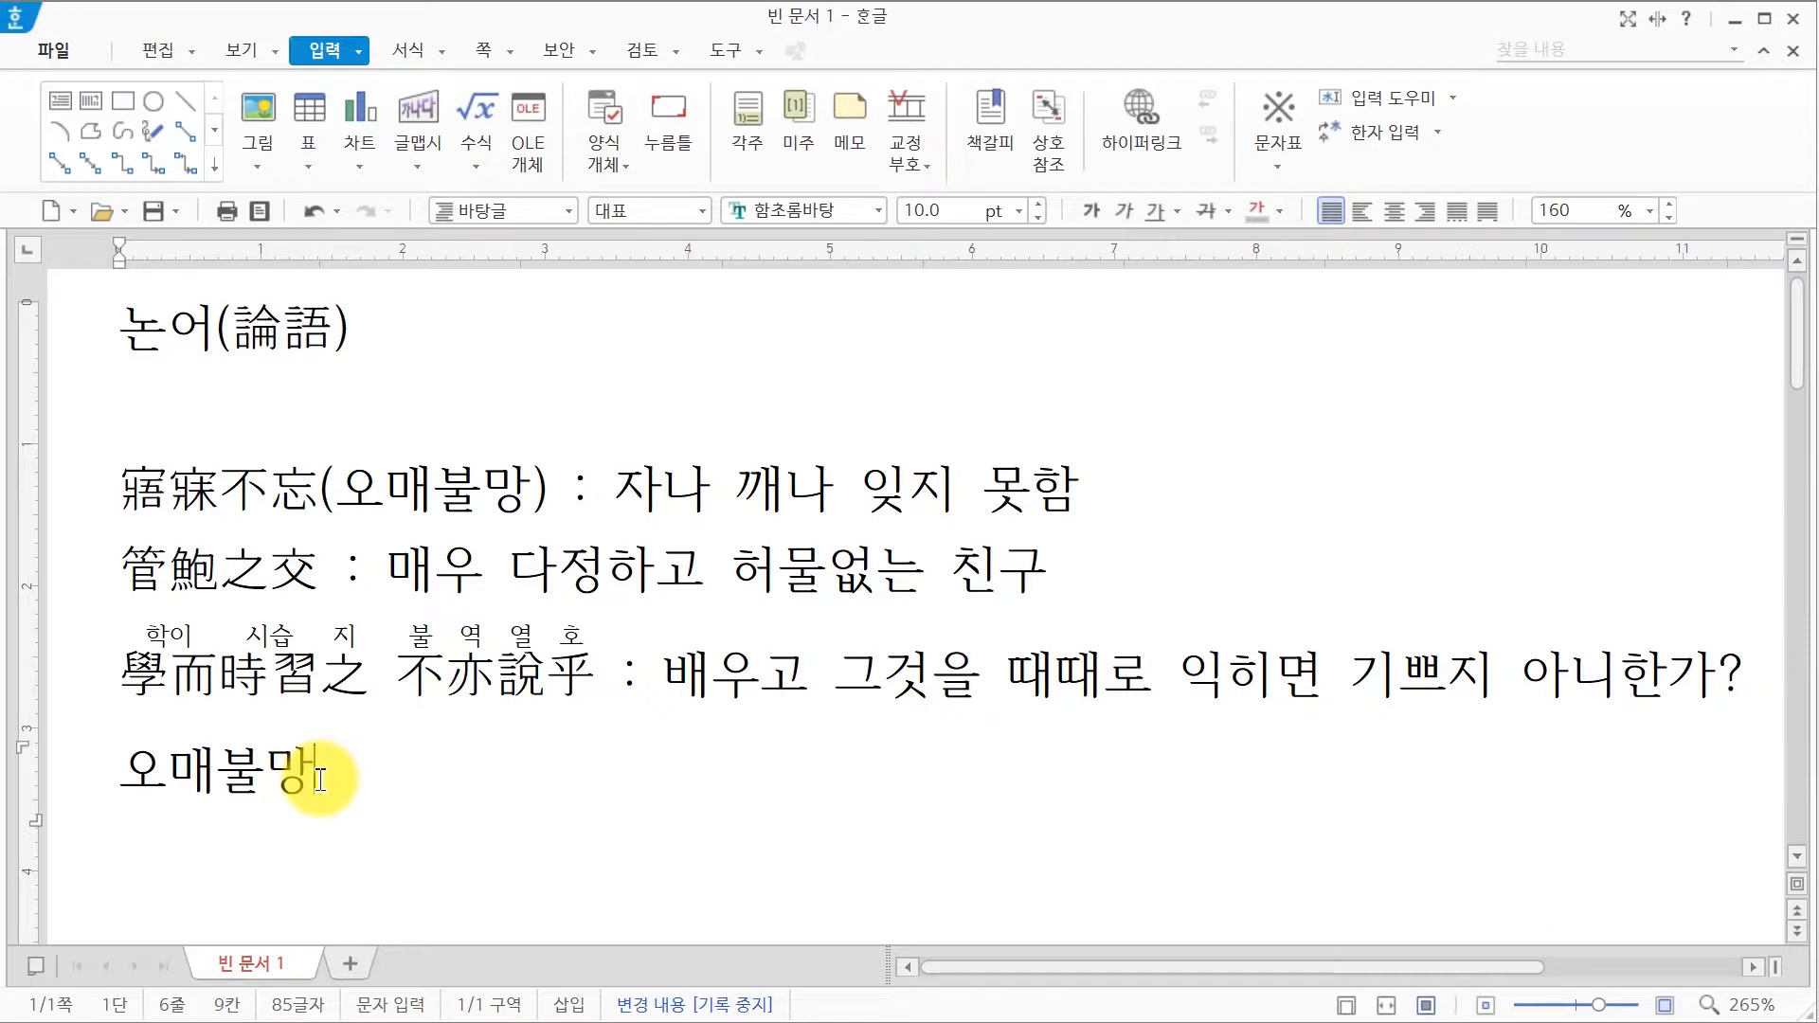
Step: Convert only 불망 to plain Hanja 不忘 so the line reads 오매不忘, then start a new line
{"action": "key", "text": "F9"}
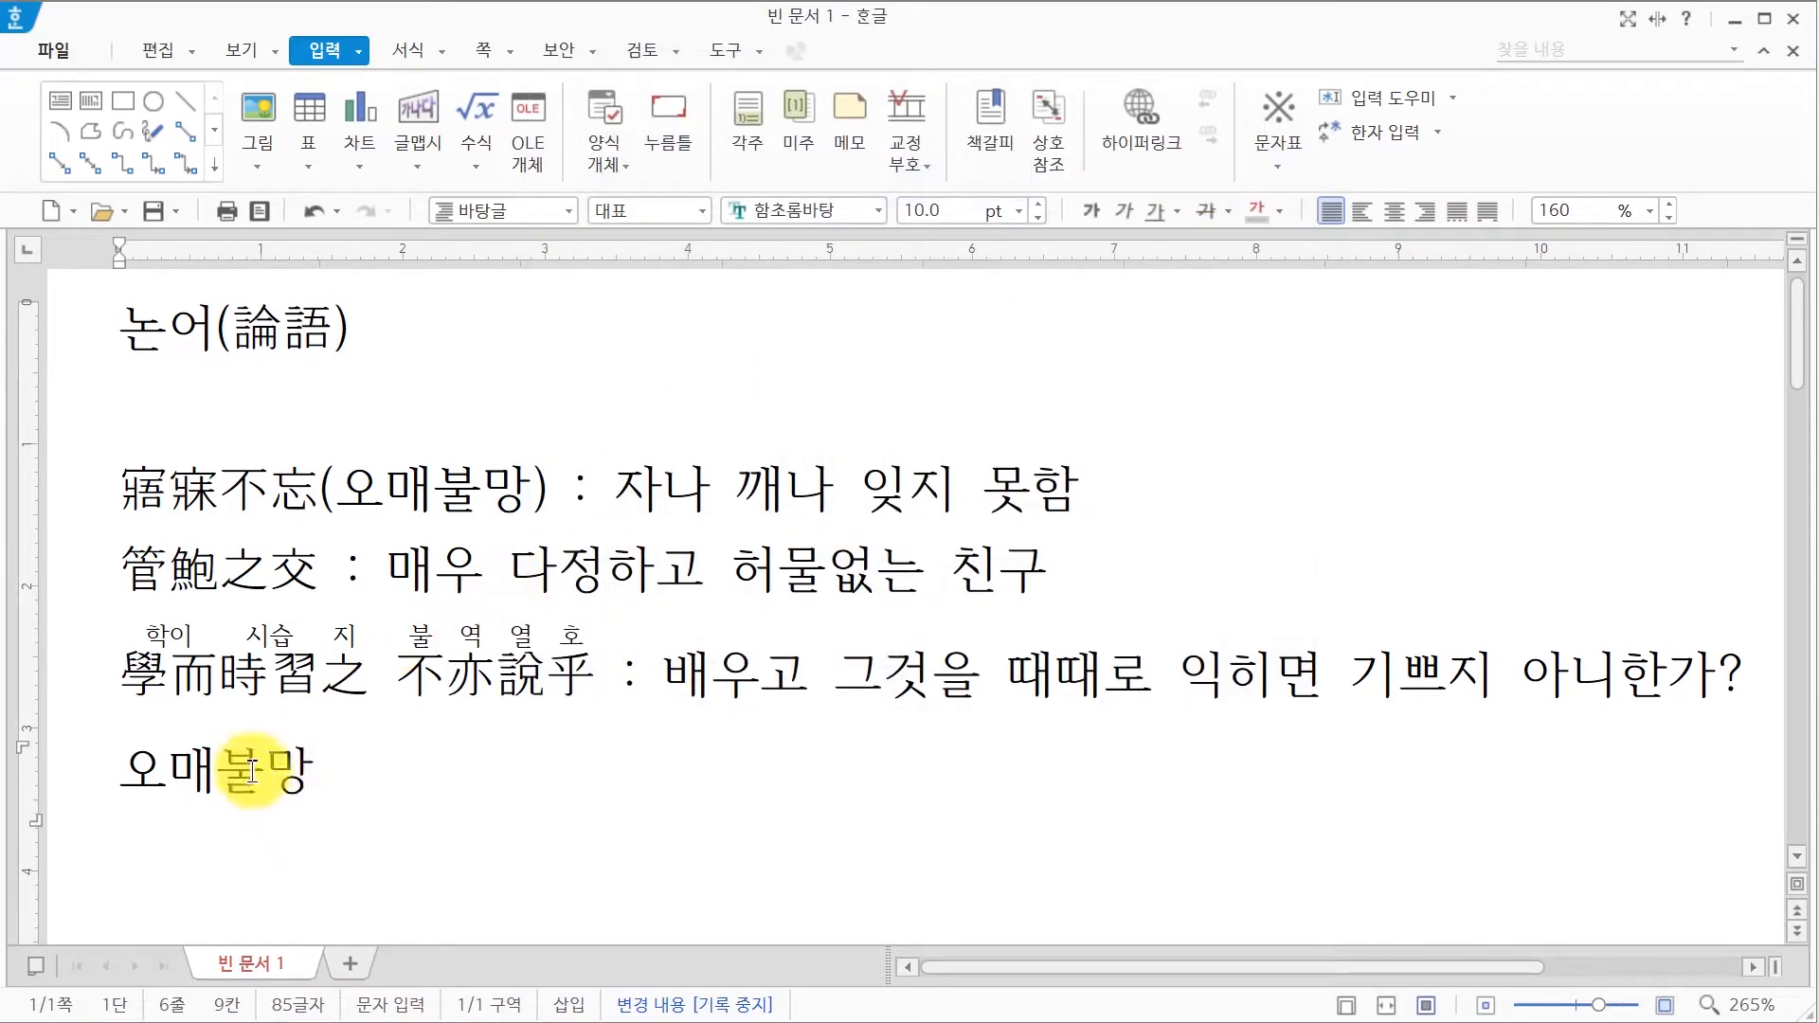
{"action": "left_click_drag", "start_coordinate": [233, 776], "coordinate": [311, 775]}
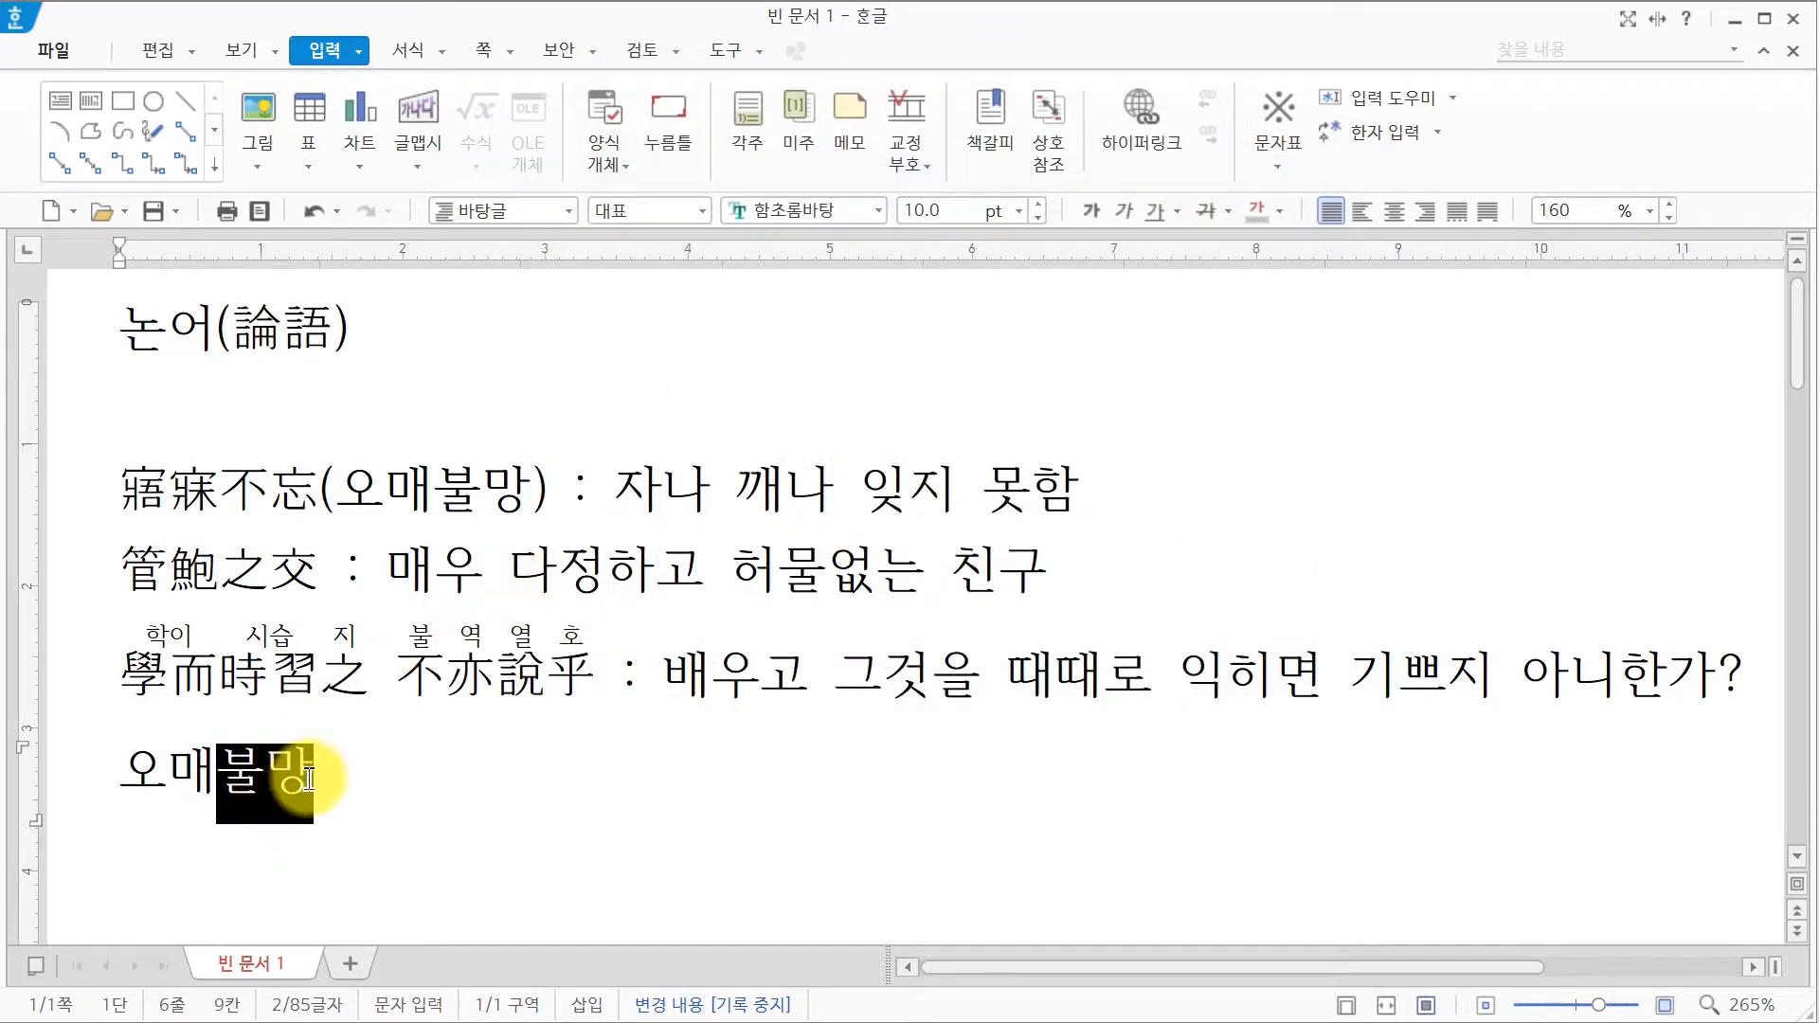
{"action": "key", "text": "F9"}
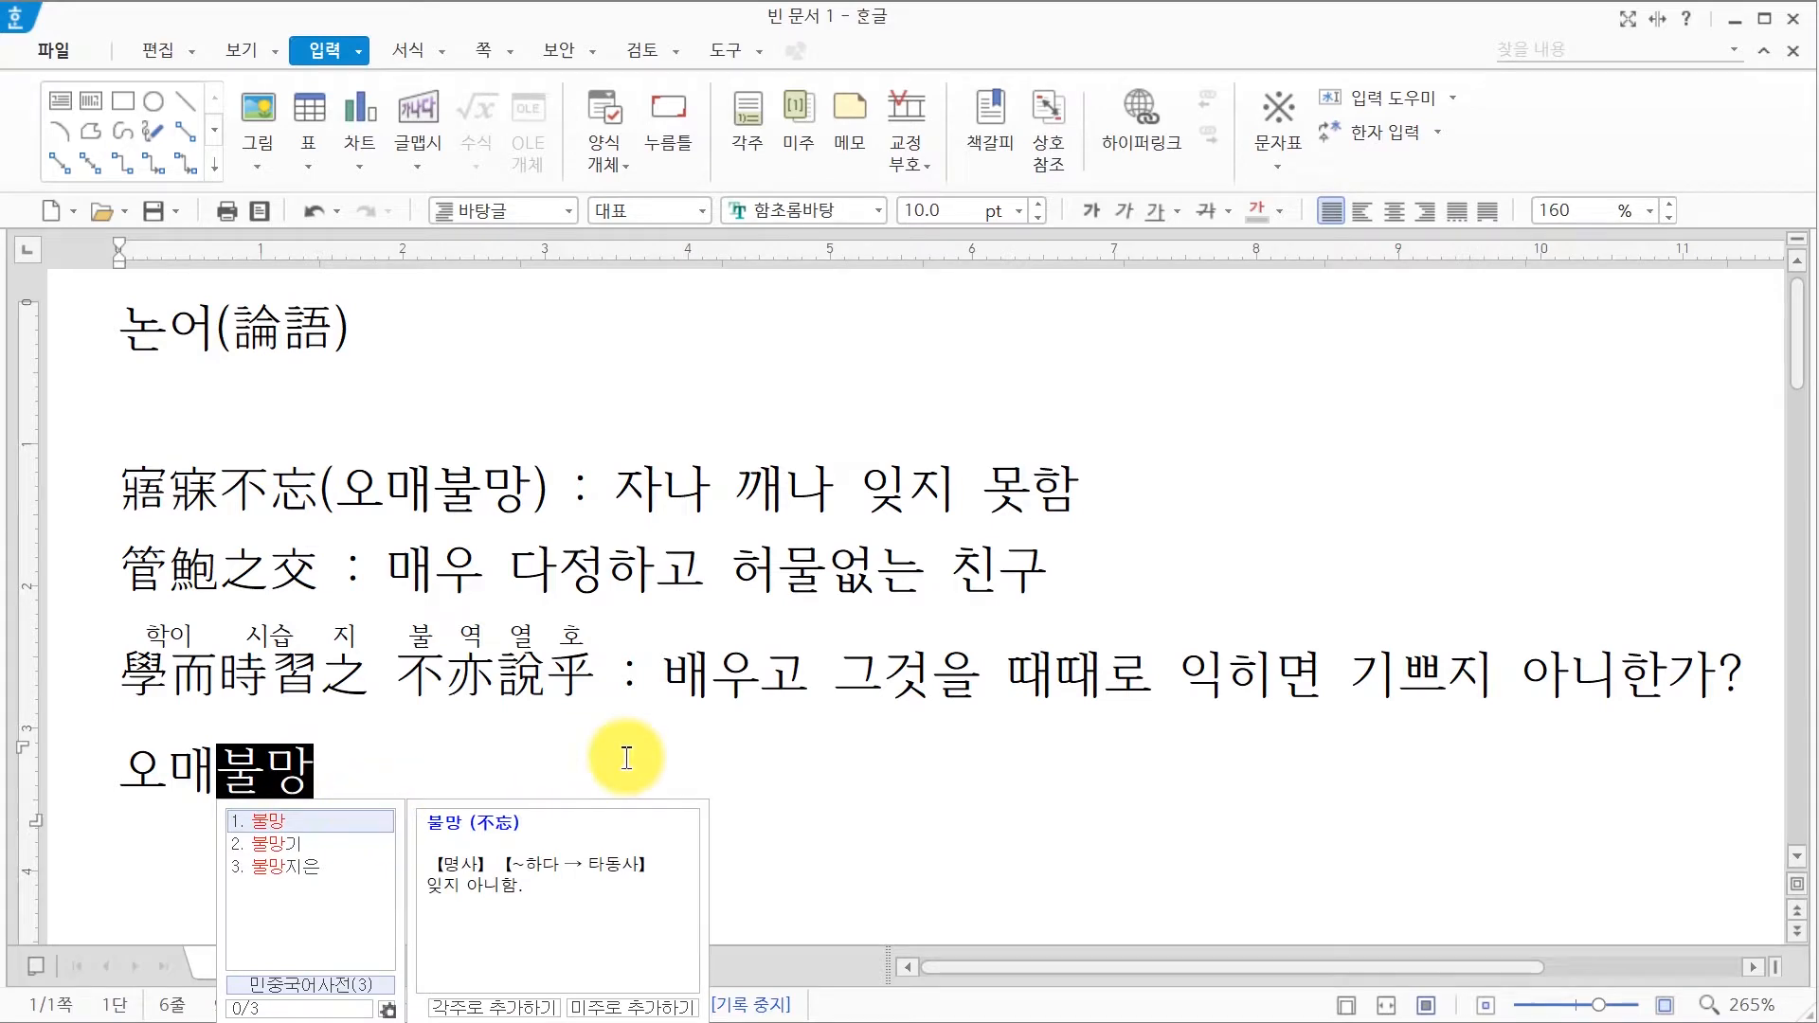
{"action": "key", "text": "F9"}
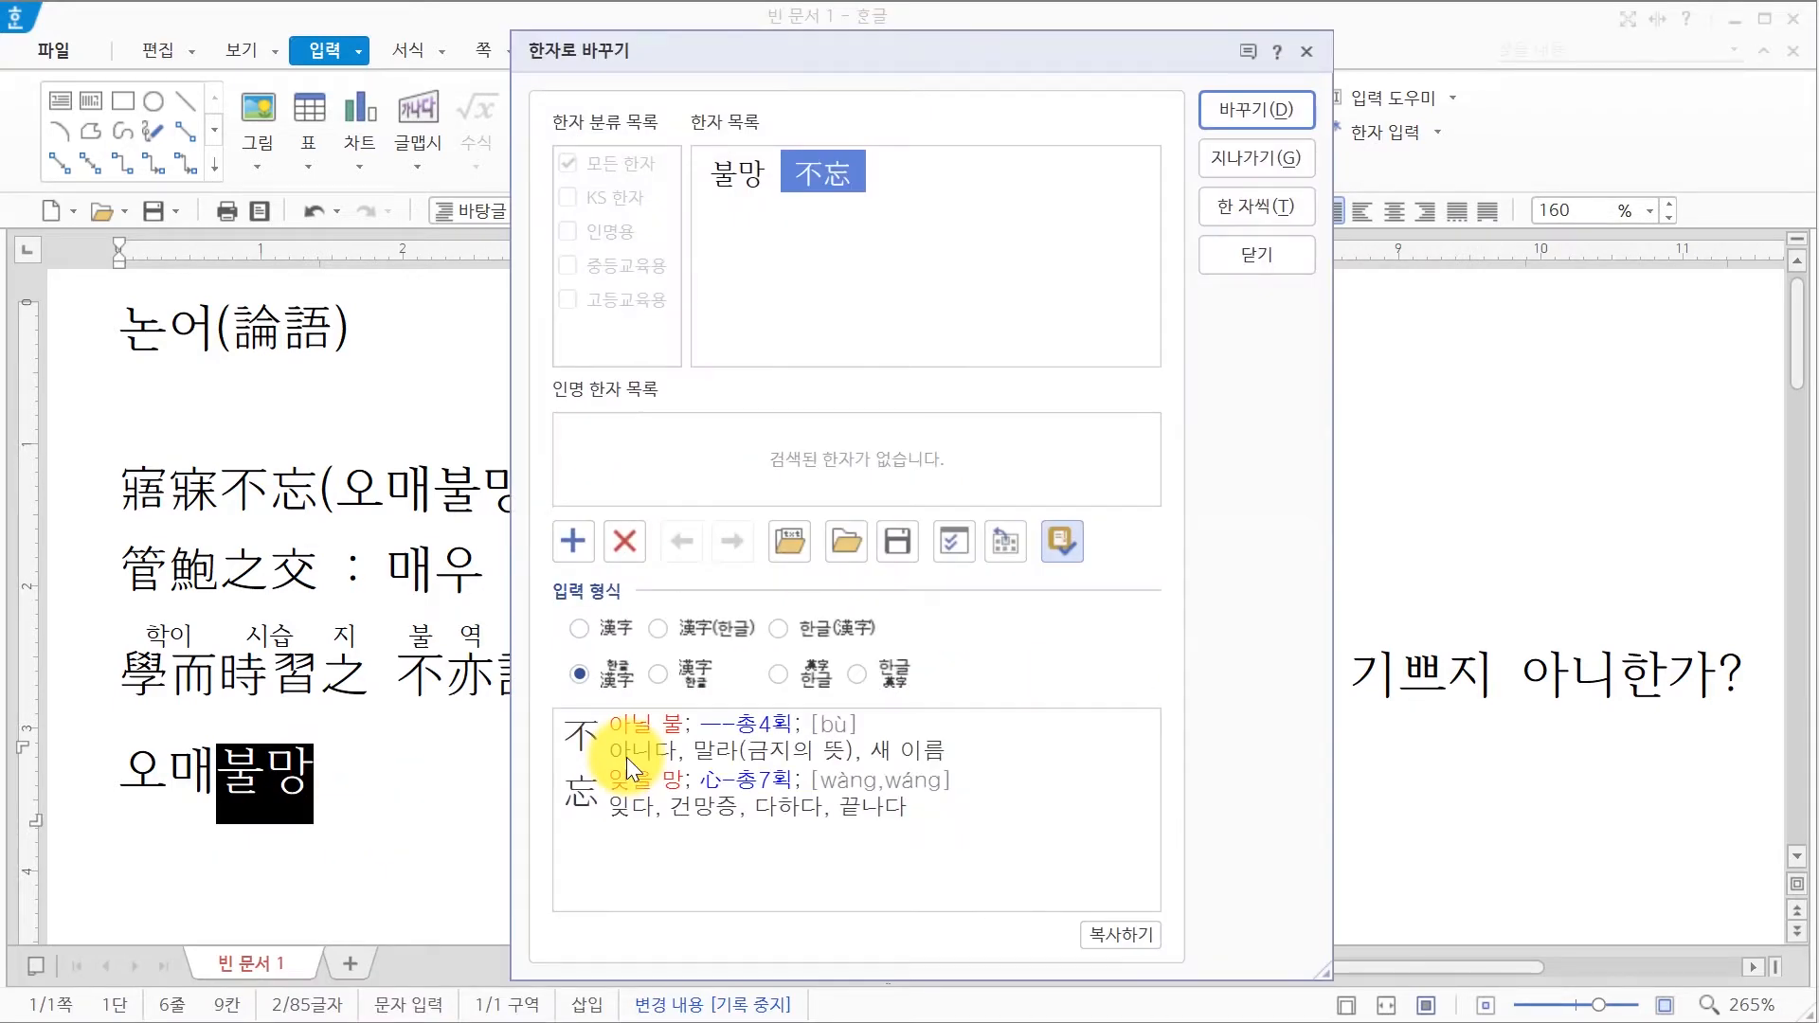
{"action": "mouse_move", "coordinate": [809, 174]}
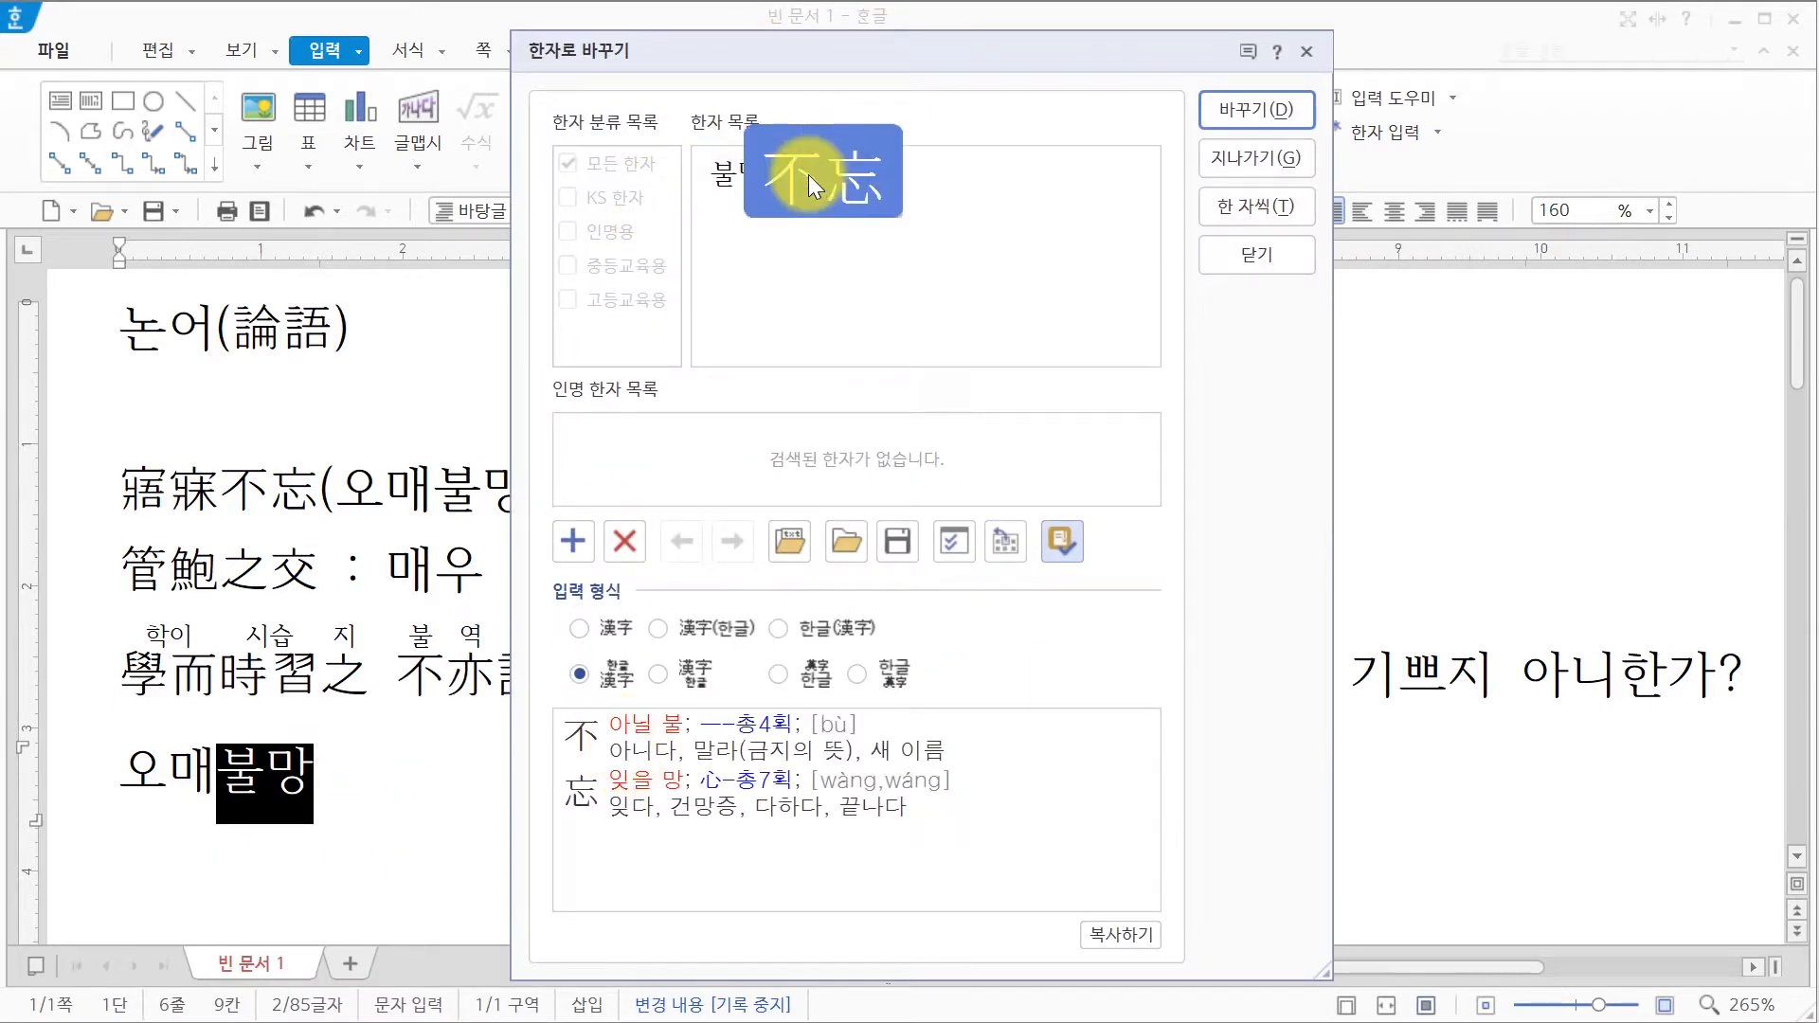
{"action": "left_click", "coordinate": [627, 623]}
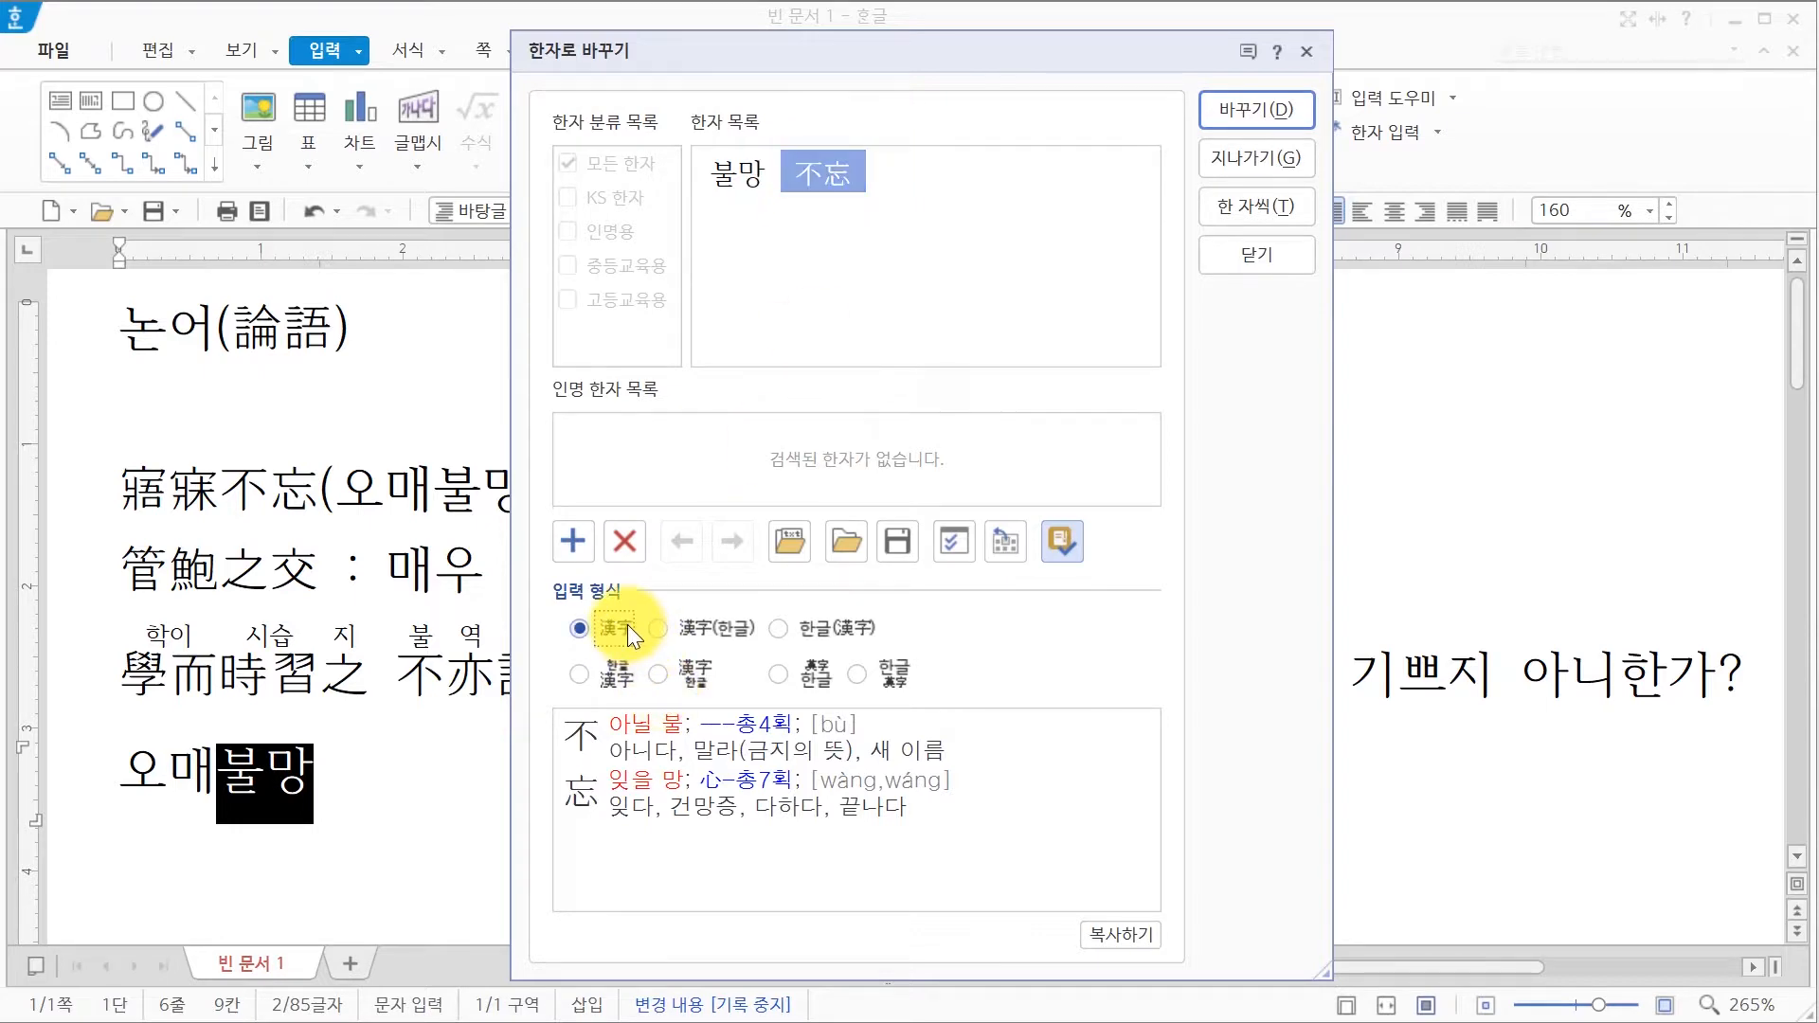
{"action": "left_click", "coordinate": [1212, 104]}
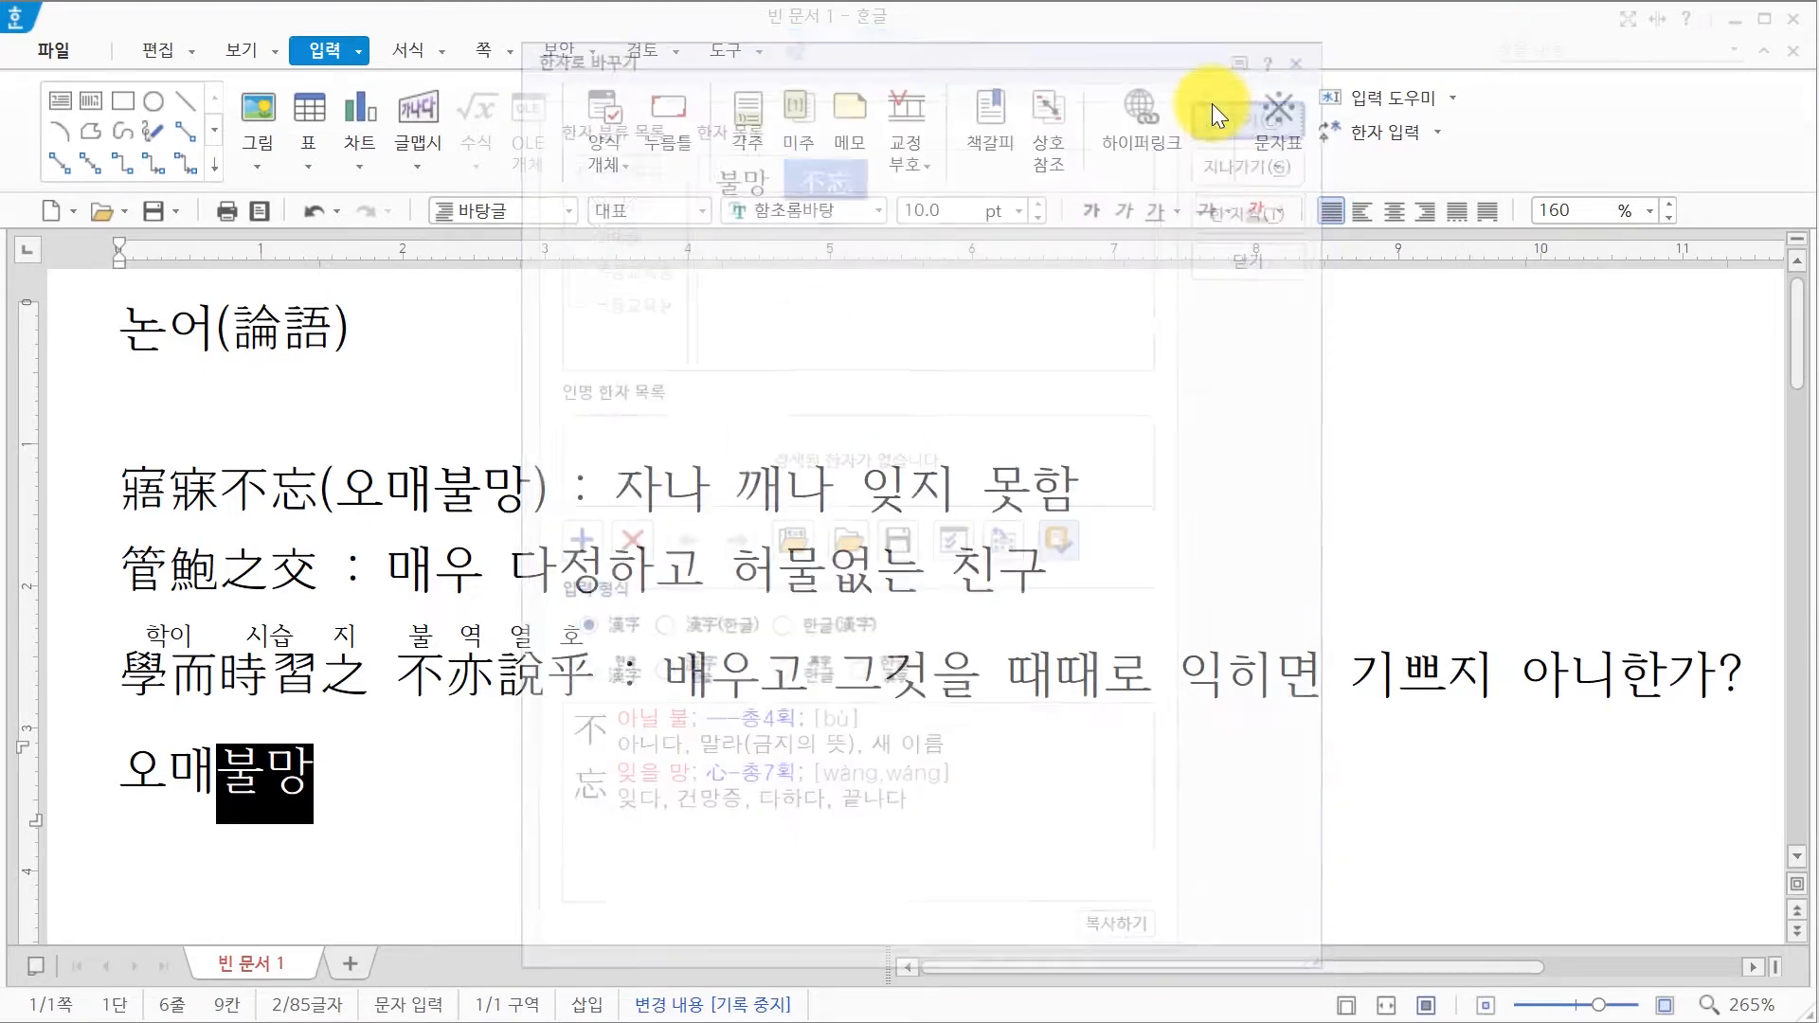
{"action": "left_click", "coordinate": [740, 812]}
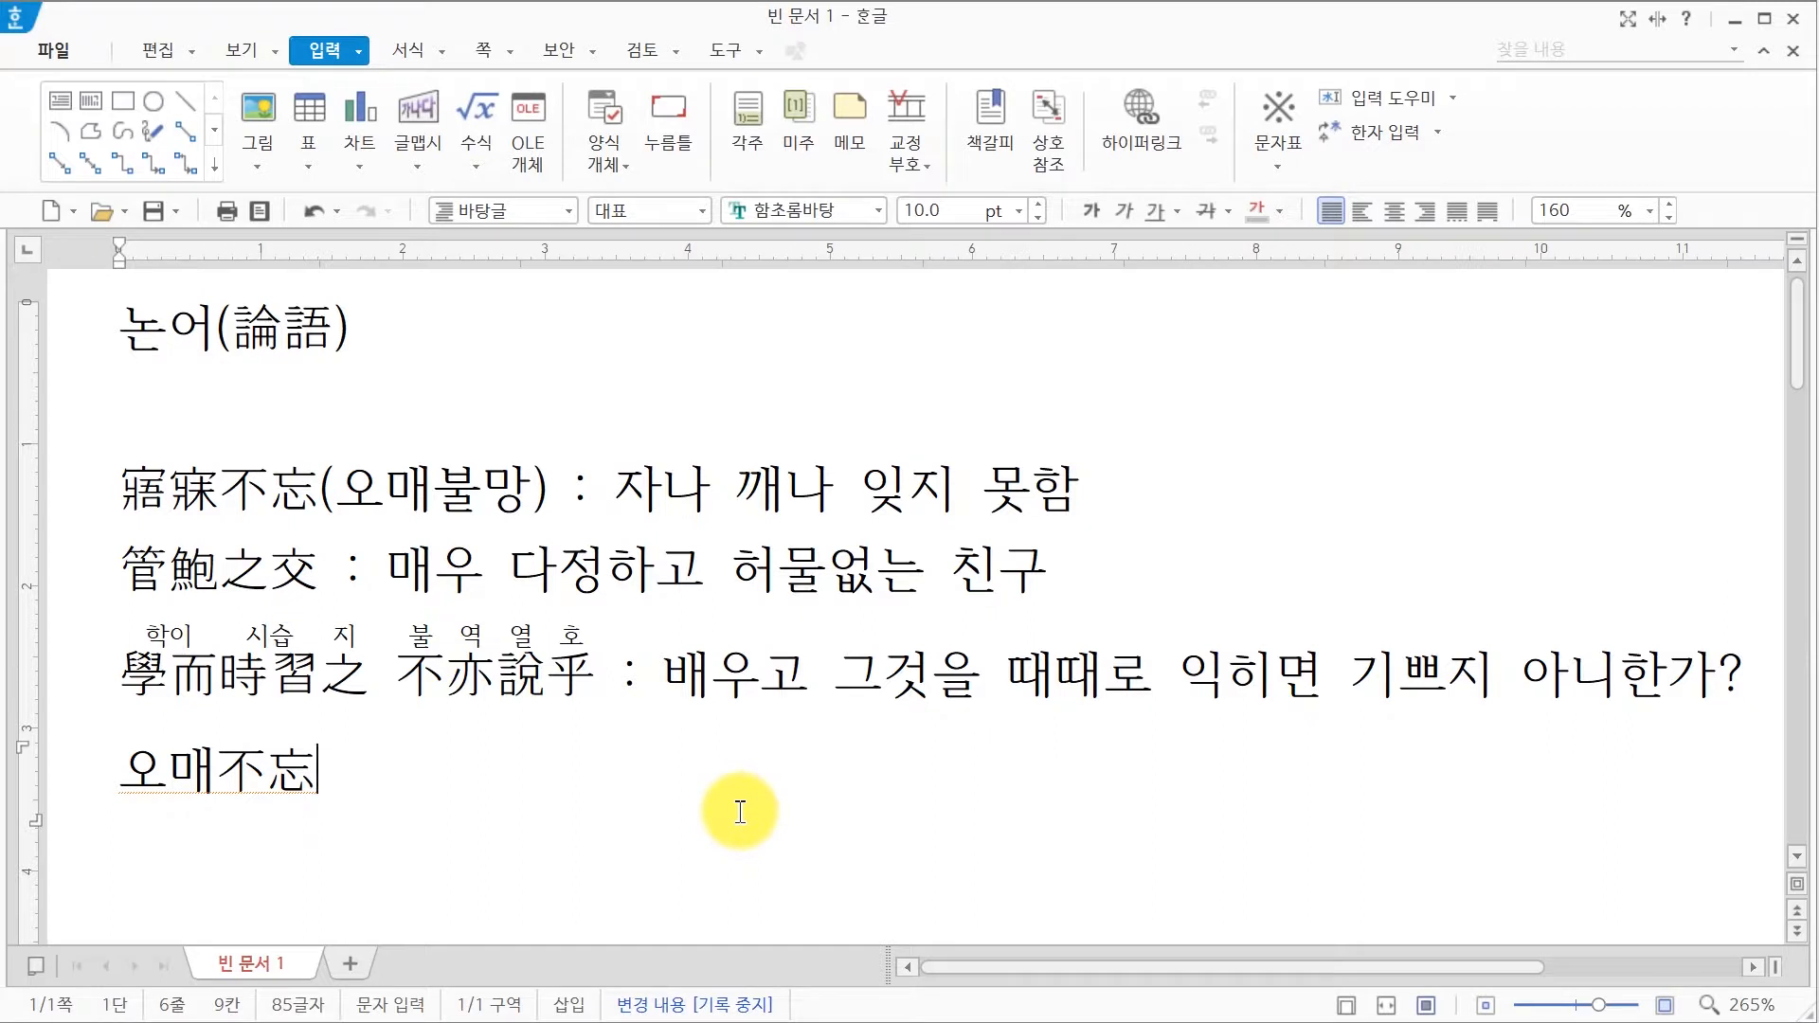
{"action": "key", "text": "Return"}
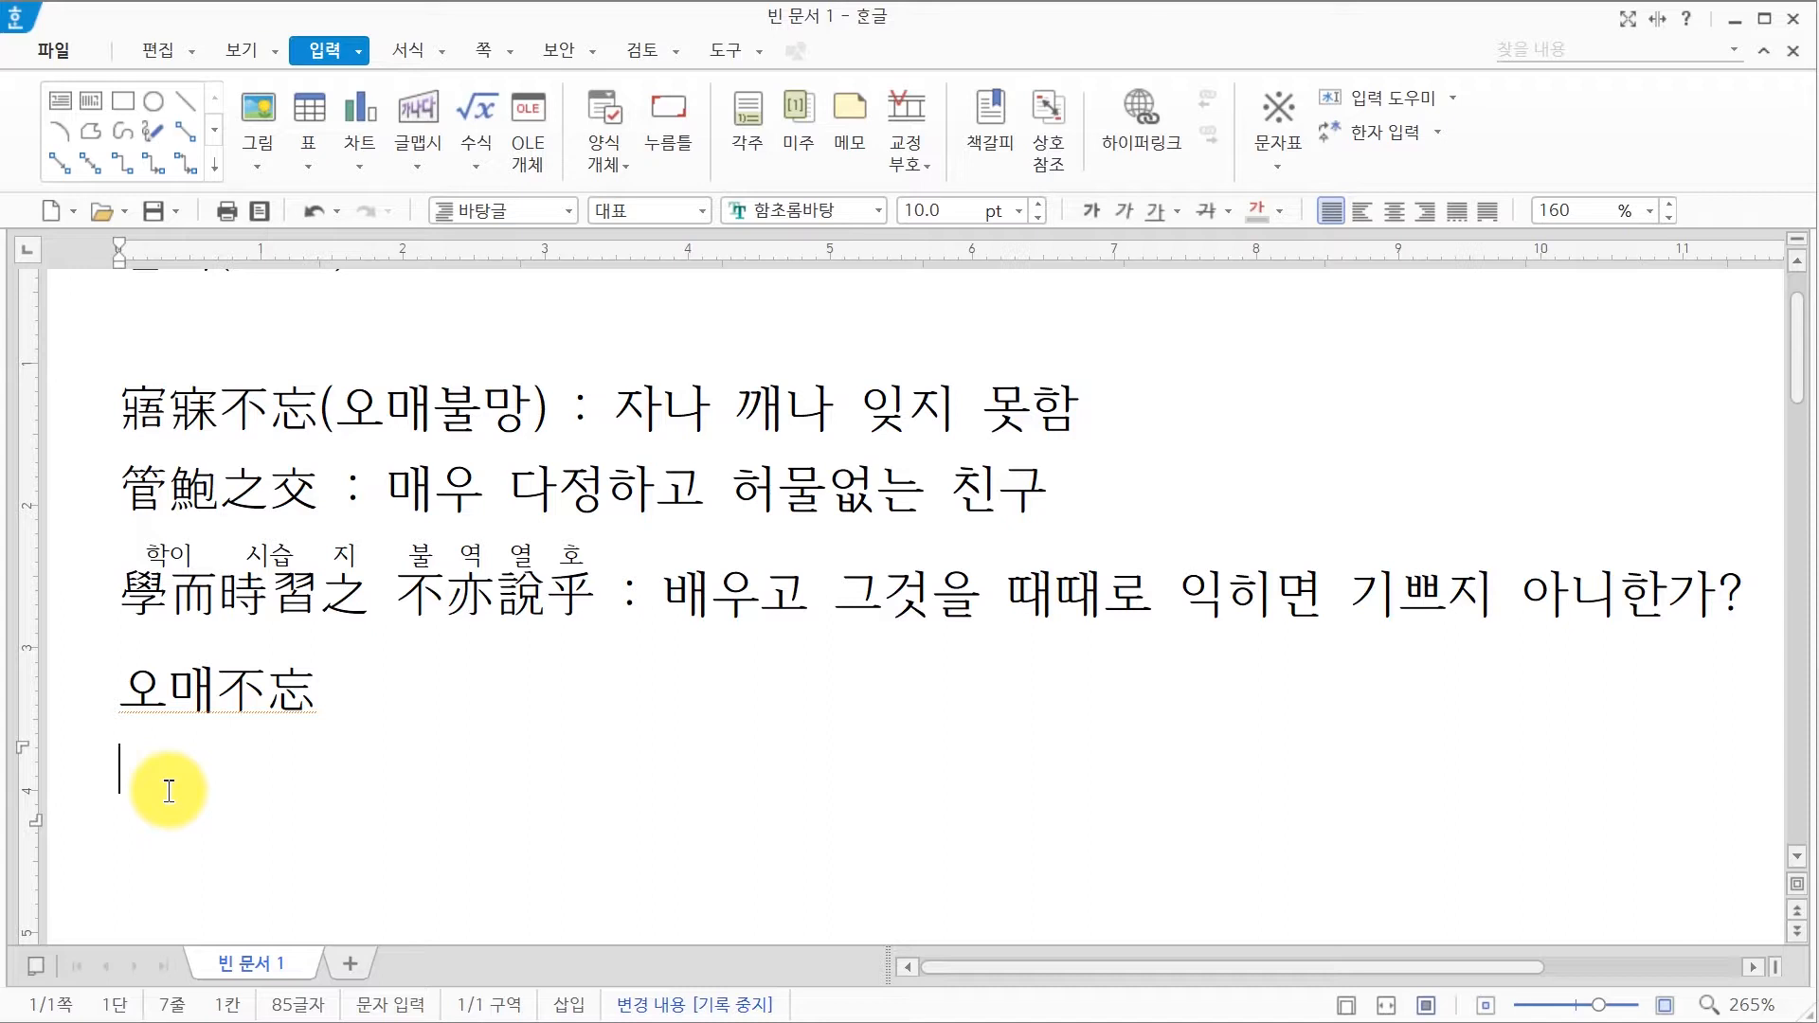
Step: Type 전북대학교 and look at its Hanja options, closing them without converting
{"action": "type", "text": "전북대학교"}
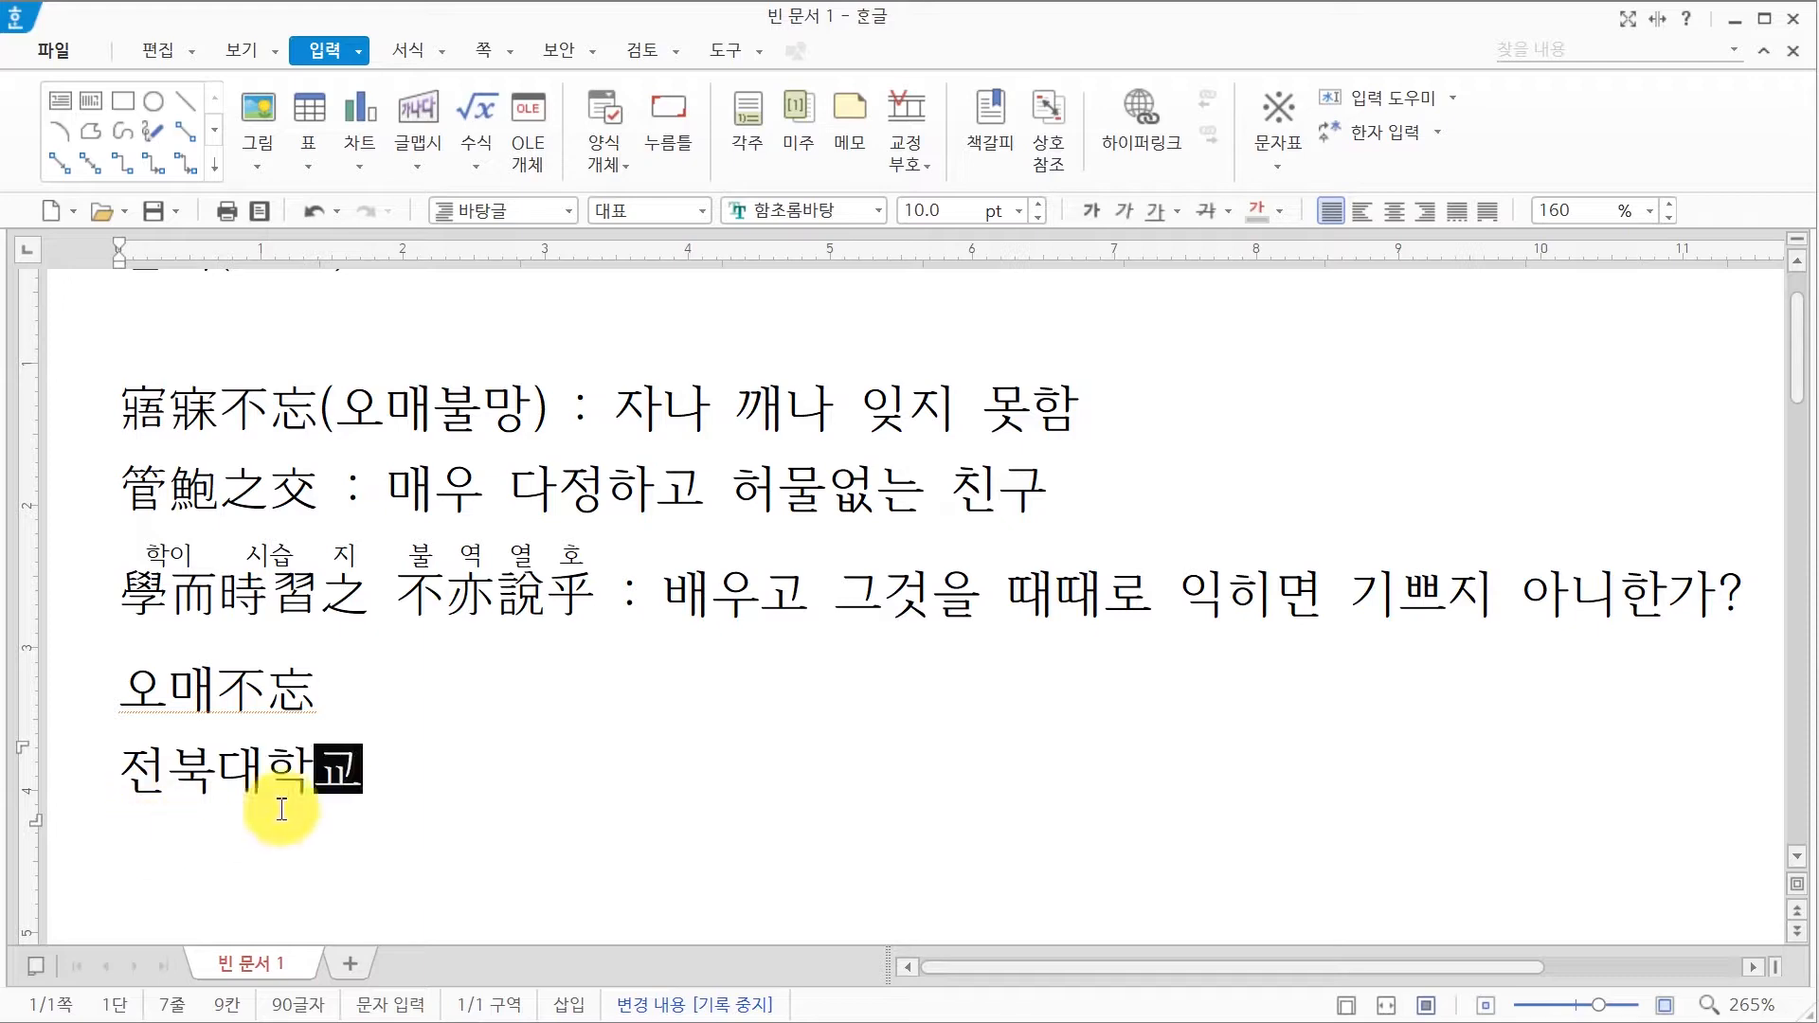
{"action": "left_click", "coordinate": [339, 803]}
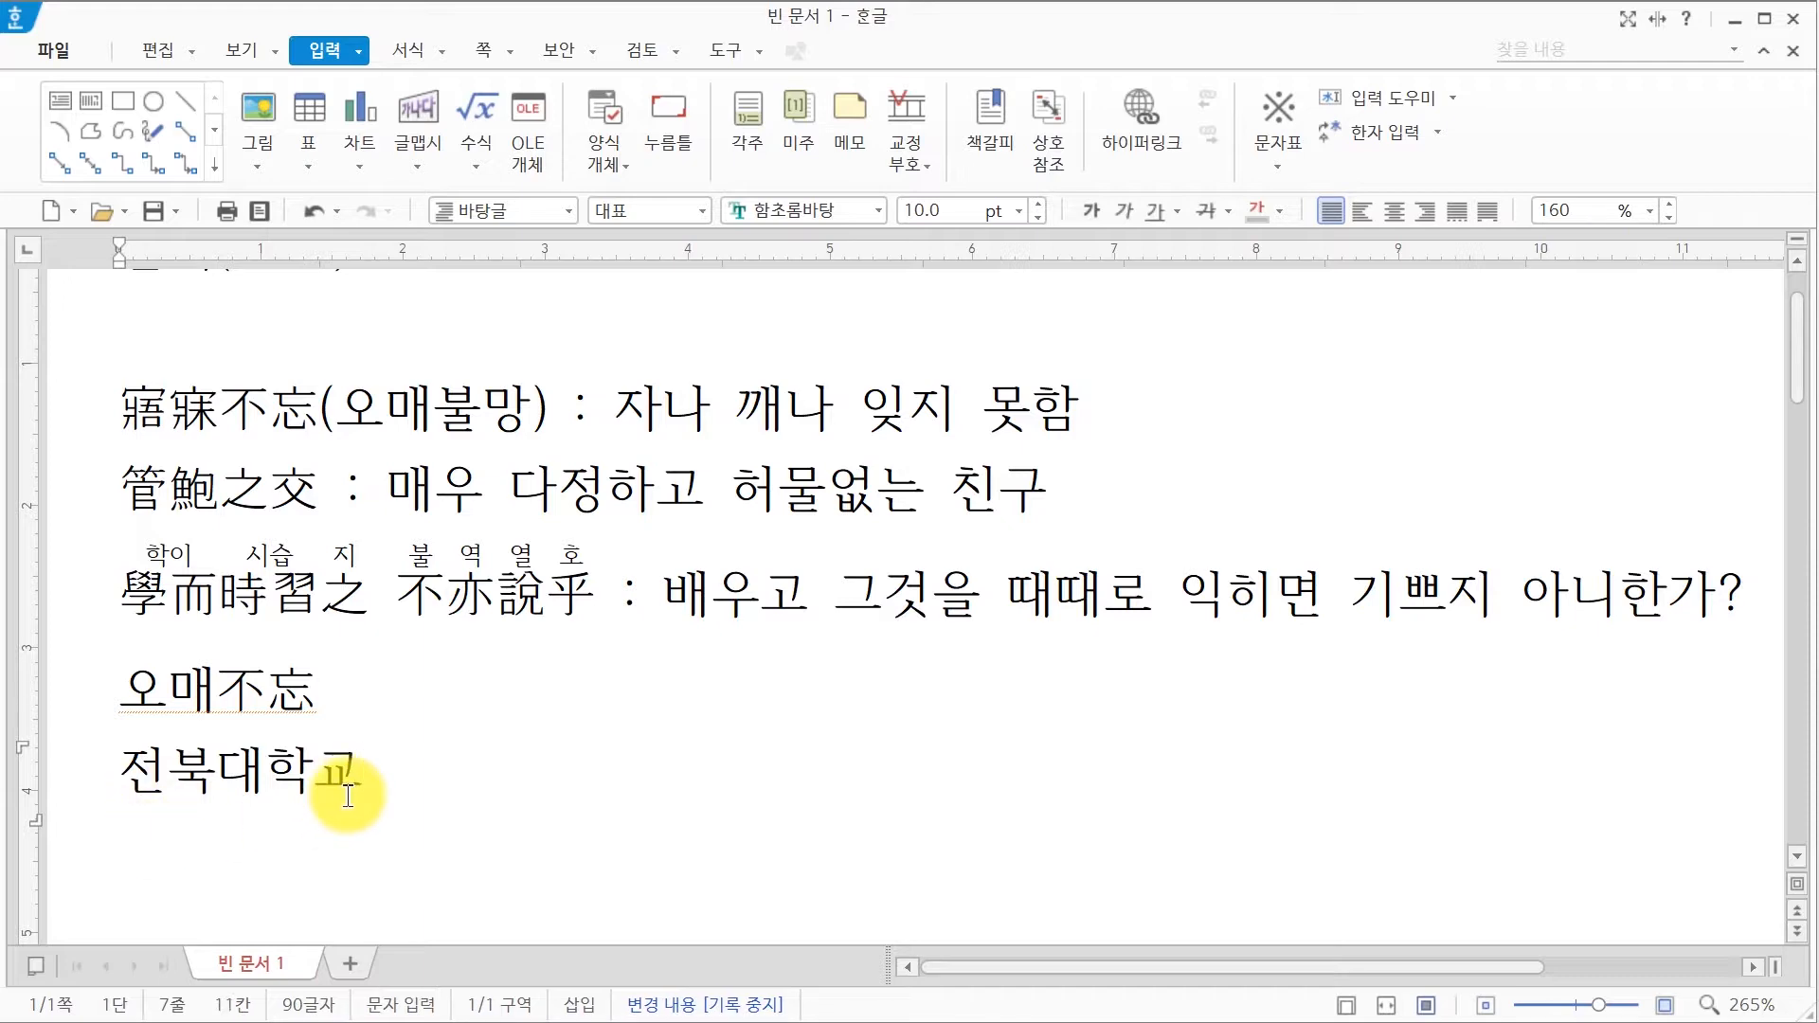
{"action": "key", "text": "F9"}
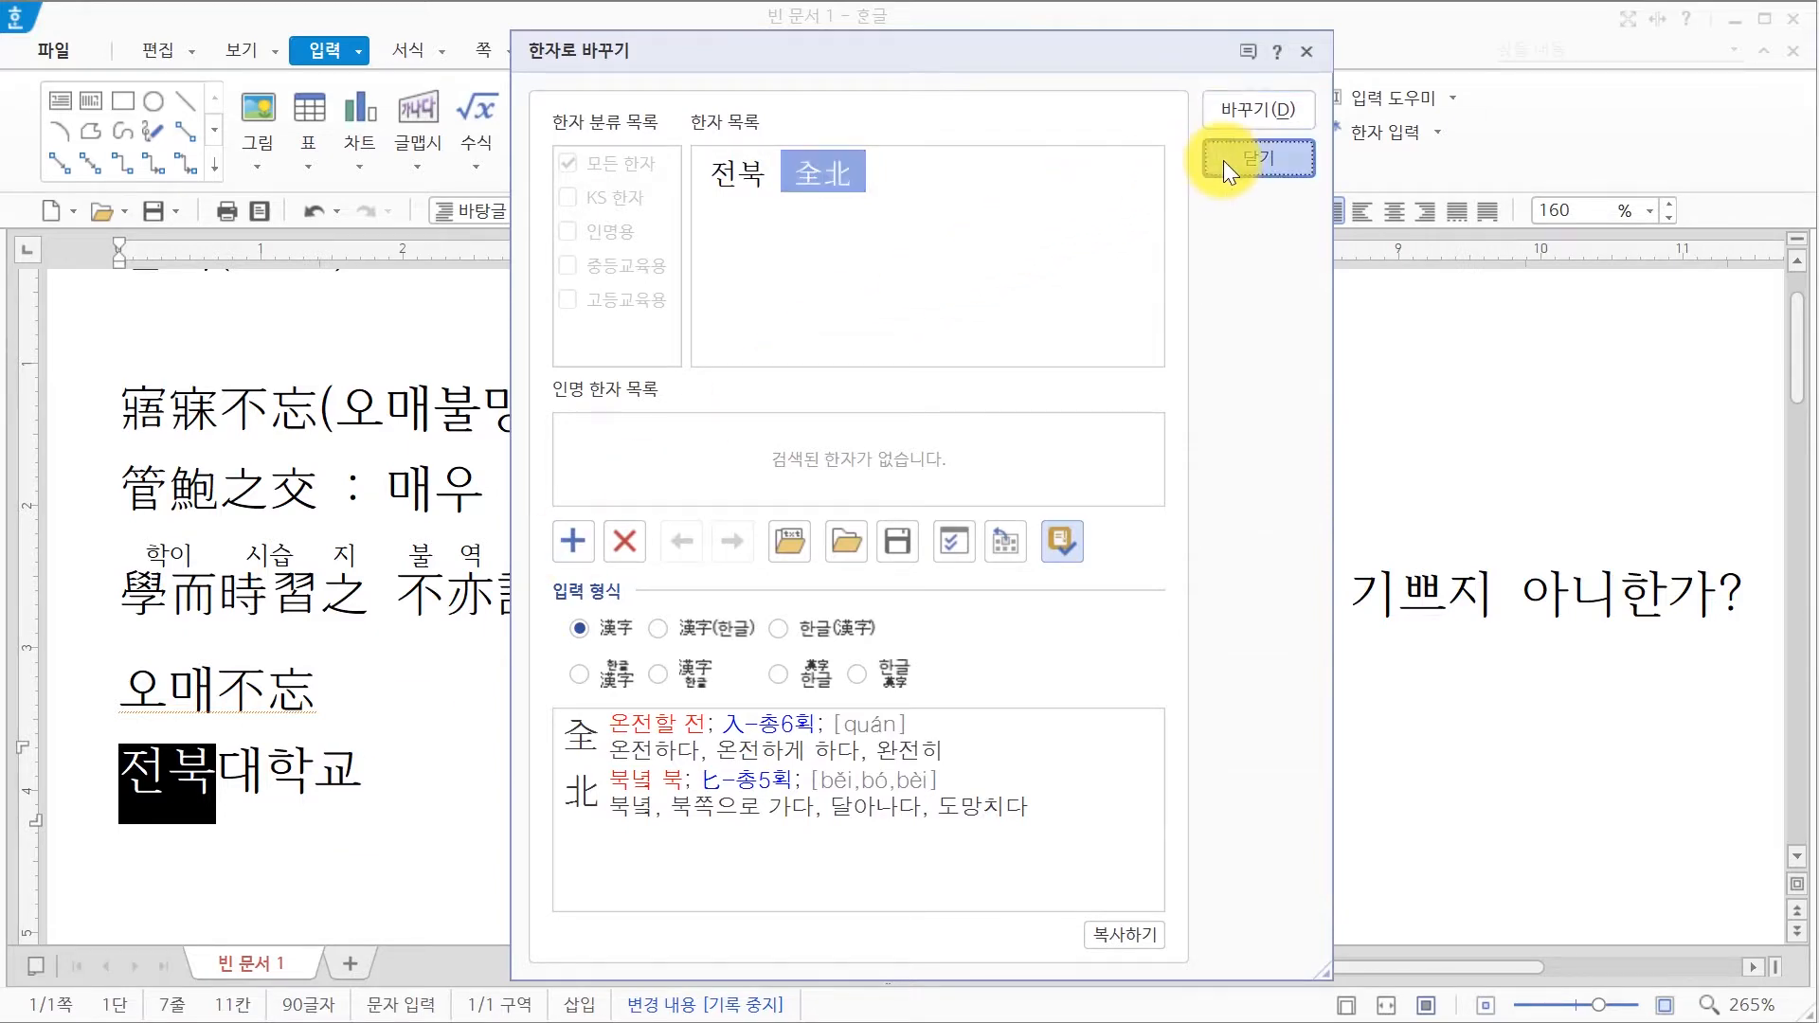
{"action": "left_click", "coordinate": [1224, 161]}
{"action": "left_click", "coordinate": [375, 764]}
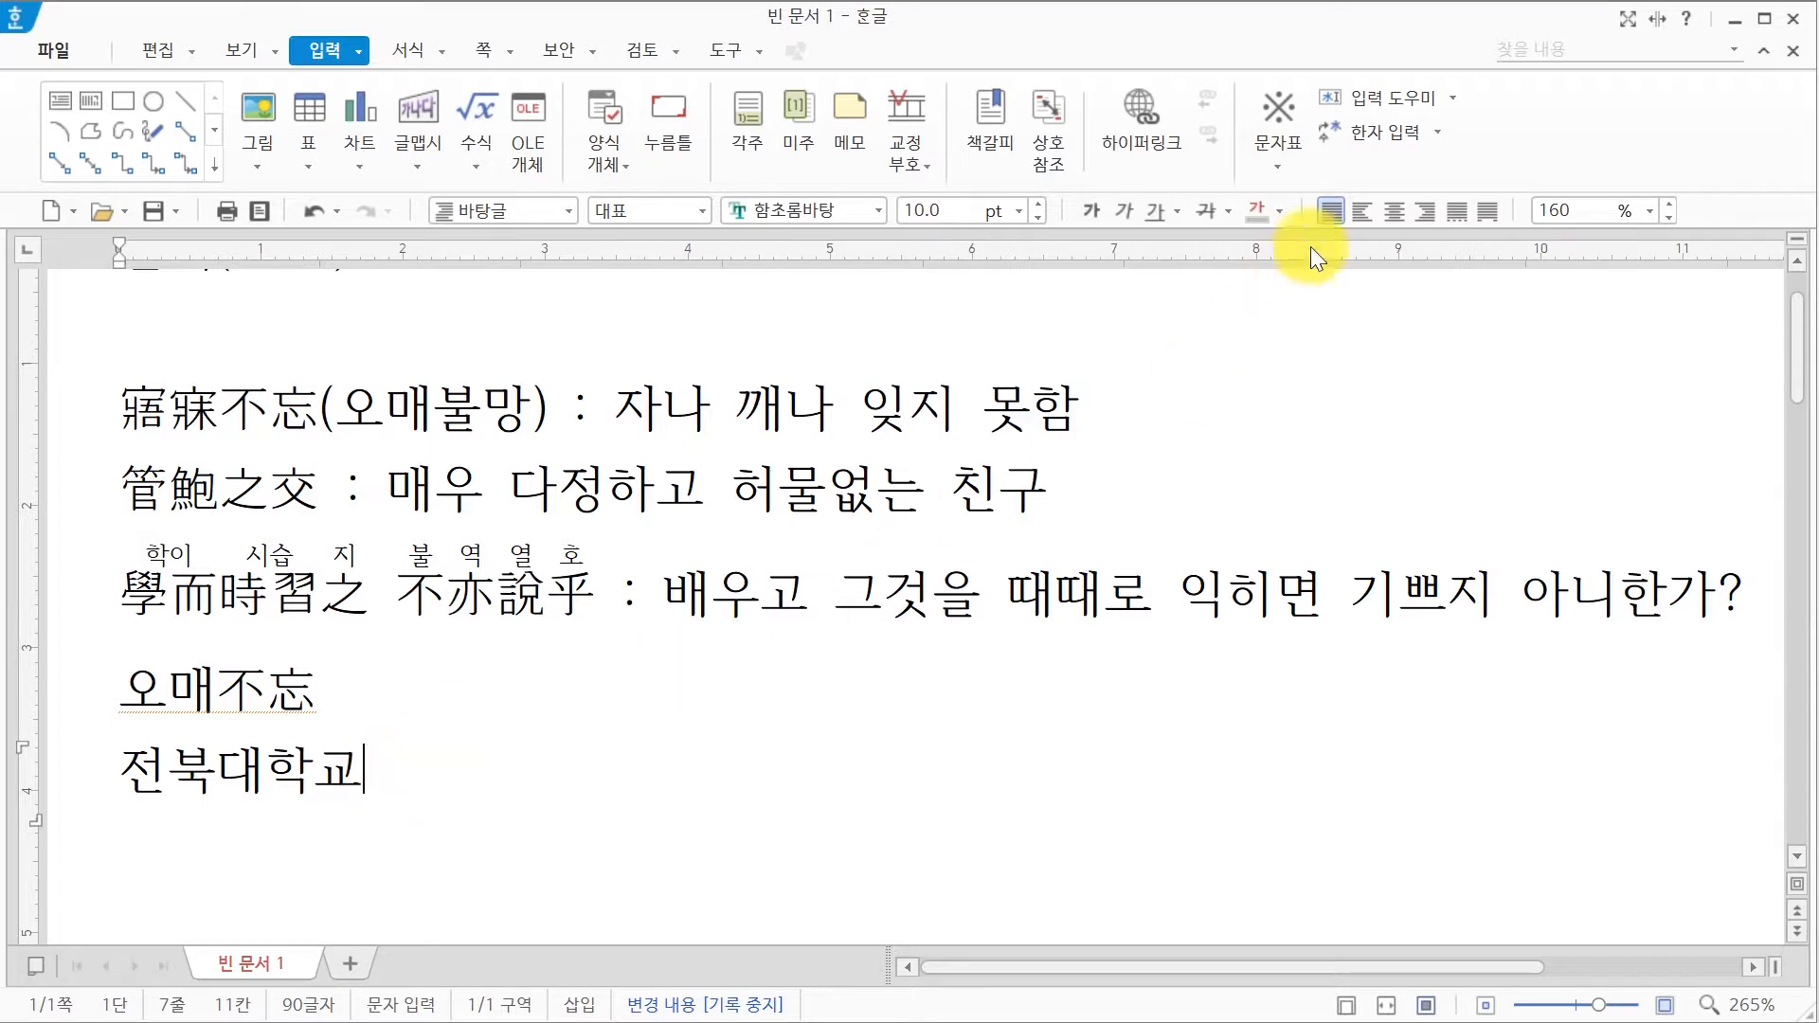
Step: Register 전북대학교 as the Hanja word 全北大學校 using continuous conversion with registered words
{"action": "left_click", "coordinate": [1436, 142]}
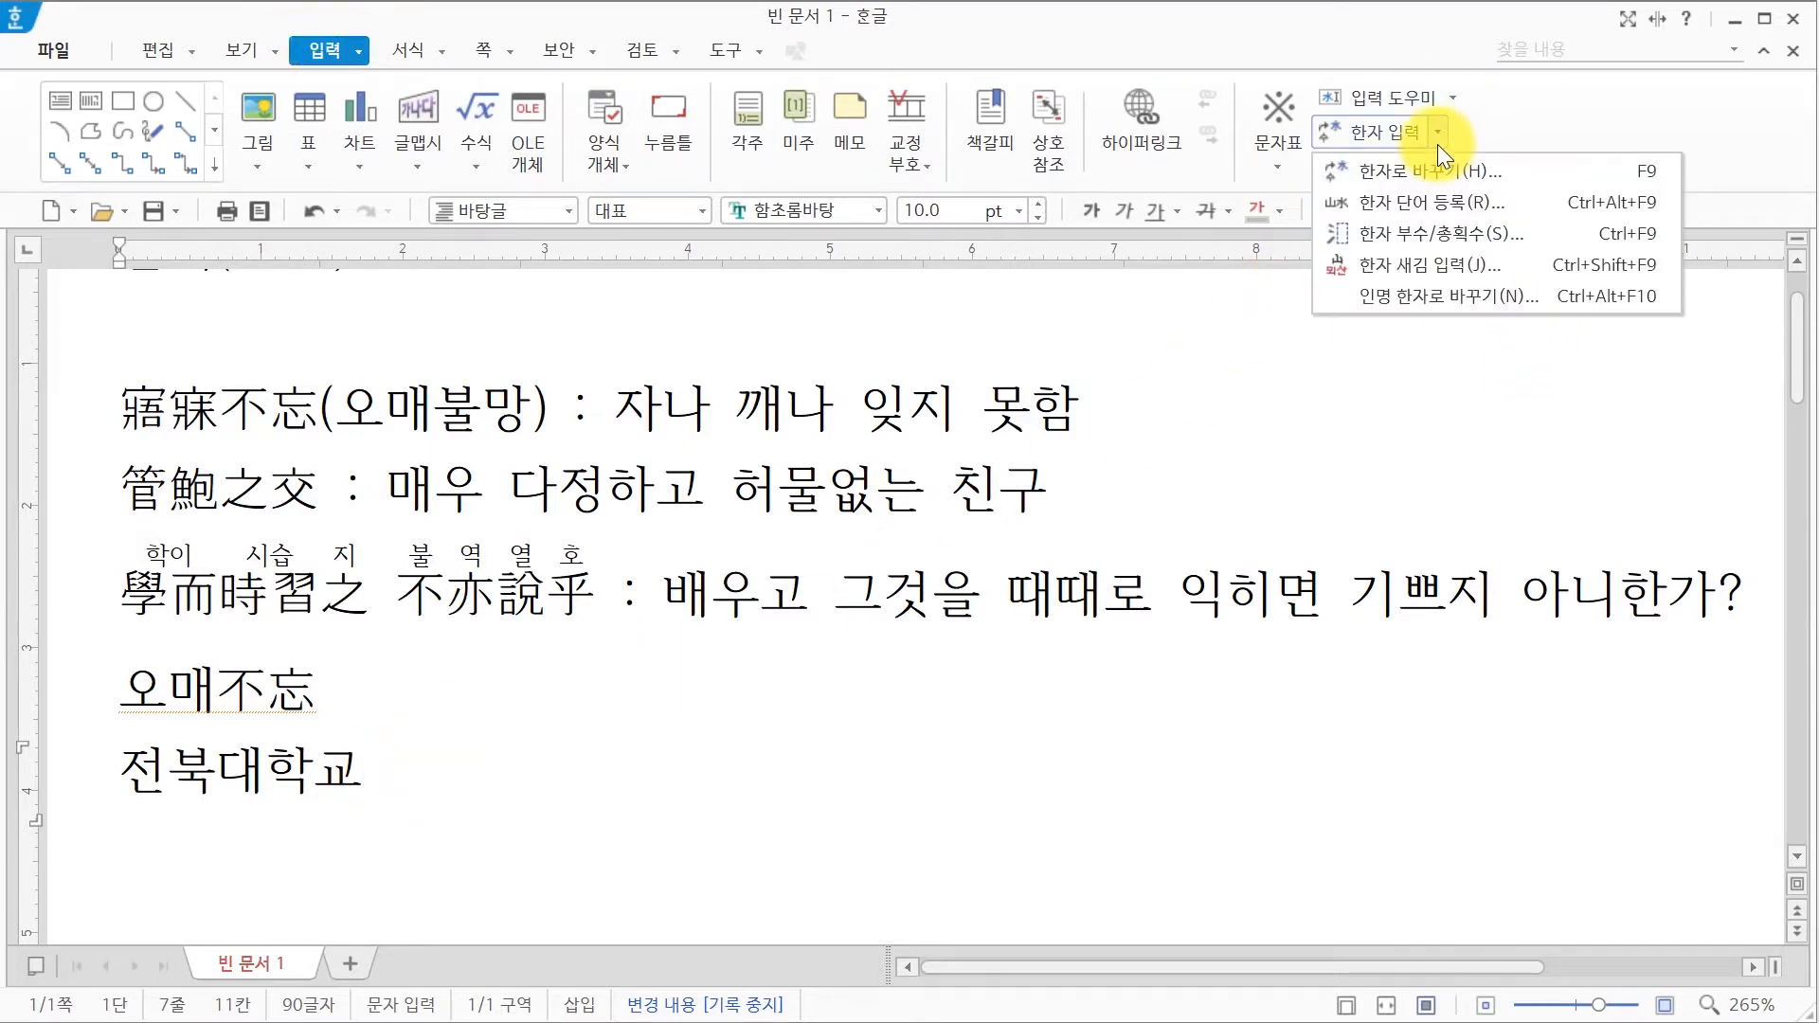
{"action": "left_click", "coordinate": [1436, 203]}
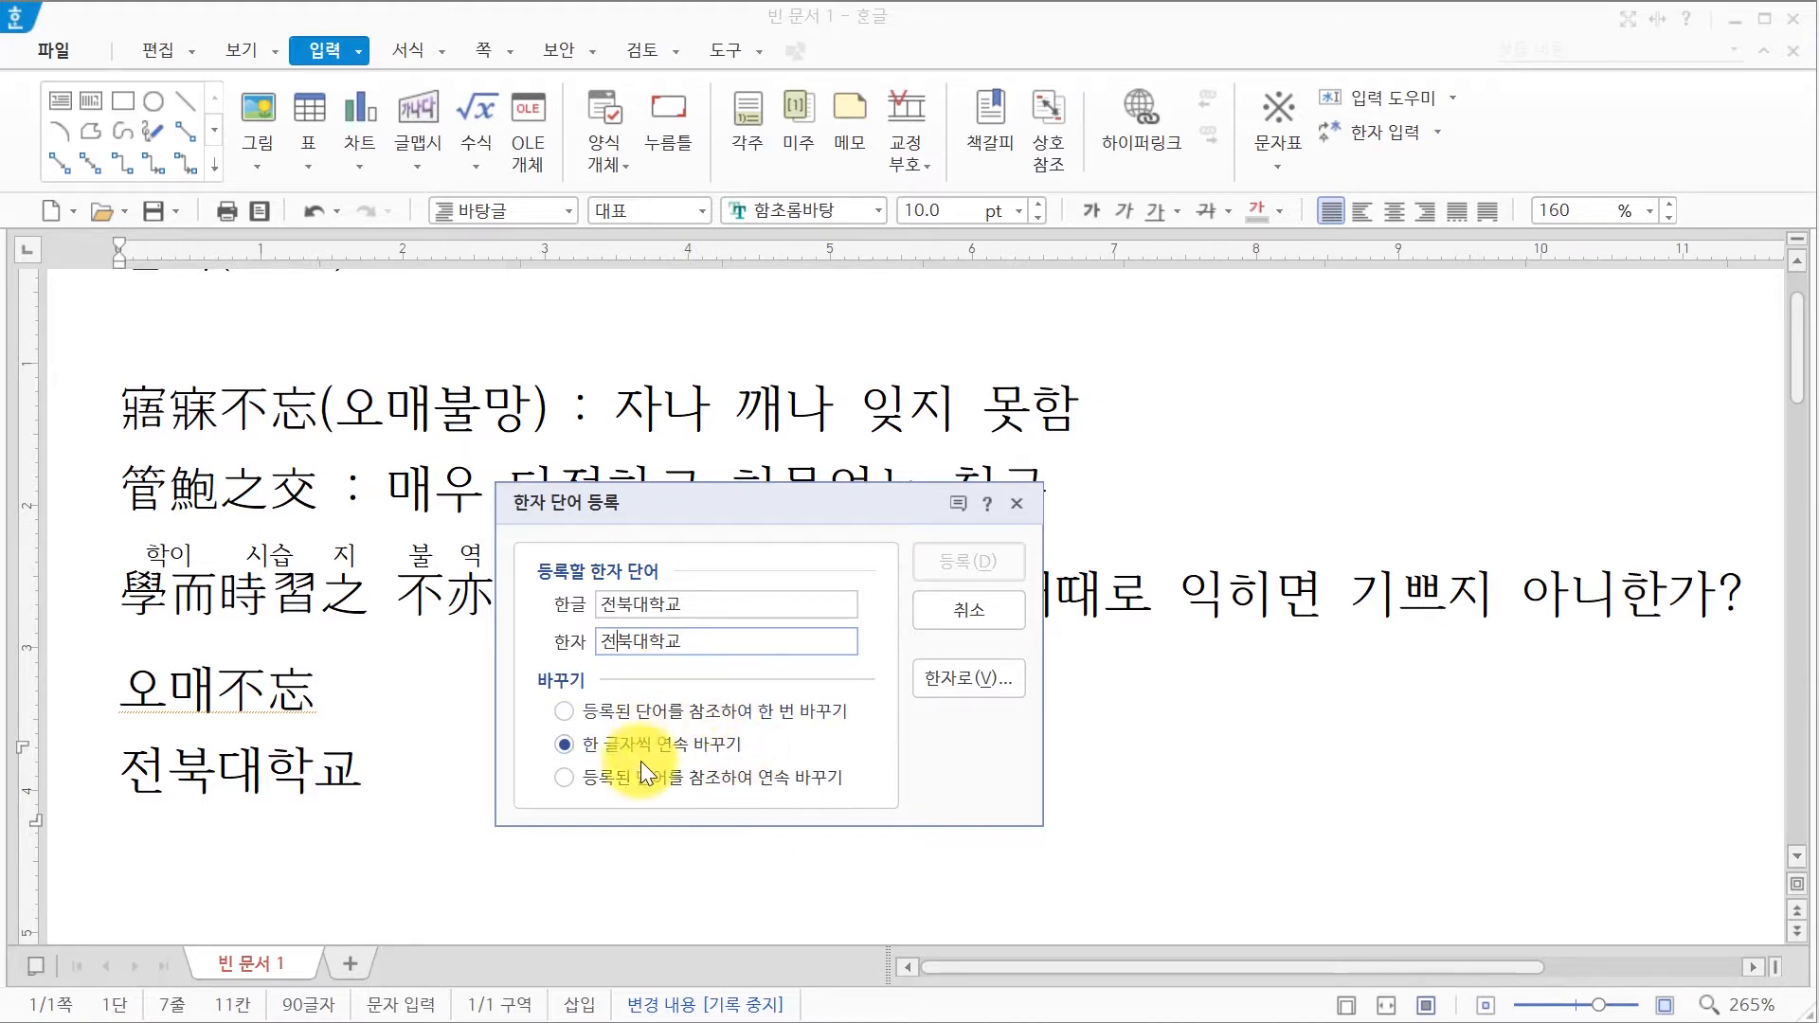
{"action": "left_click", "coordinate": [625, 785]}
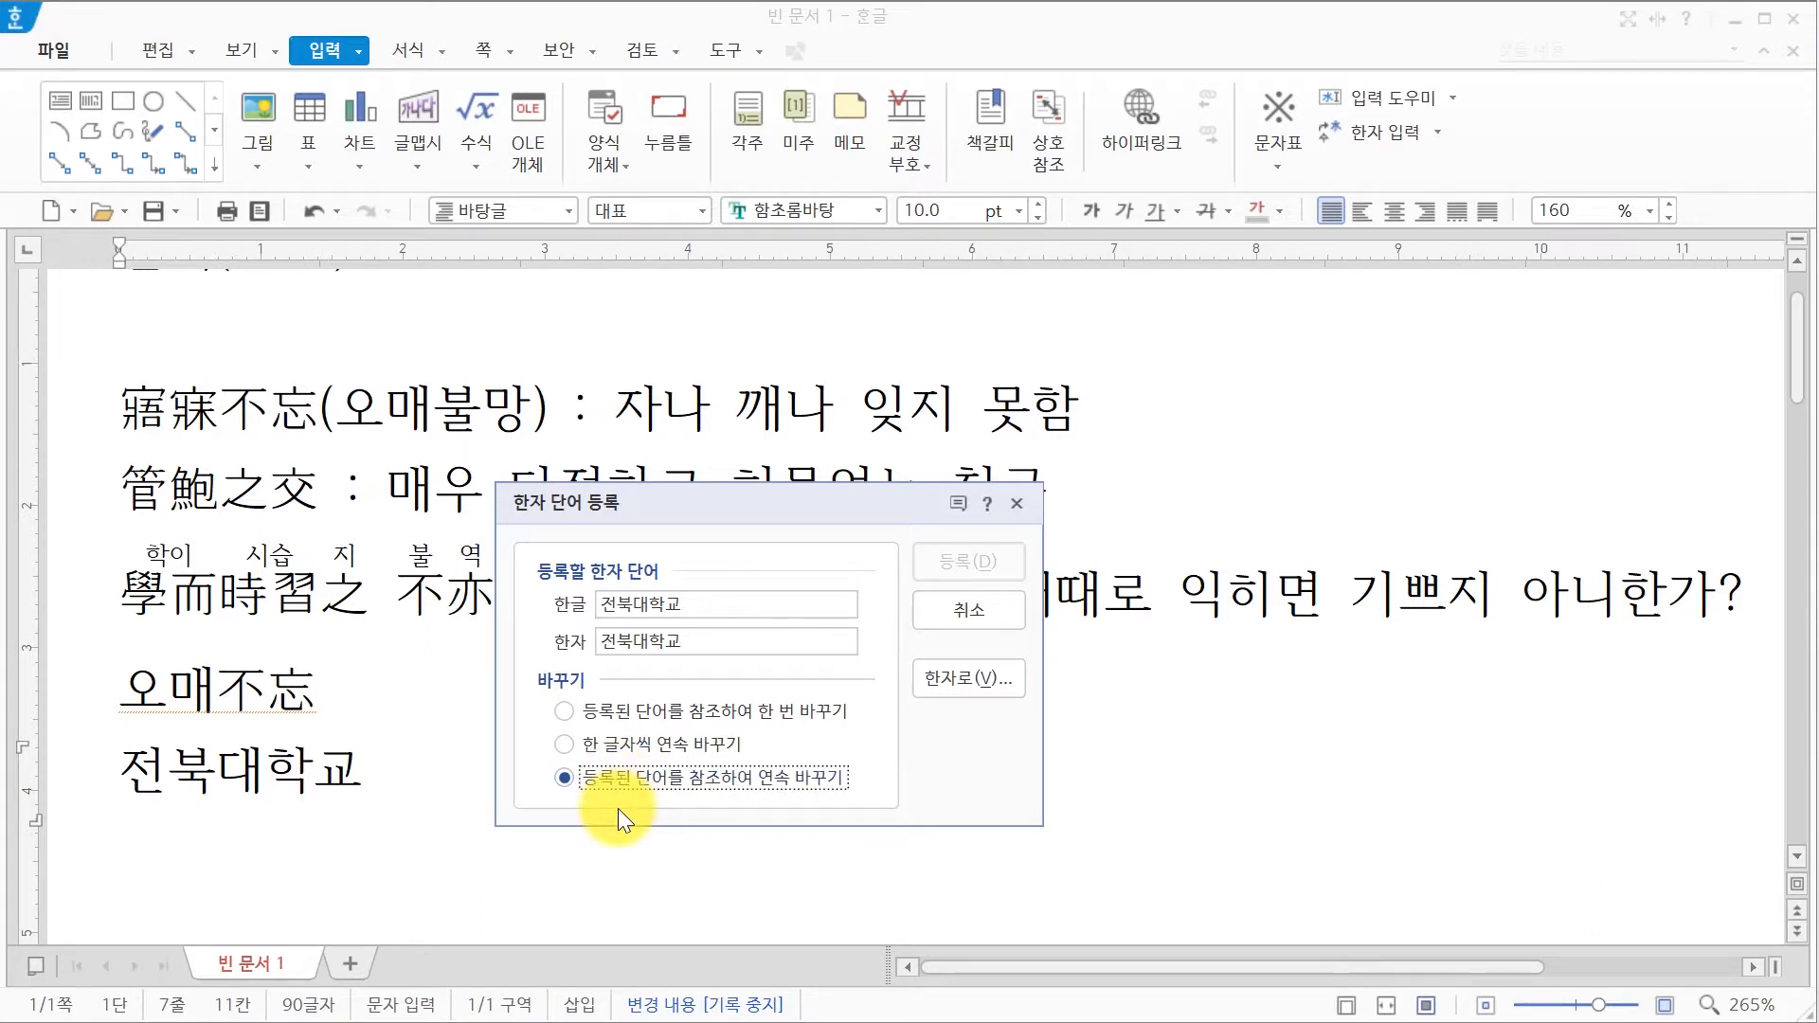
{"action": "left_click", "coordinate": [689, 640]}
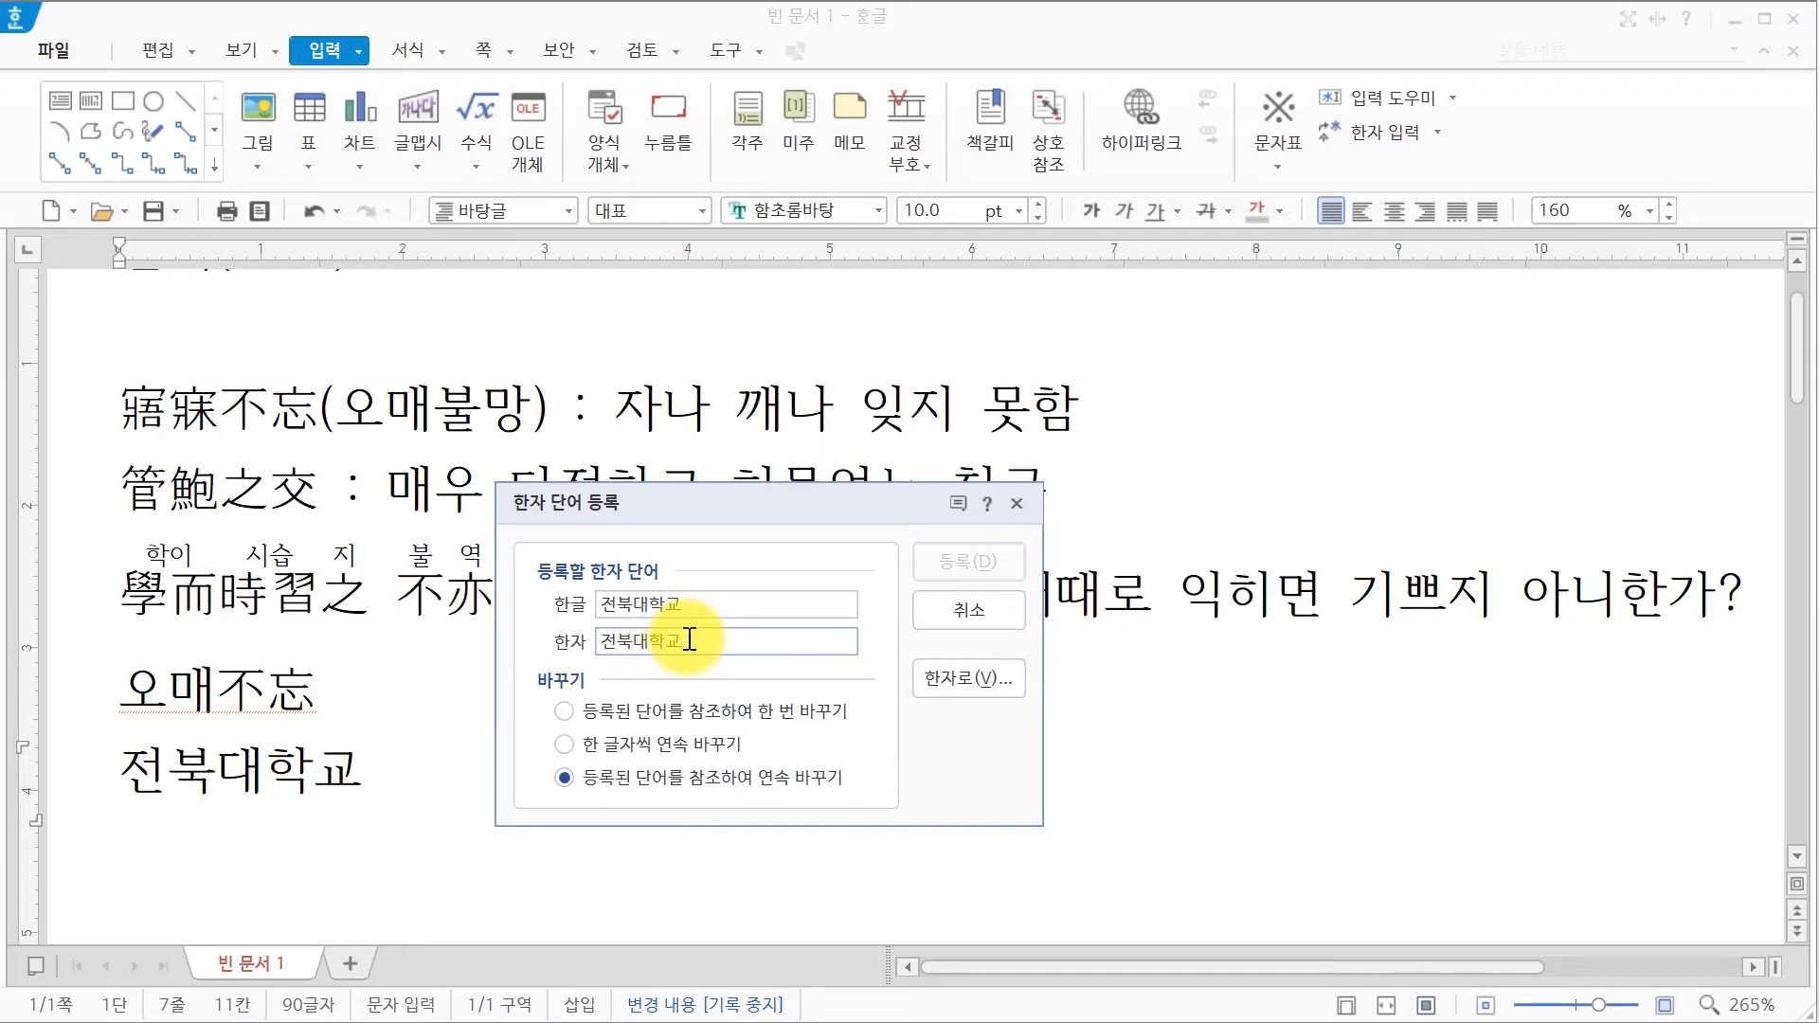
{"action": "left_click", "coordinate": [991, 688]}
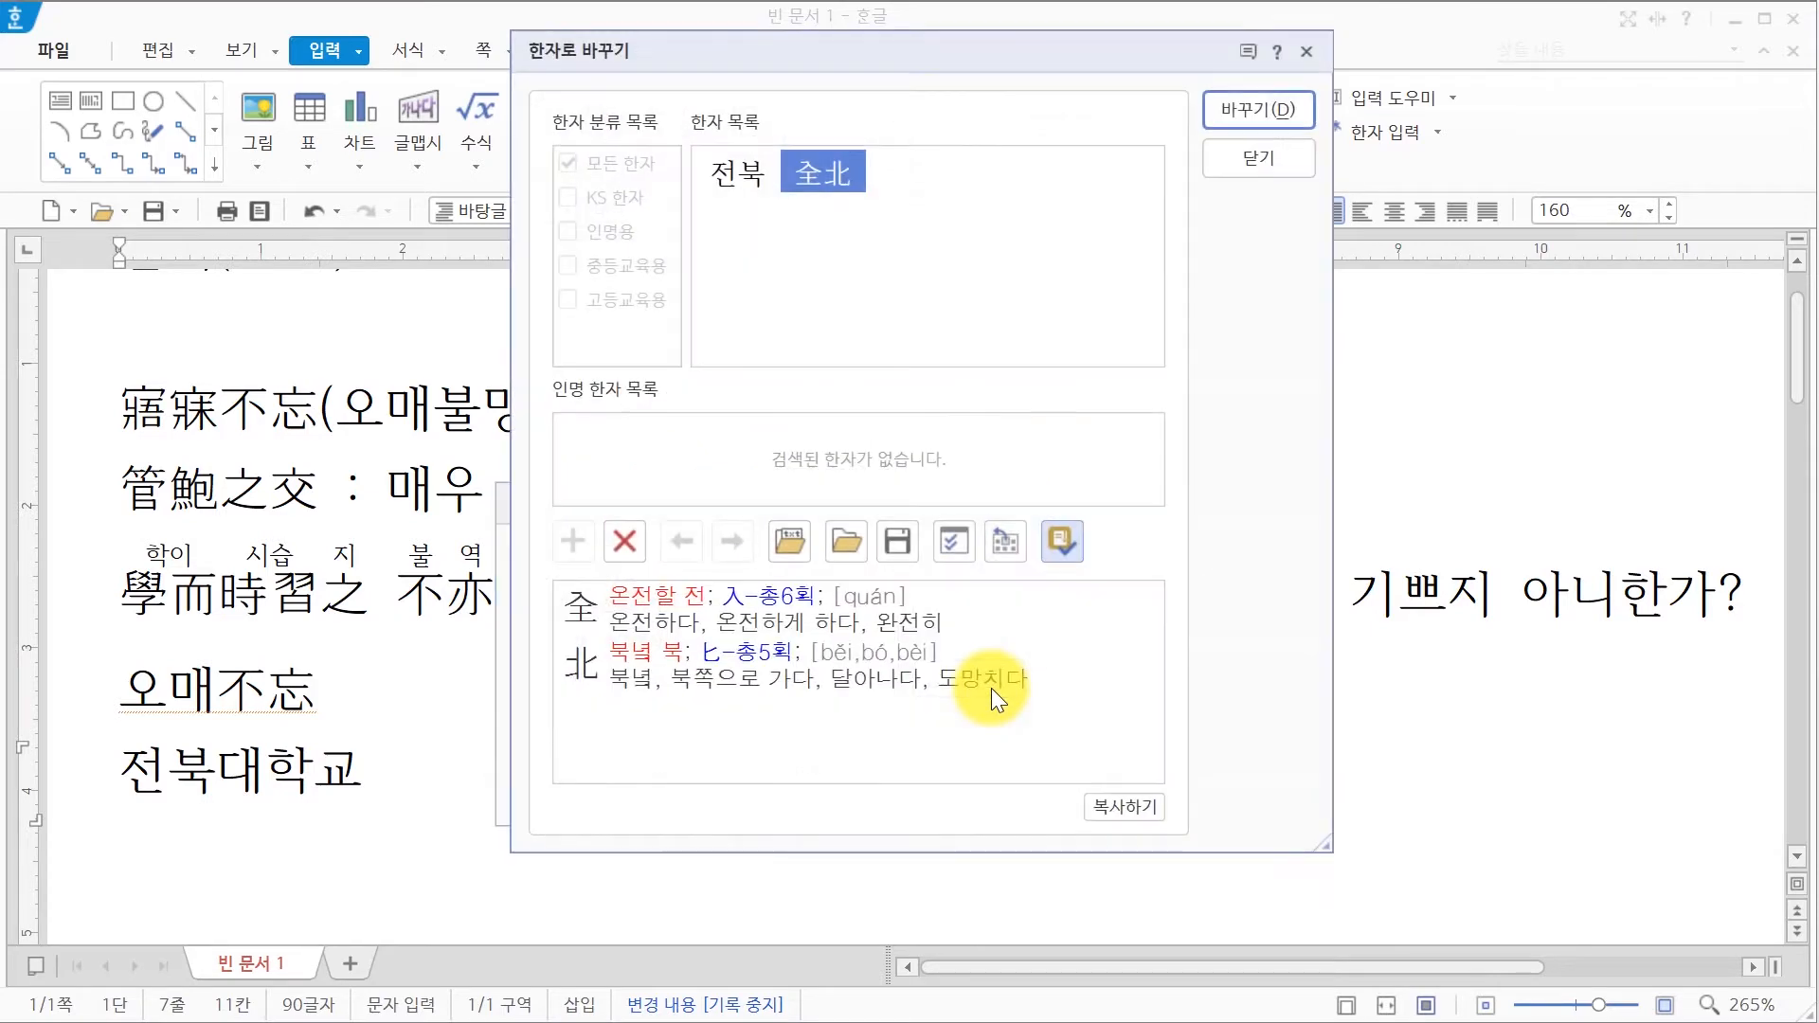
{"action": "left_click", "coordinate": [1275, 115]}
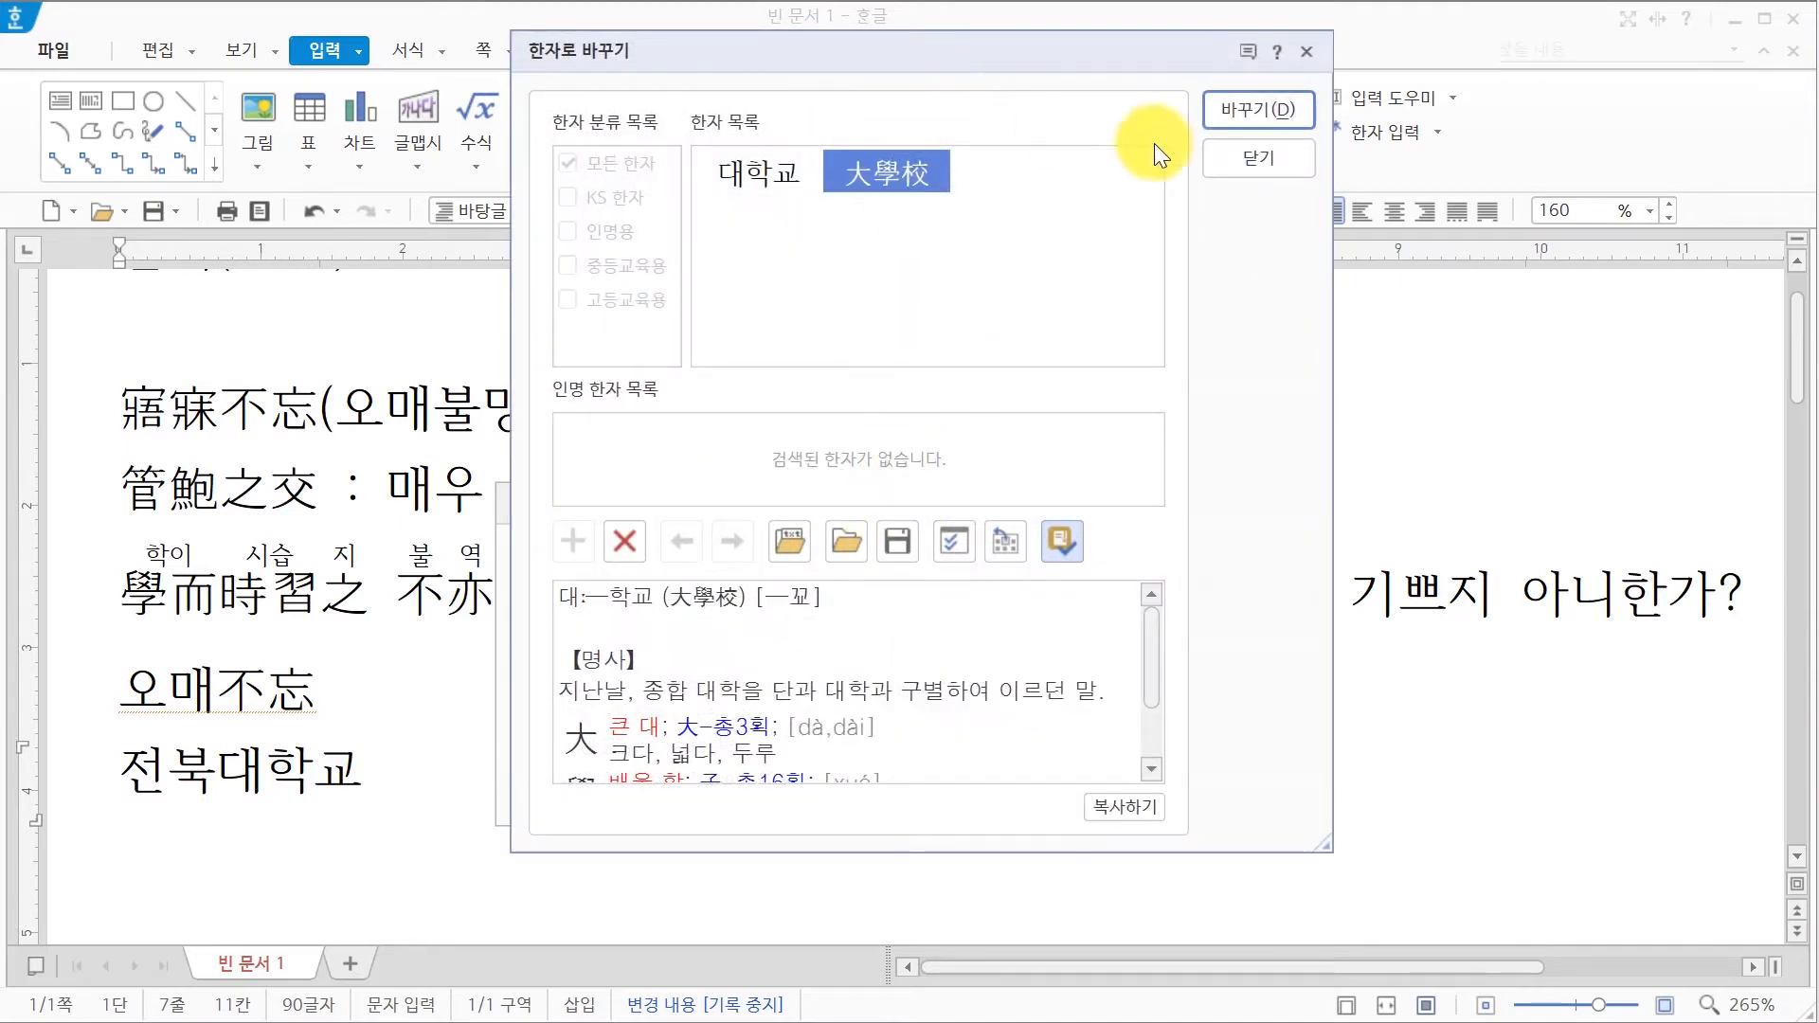
{"action": "left_click", "coordinate": [1238, 120]}
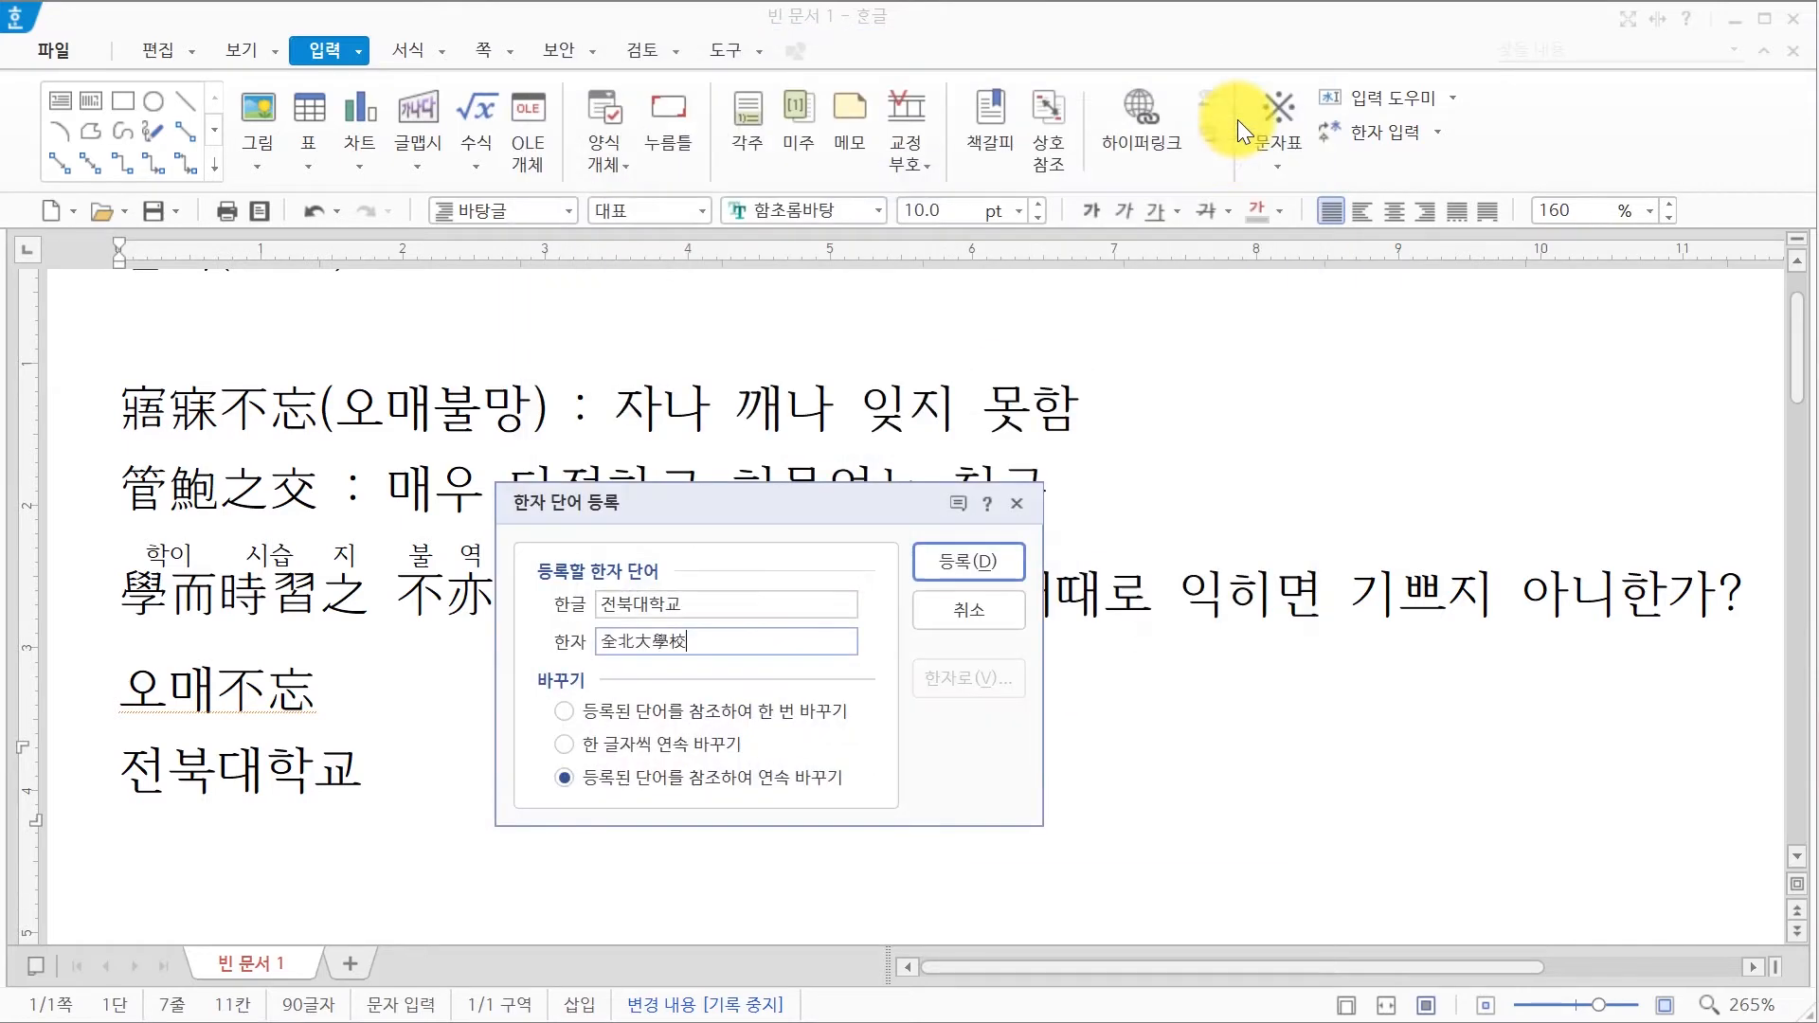
{"action": "left_click", "coordinate": [964, 559]}
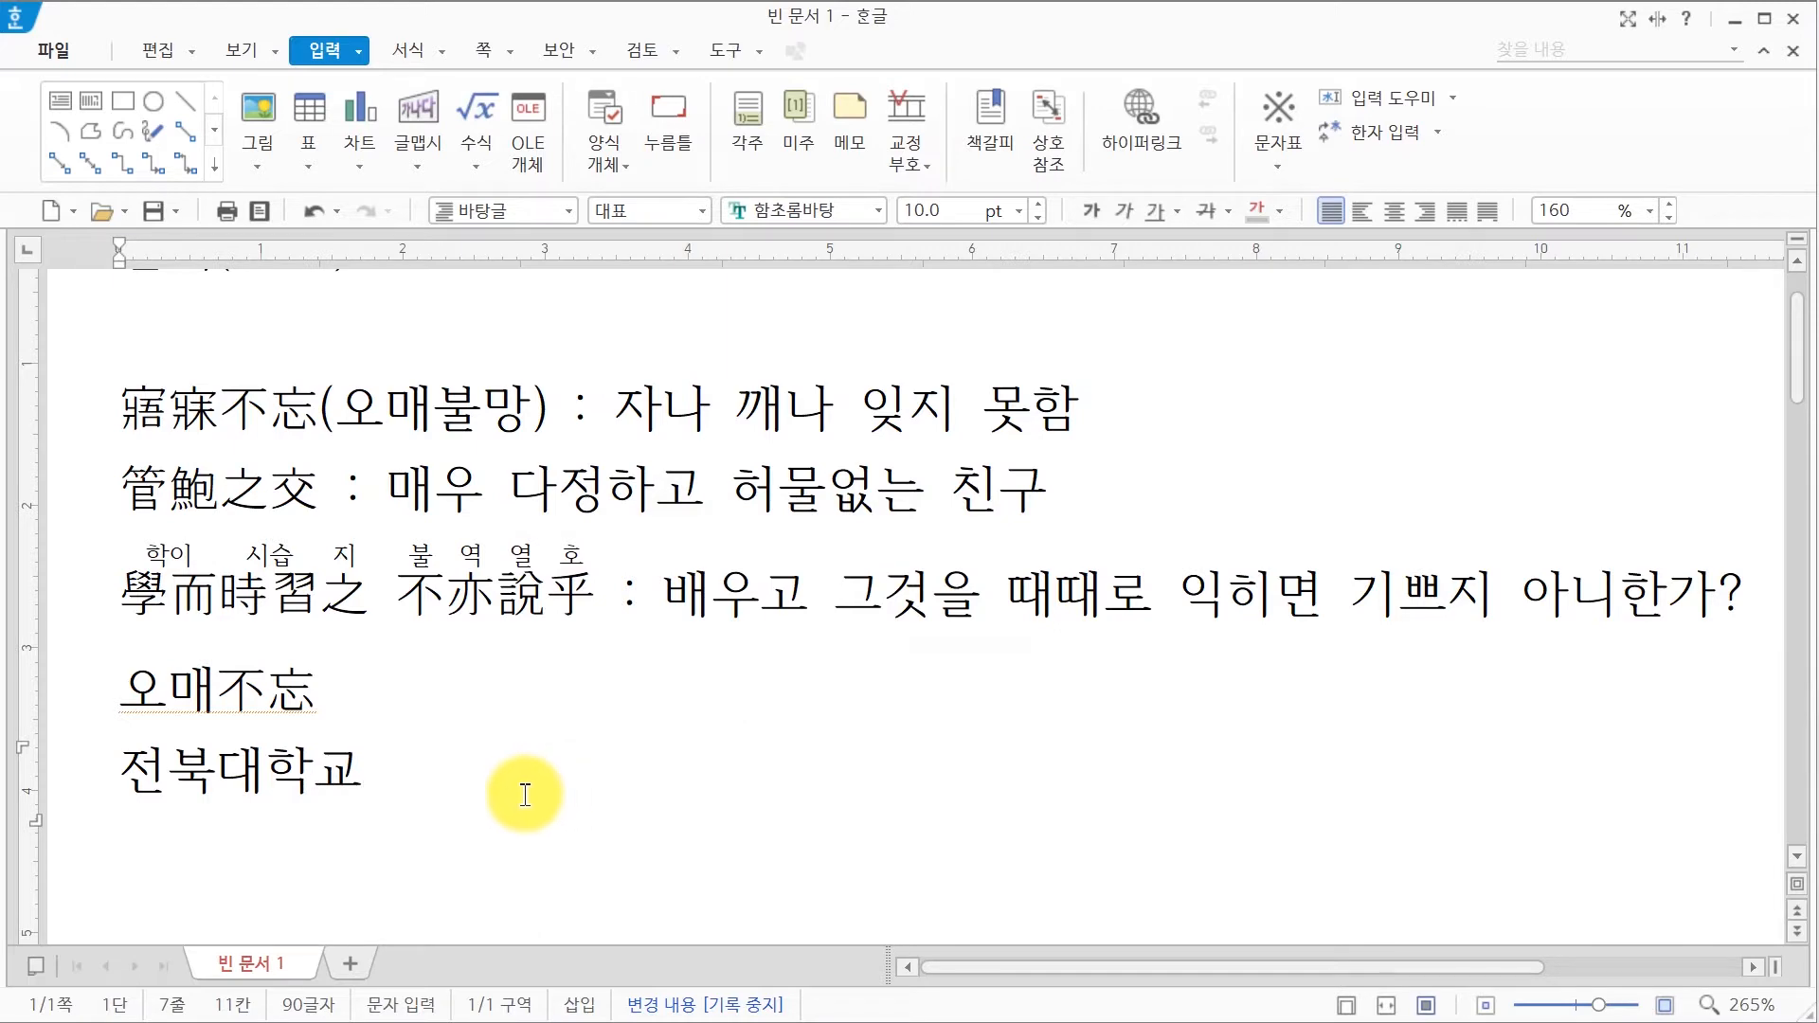
Step: Replace 전북대학교 with the registered Hanja 全北大學校 and begin a new line
{"action": "key", "text": "F9"}
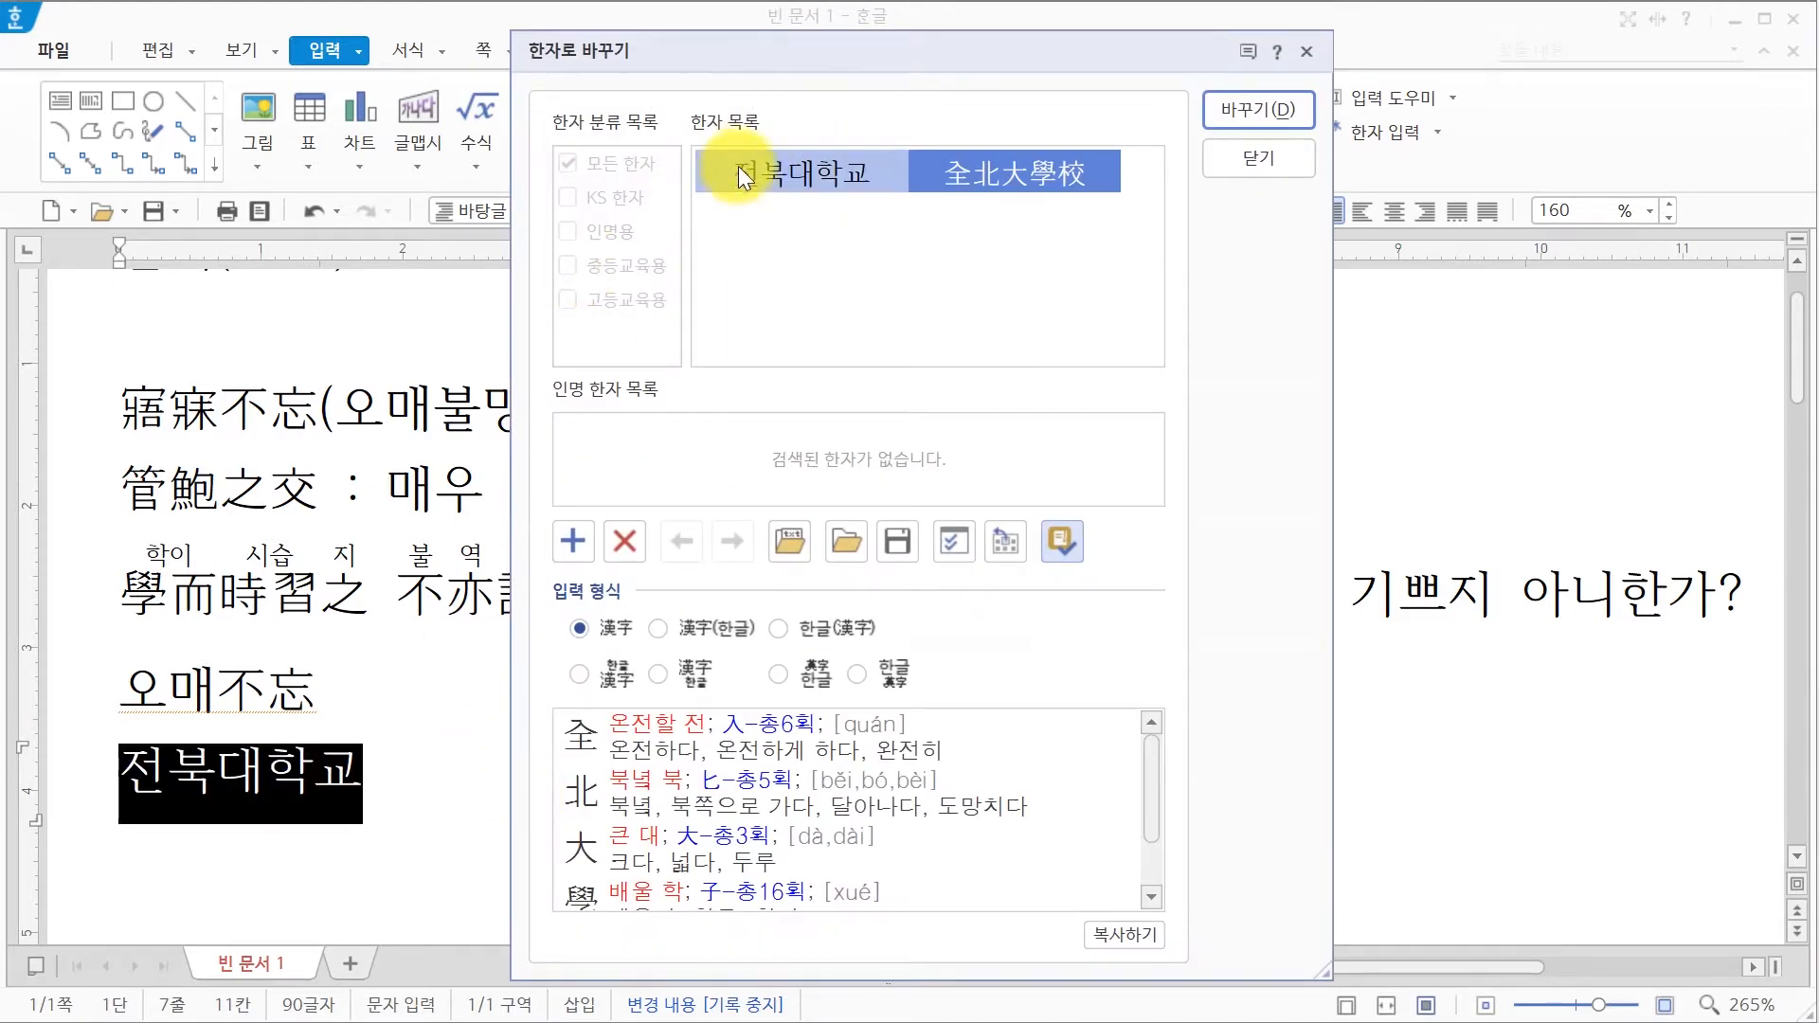
{"action": "mouse_move", "coordinate": [930, 166]}
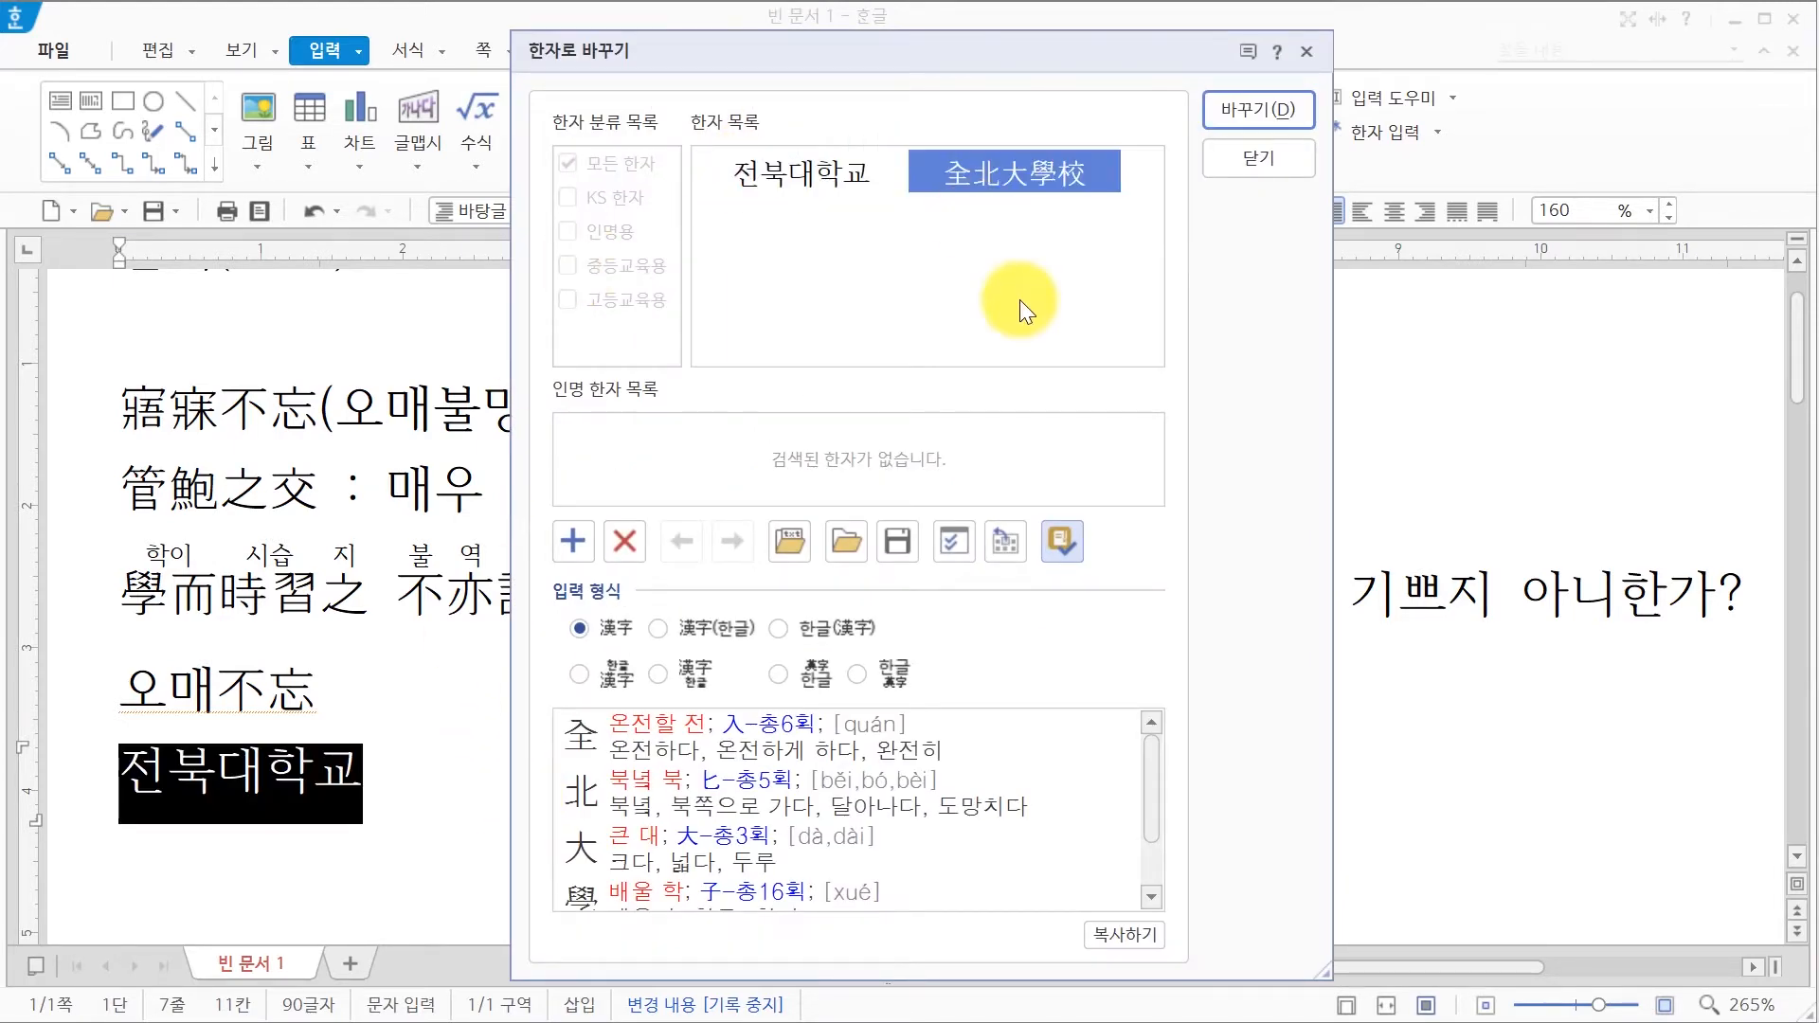
{"action": "left_click", "coordinate": [1268, 97]}
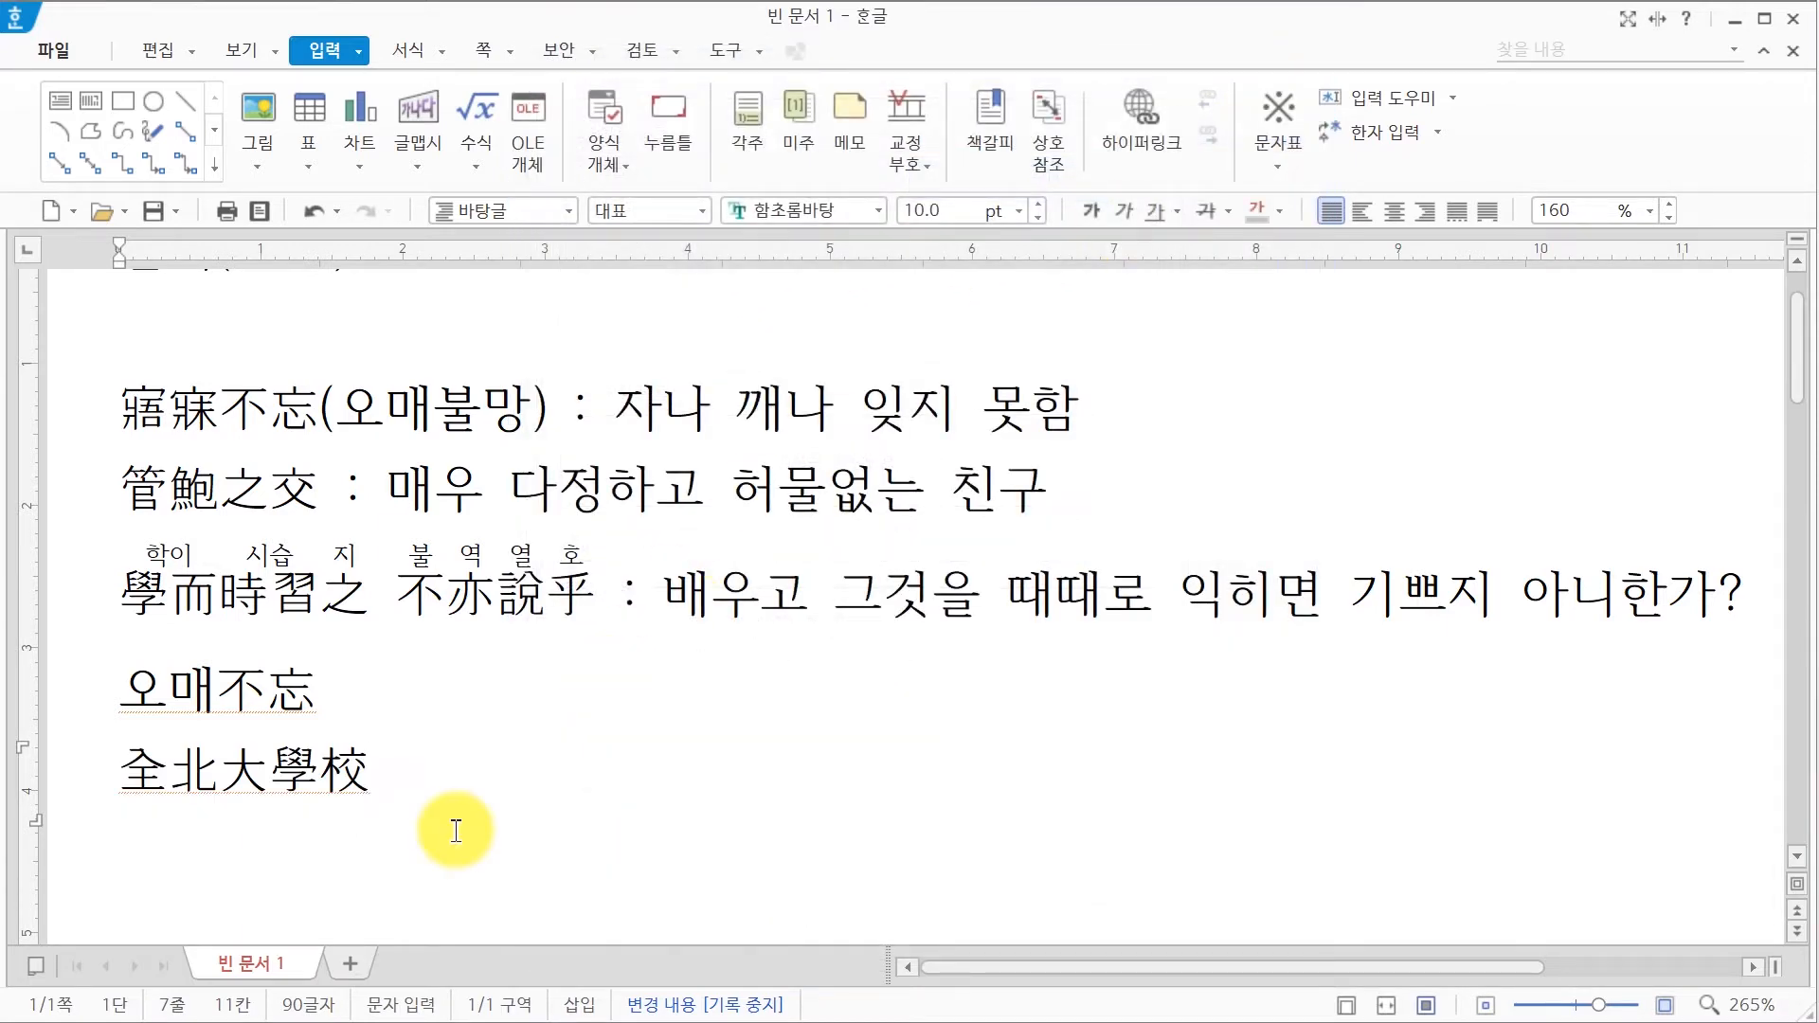
{"action": "key", "text": "Return"}
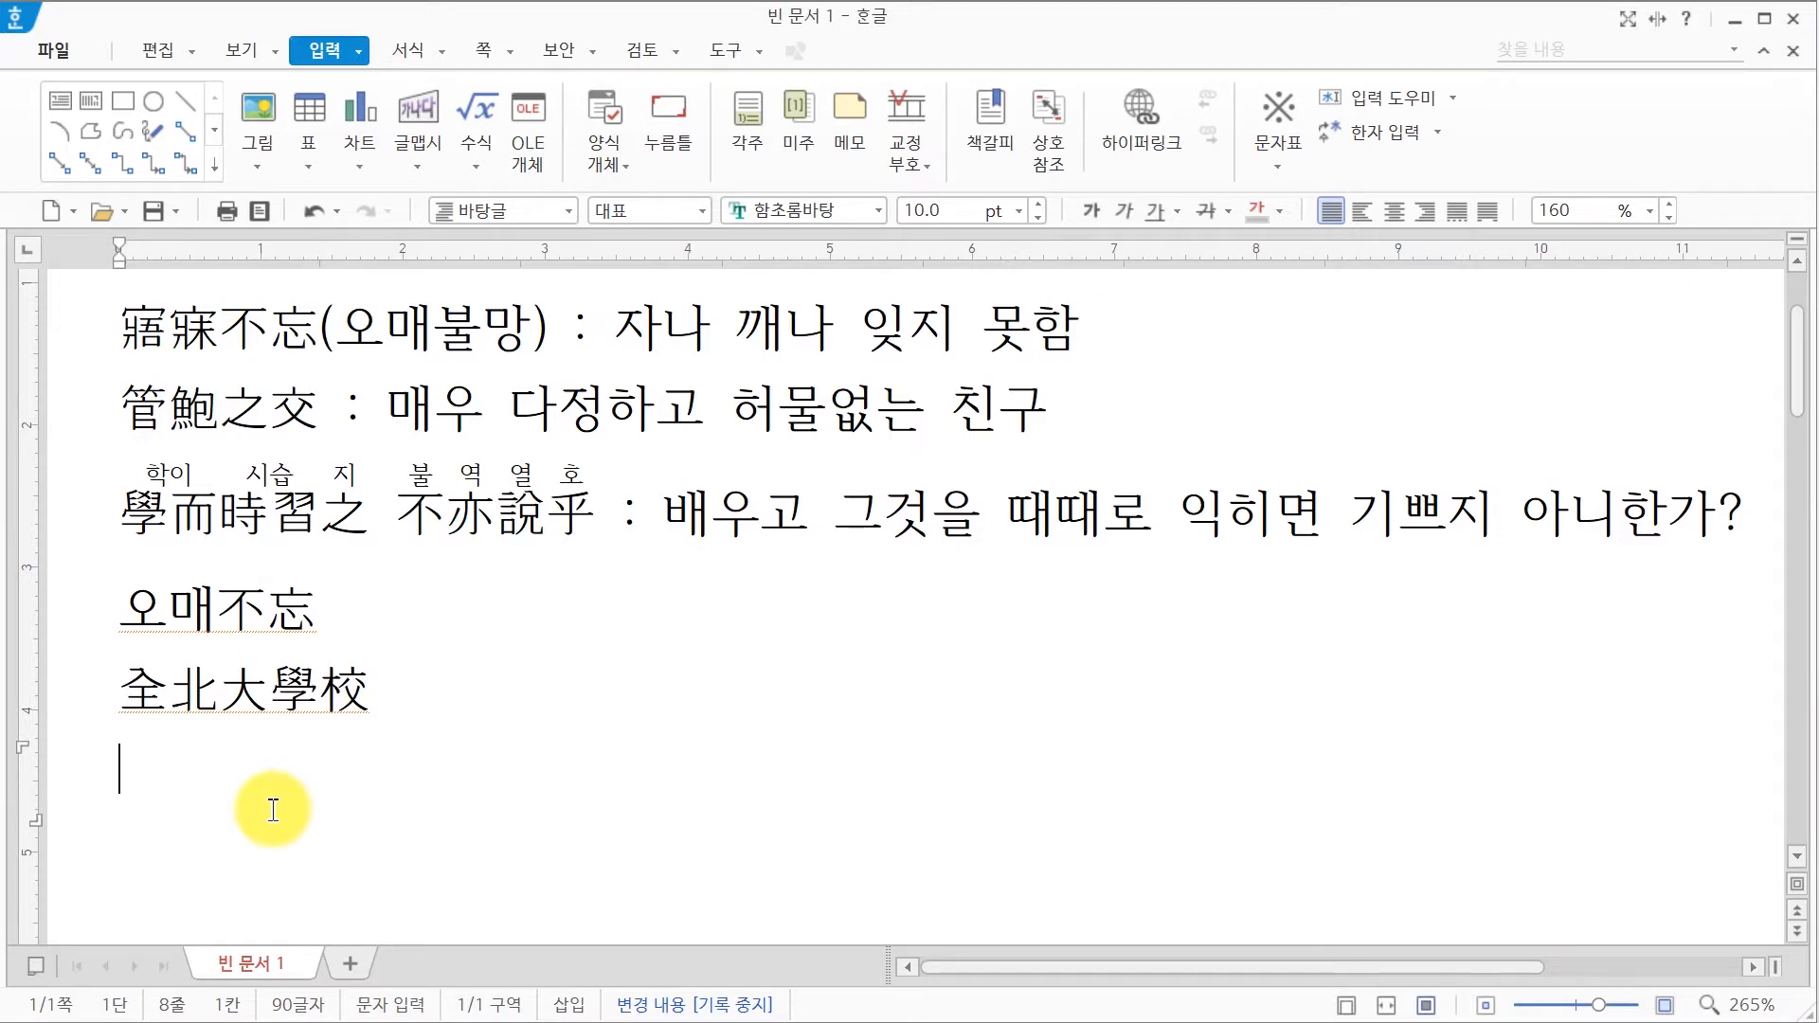
Step: Start a new Hanja word registration and enter the person's name as the word
{"action": "scroll", "coordinate": [284, 796], "scroll_direction": "up", "scroll_amount": 1}
{"action": "scroll", "coordinate": [268, 800], "scroll_direction": "down", "scroll_amount": 1}
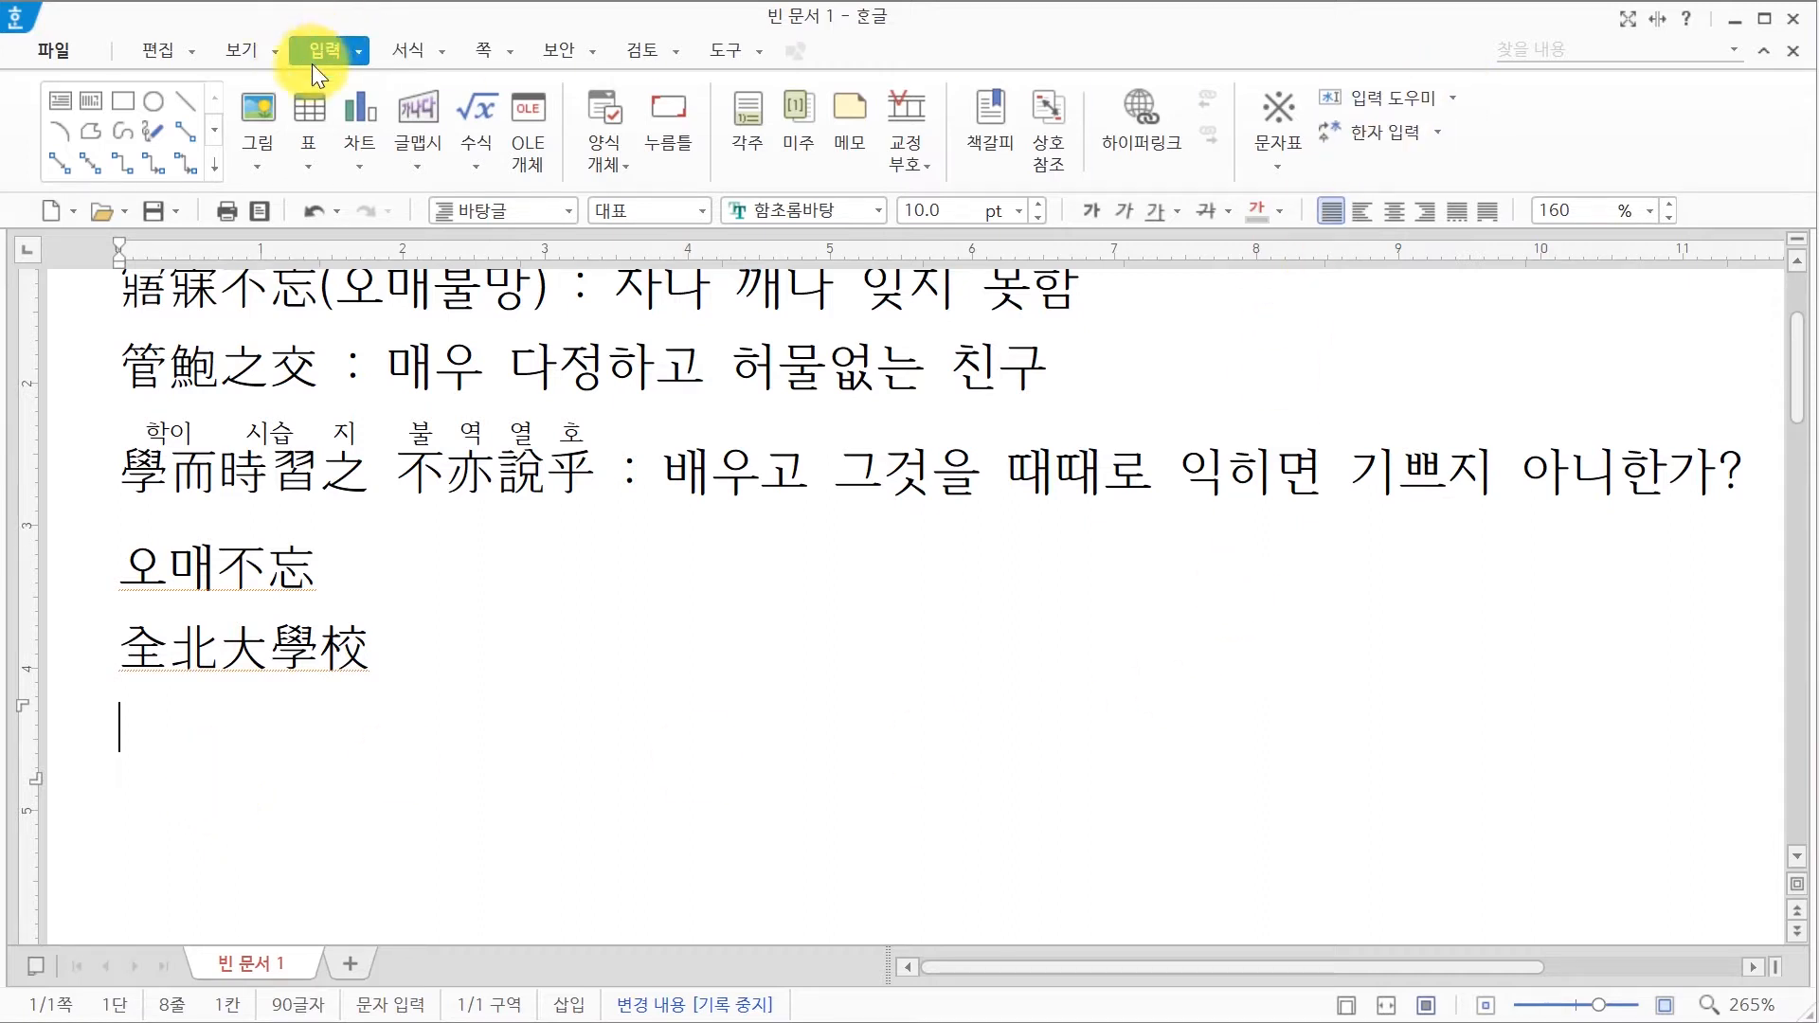
{"action": "left_click", "coordinate": [1438, 134]}
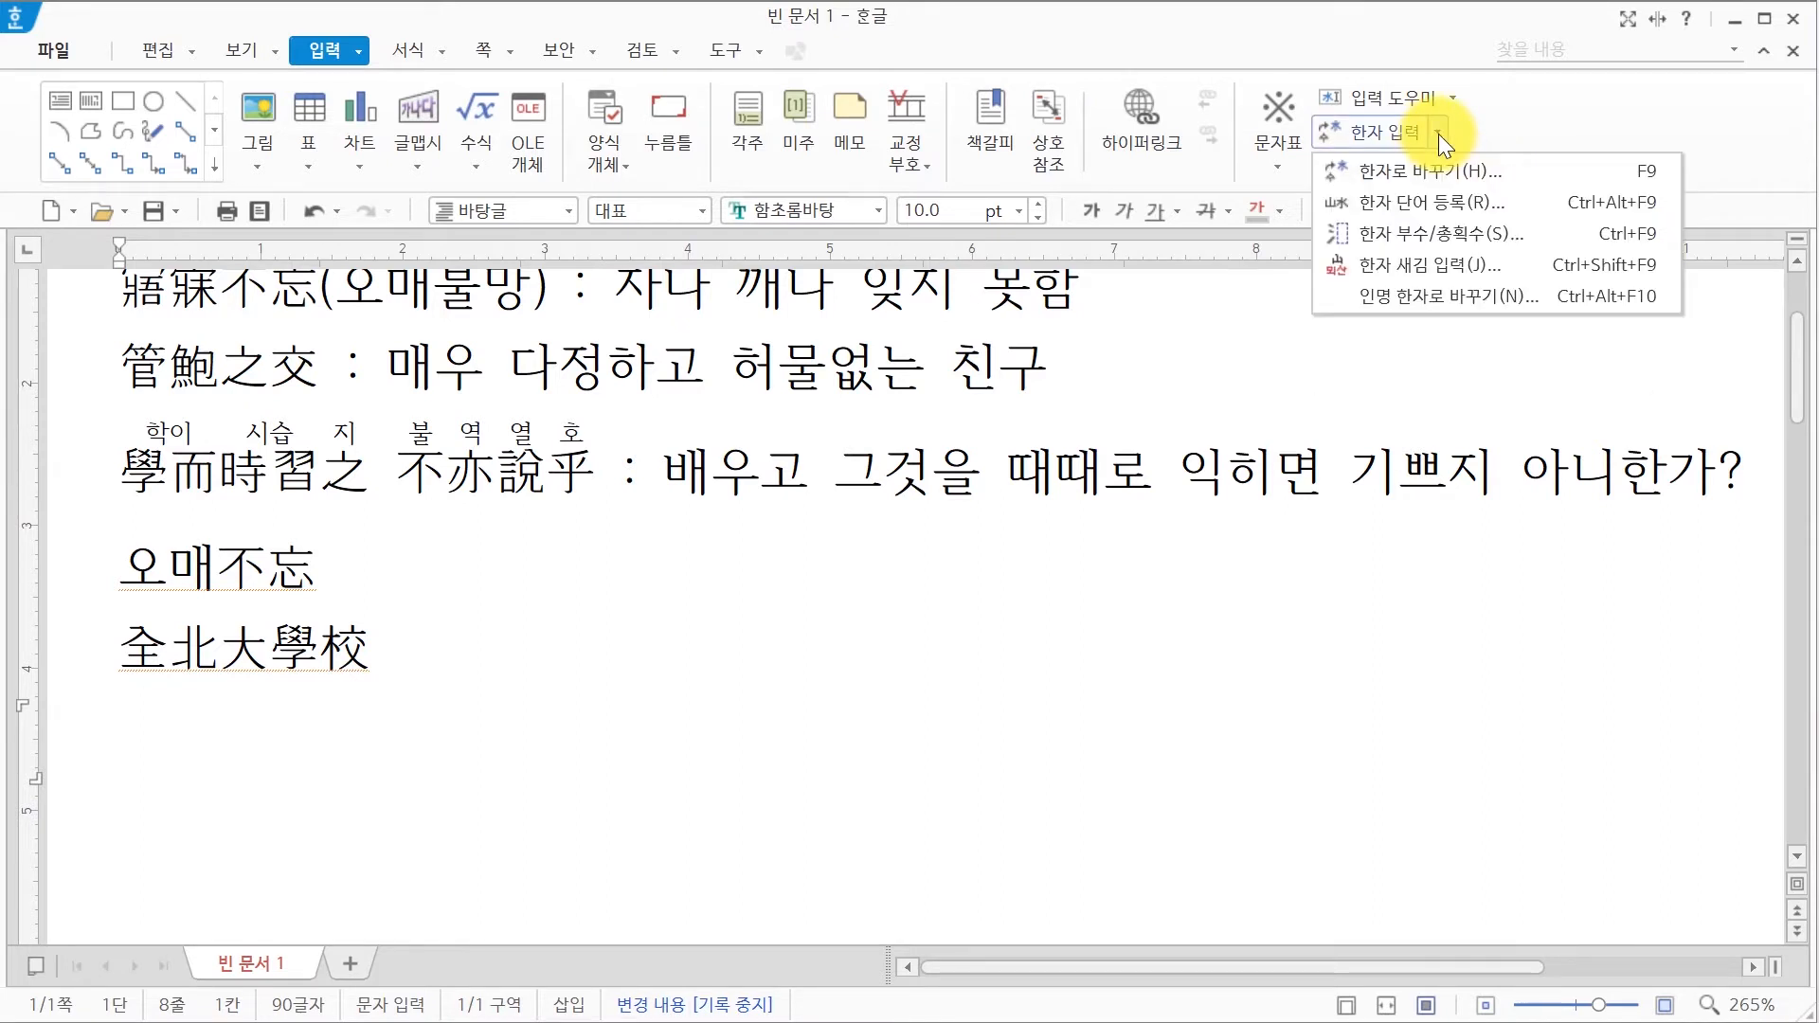
{"action": "left_click", "coordinate": [1419, 206]}
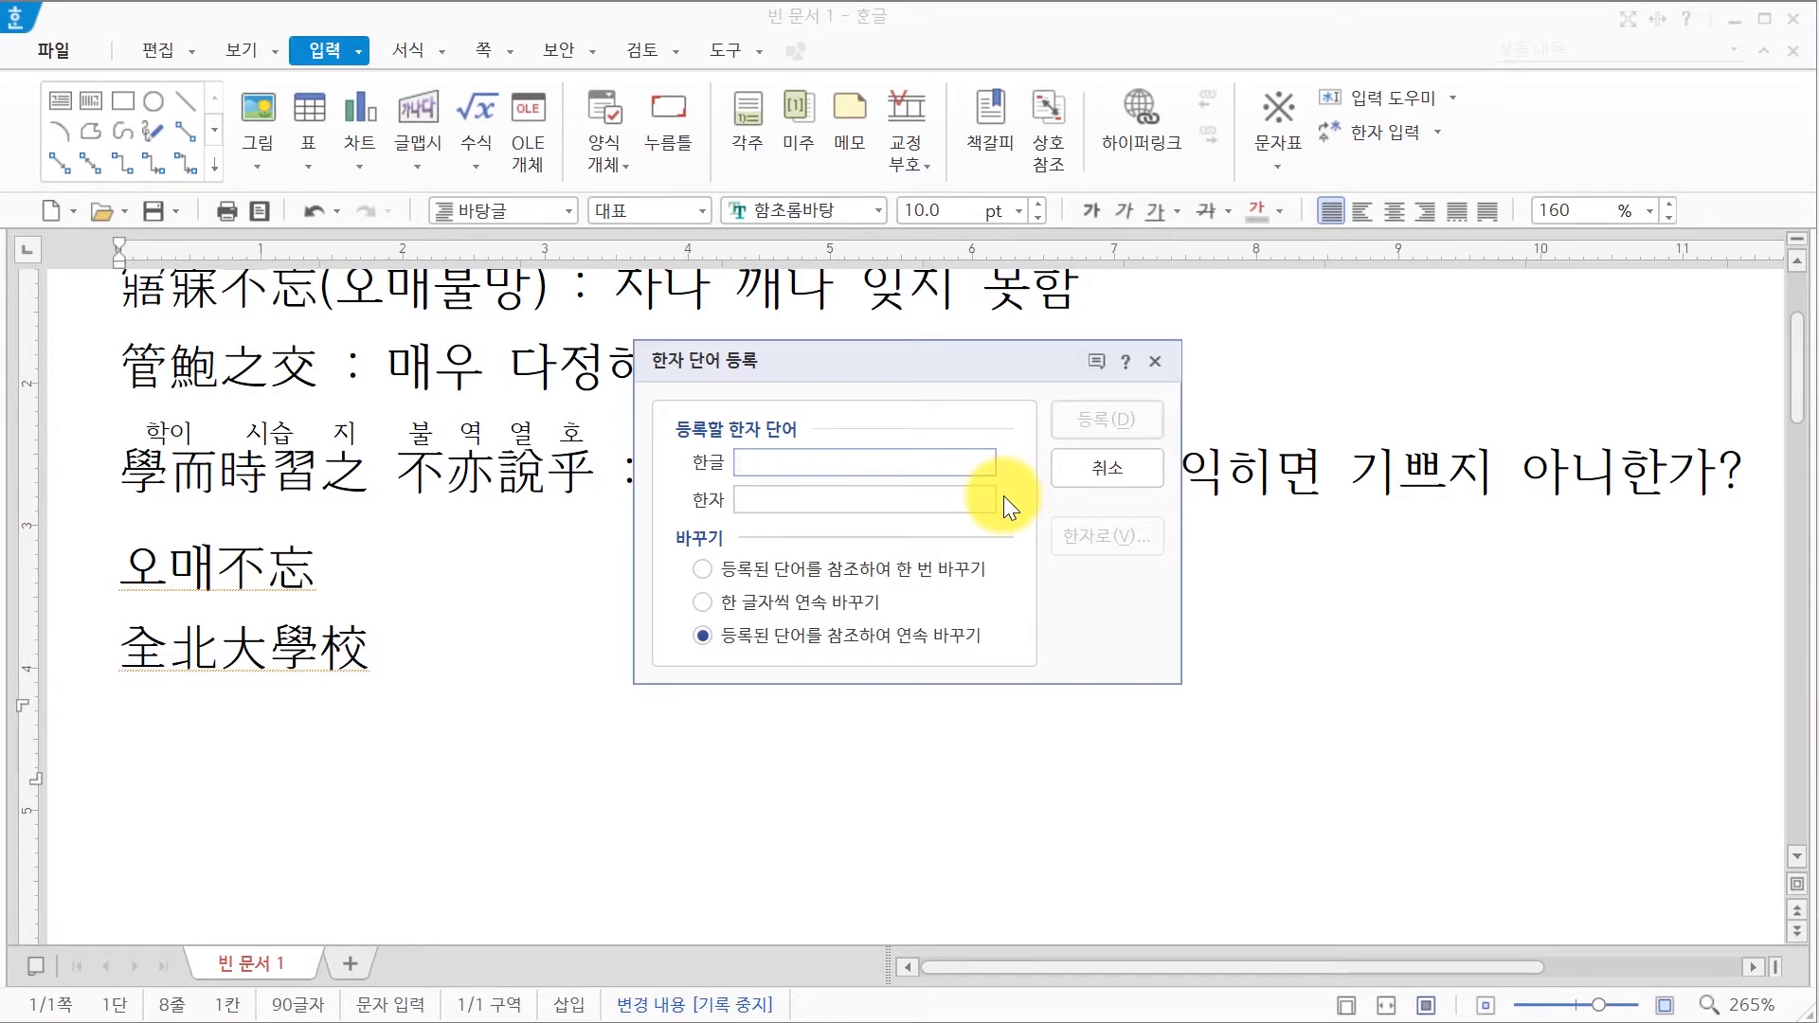
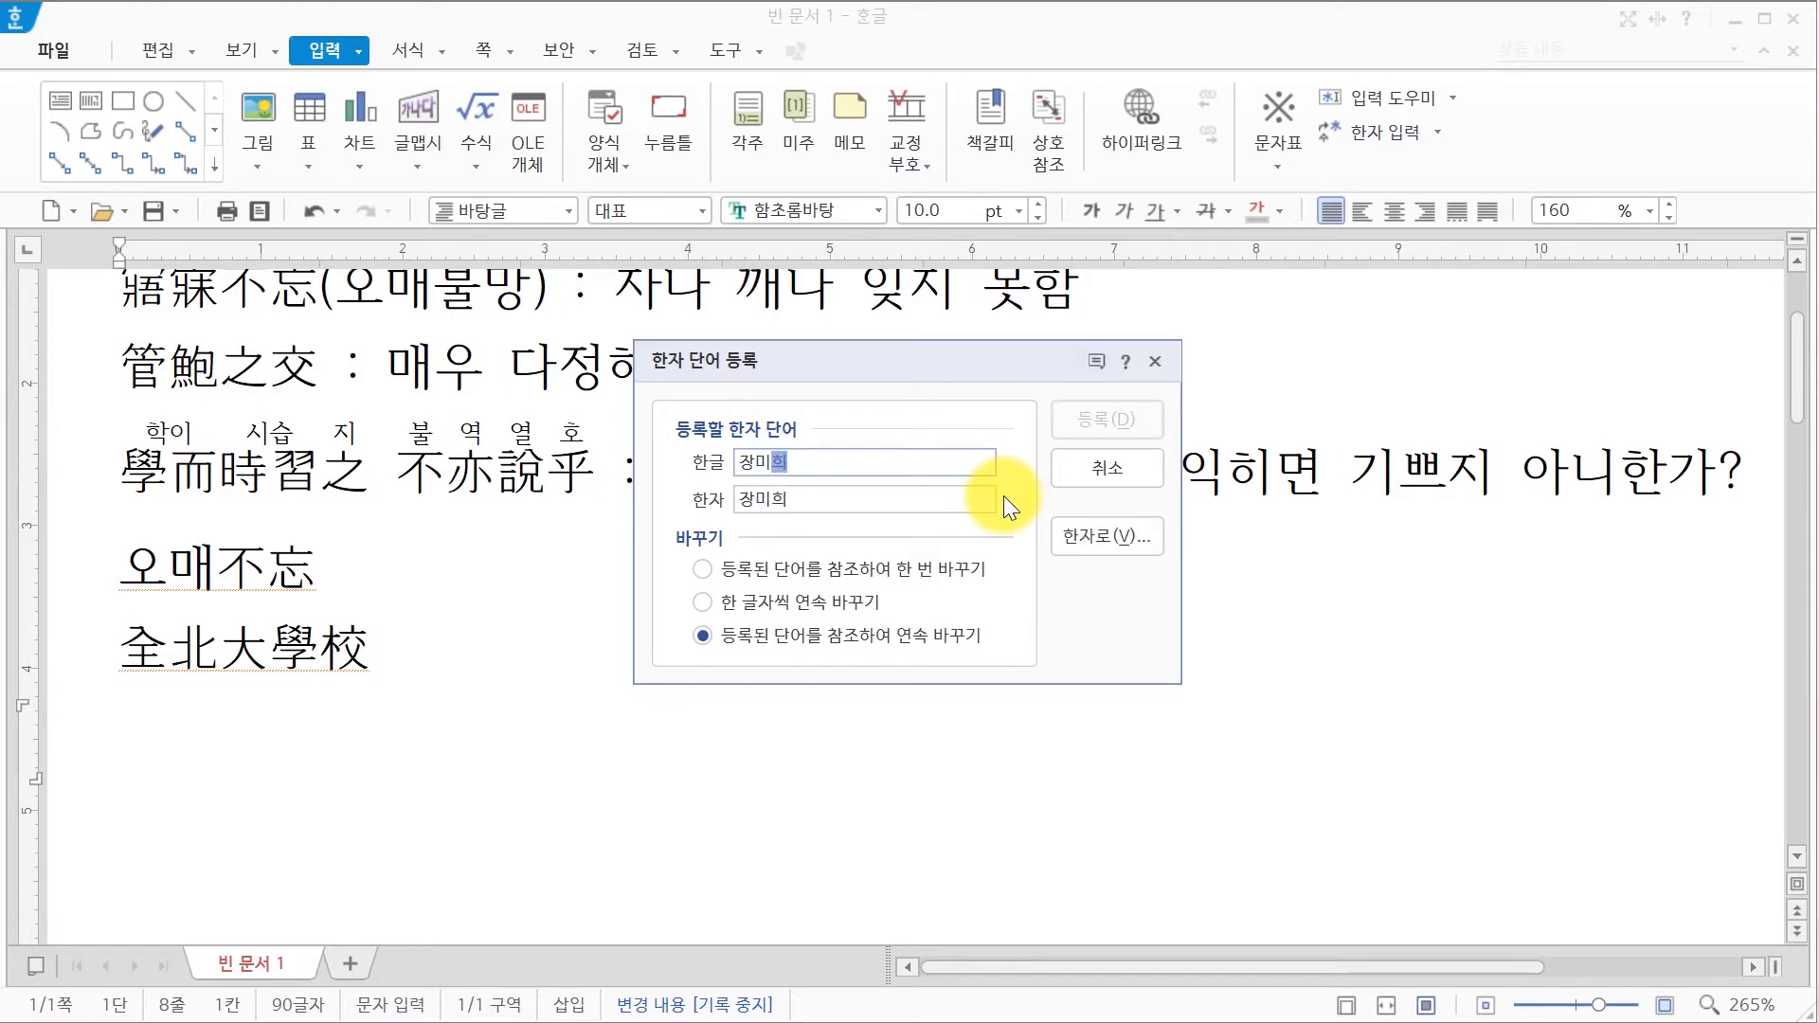
{"action": "left_click", "coordinate": [757, 498]}
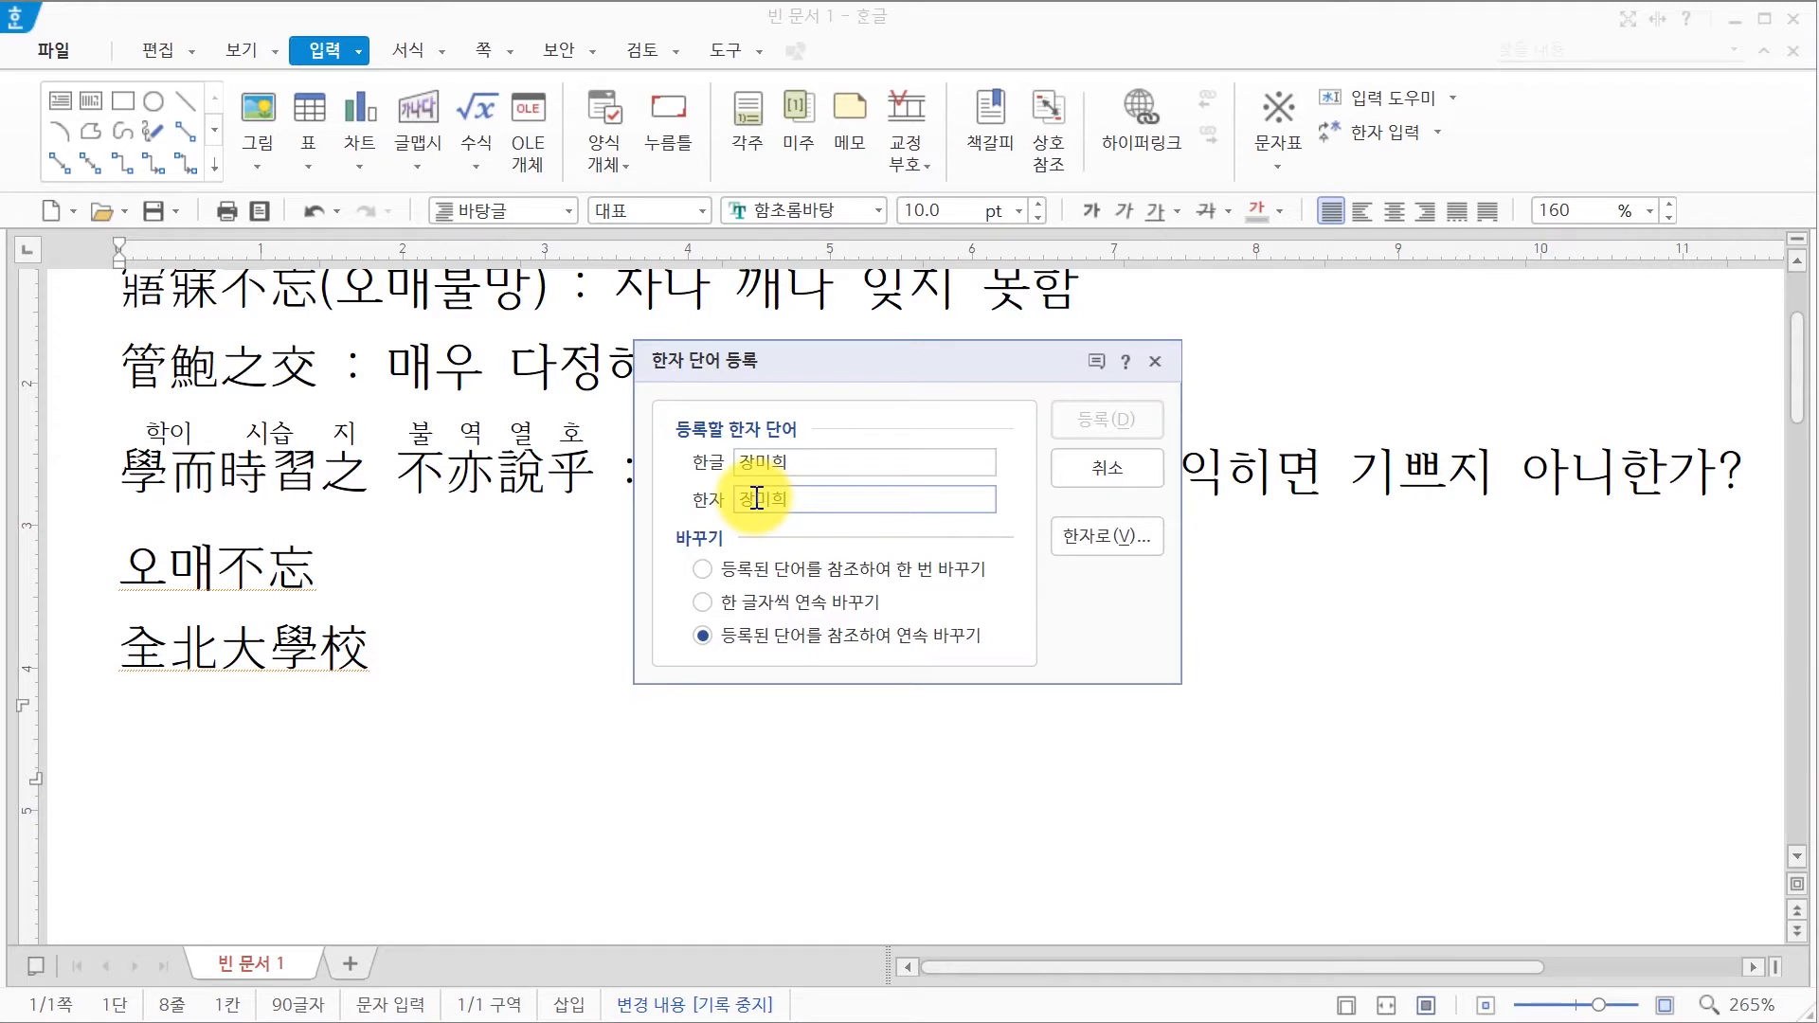
Step: Spell the name in Hanja one character at a time, then register it
{"action": "left_click", "coordinate": [792, 610]}
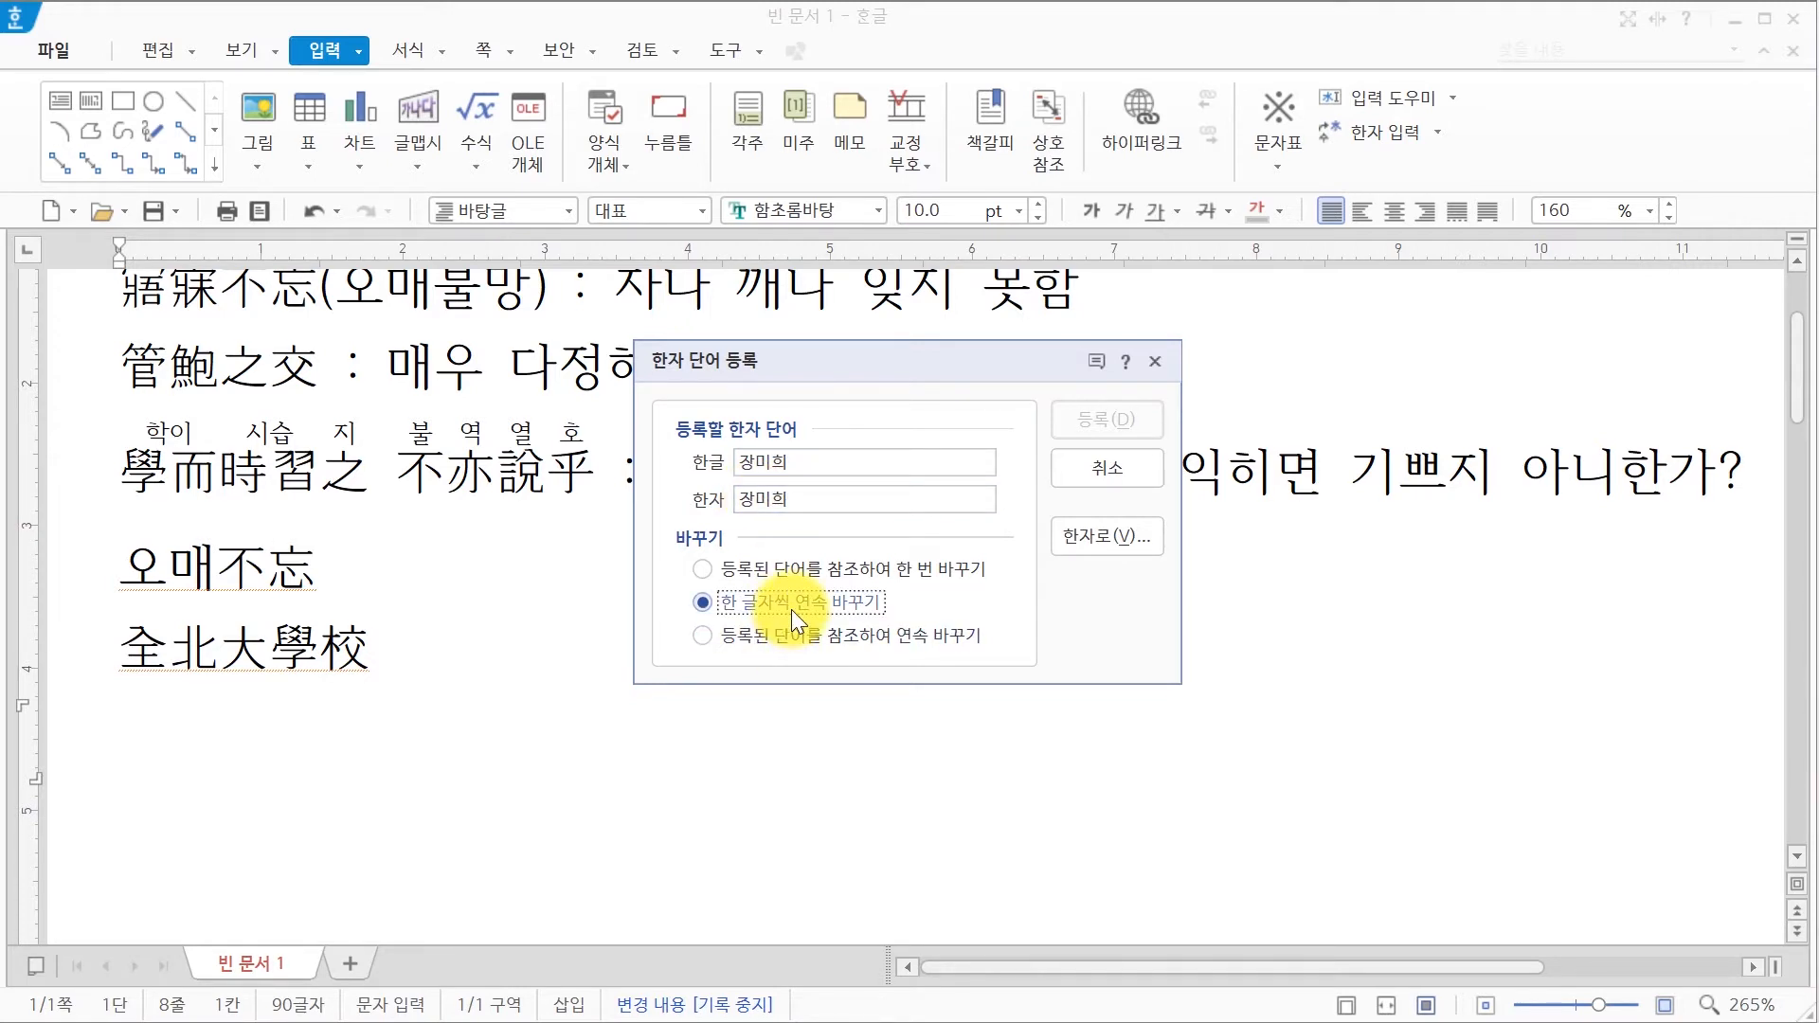
{"action": "left_click", "coordinate": [1114, 537]}
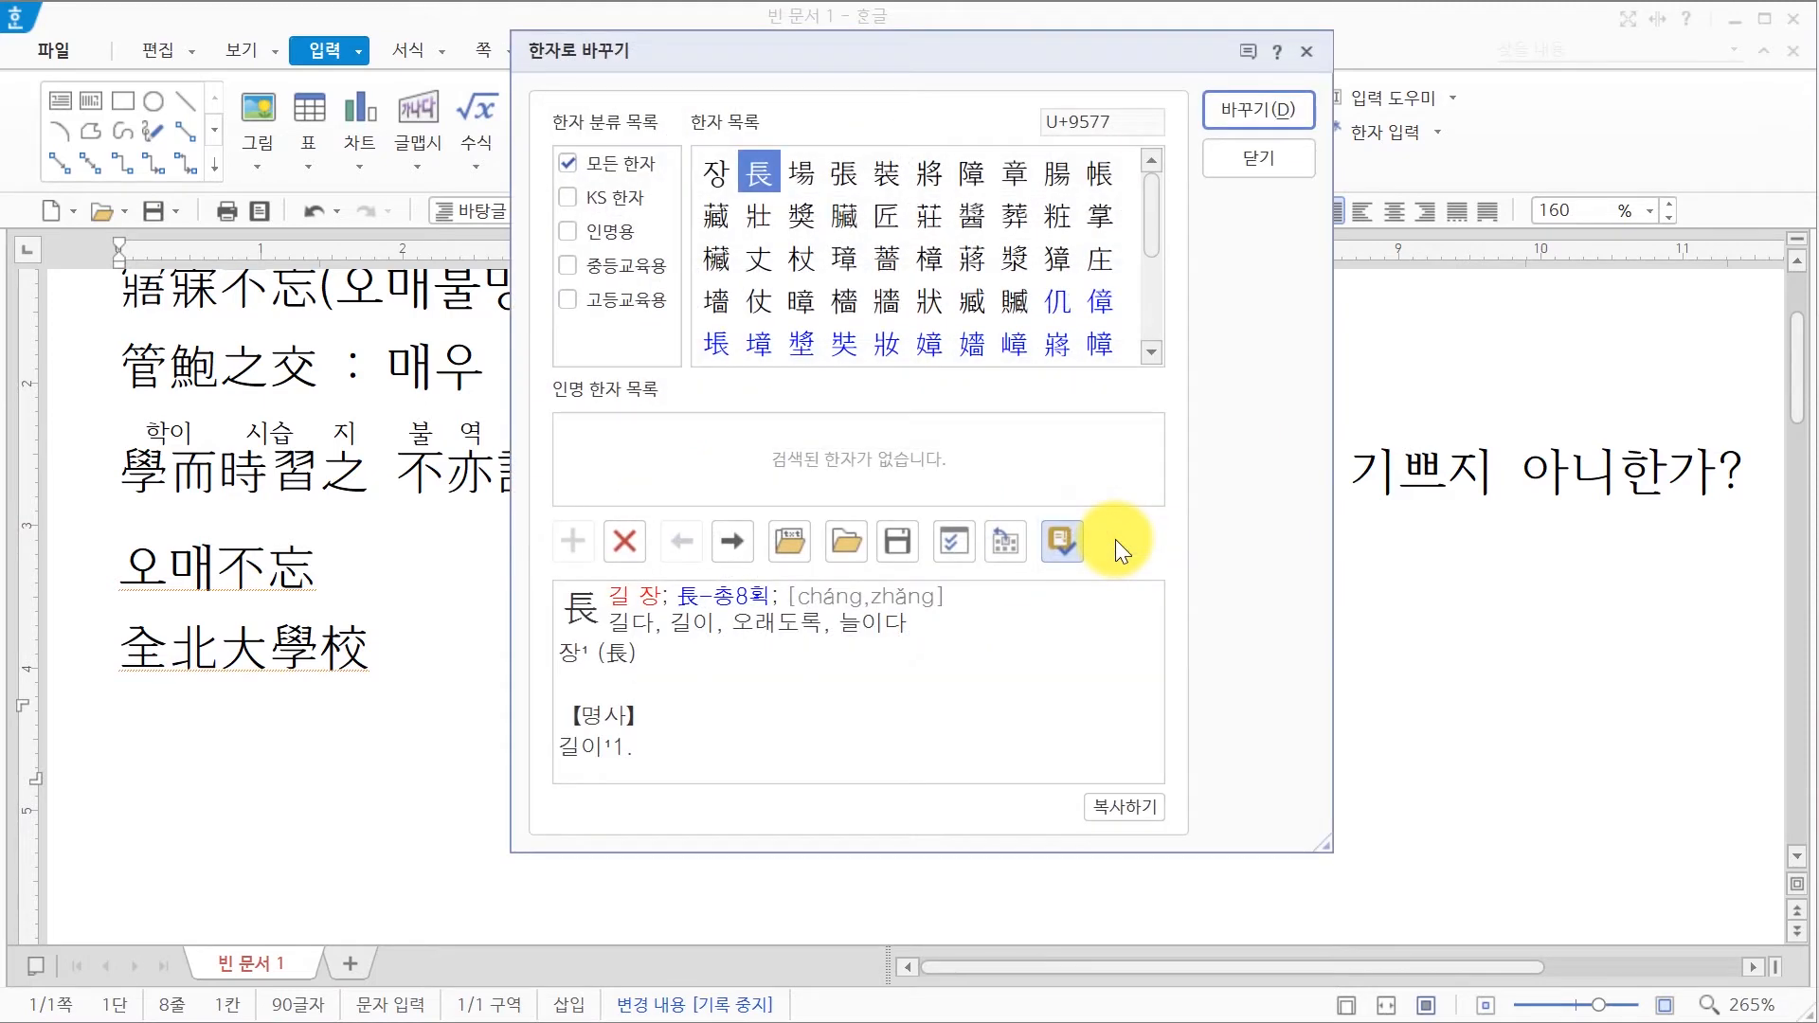
{"action": "left_click", "coordinate": [833, 186]}
{"action": "left_click", "coordinate": [1254, 117]}
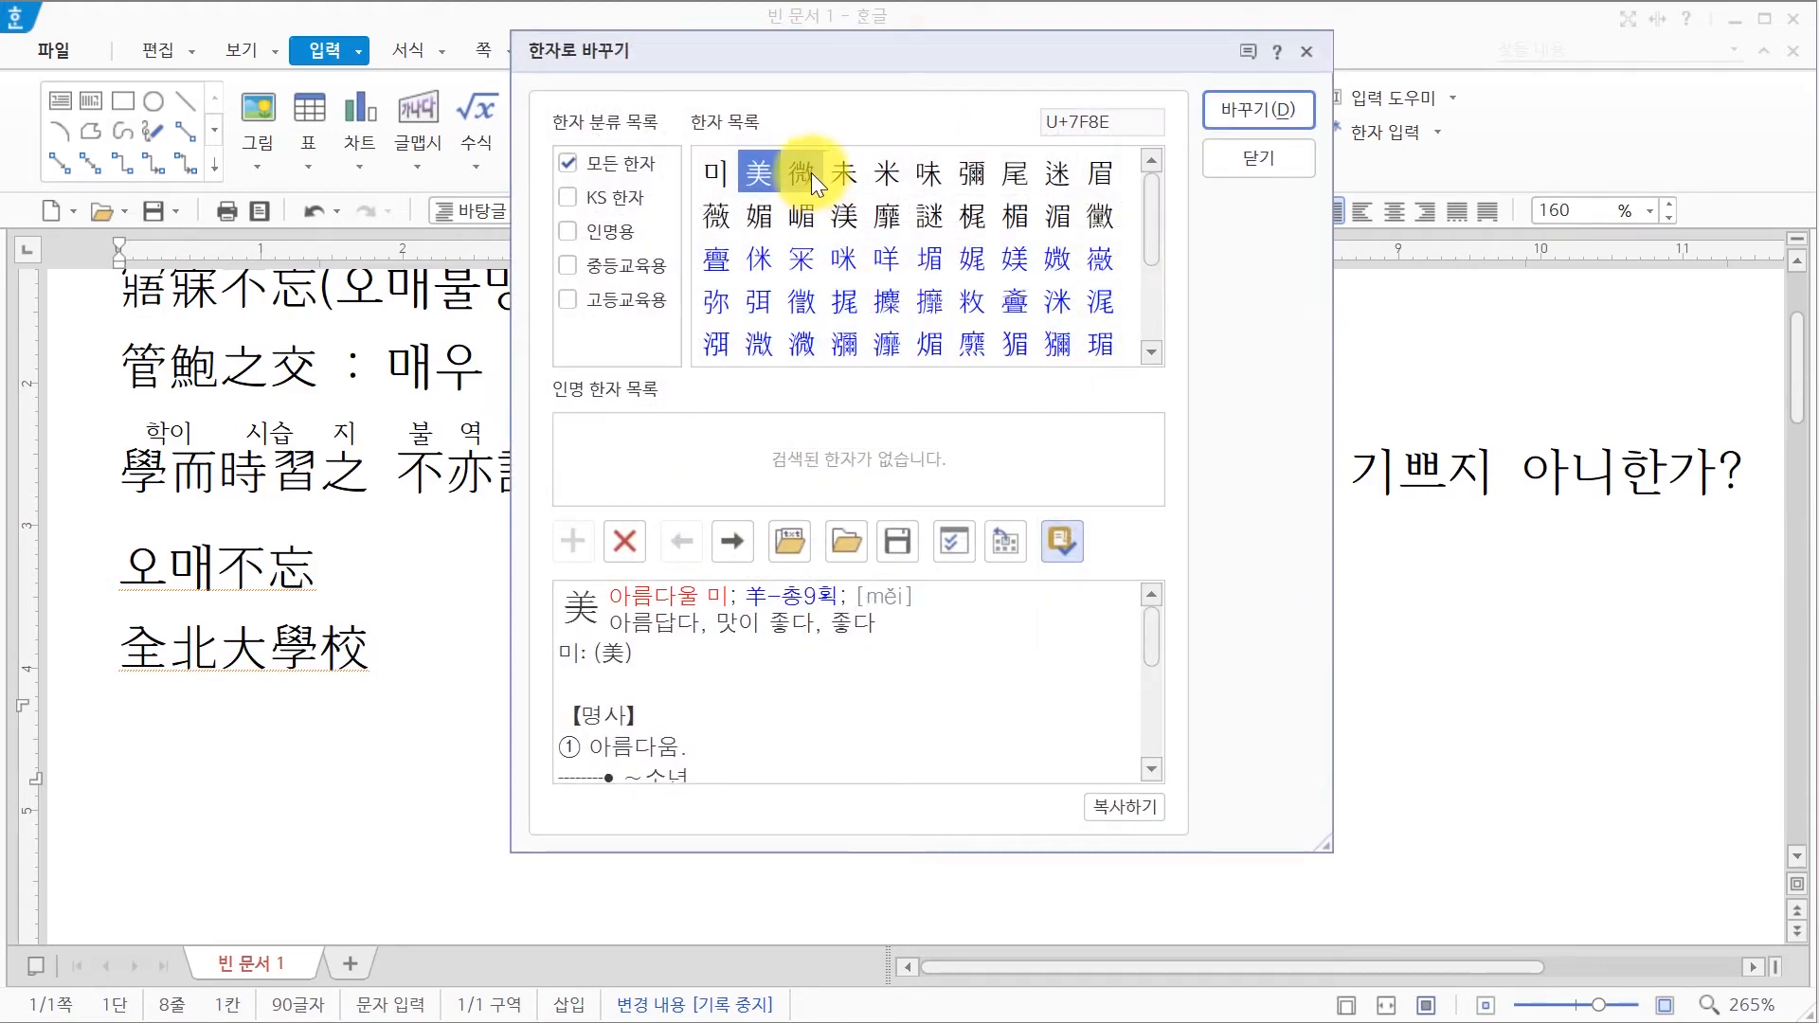
{"action": "left_click", "coordinate": [1226, 110]}
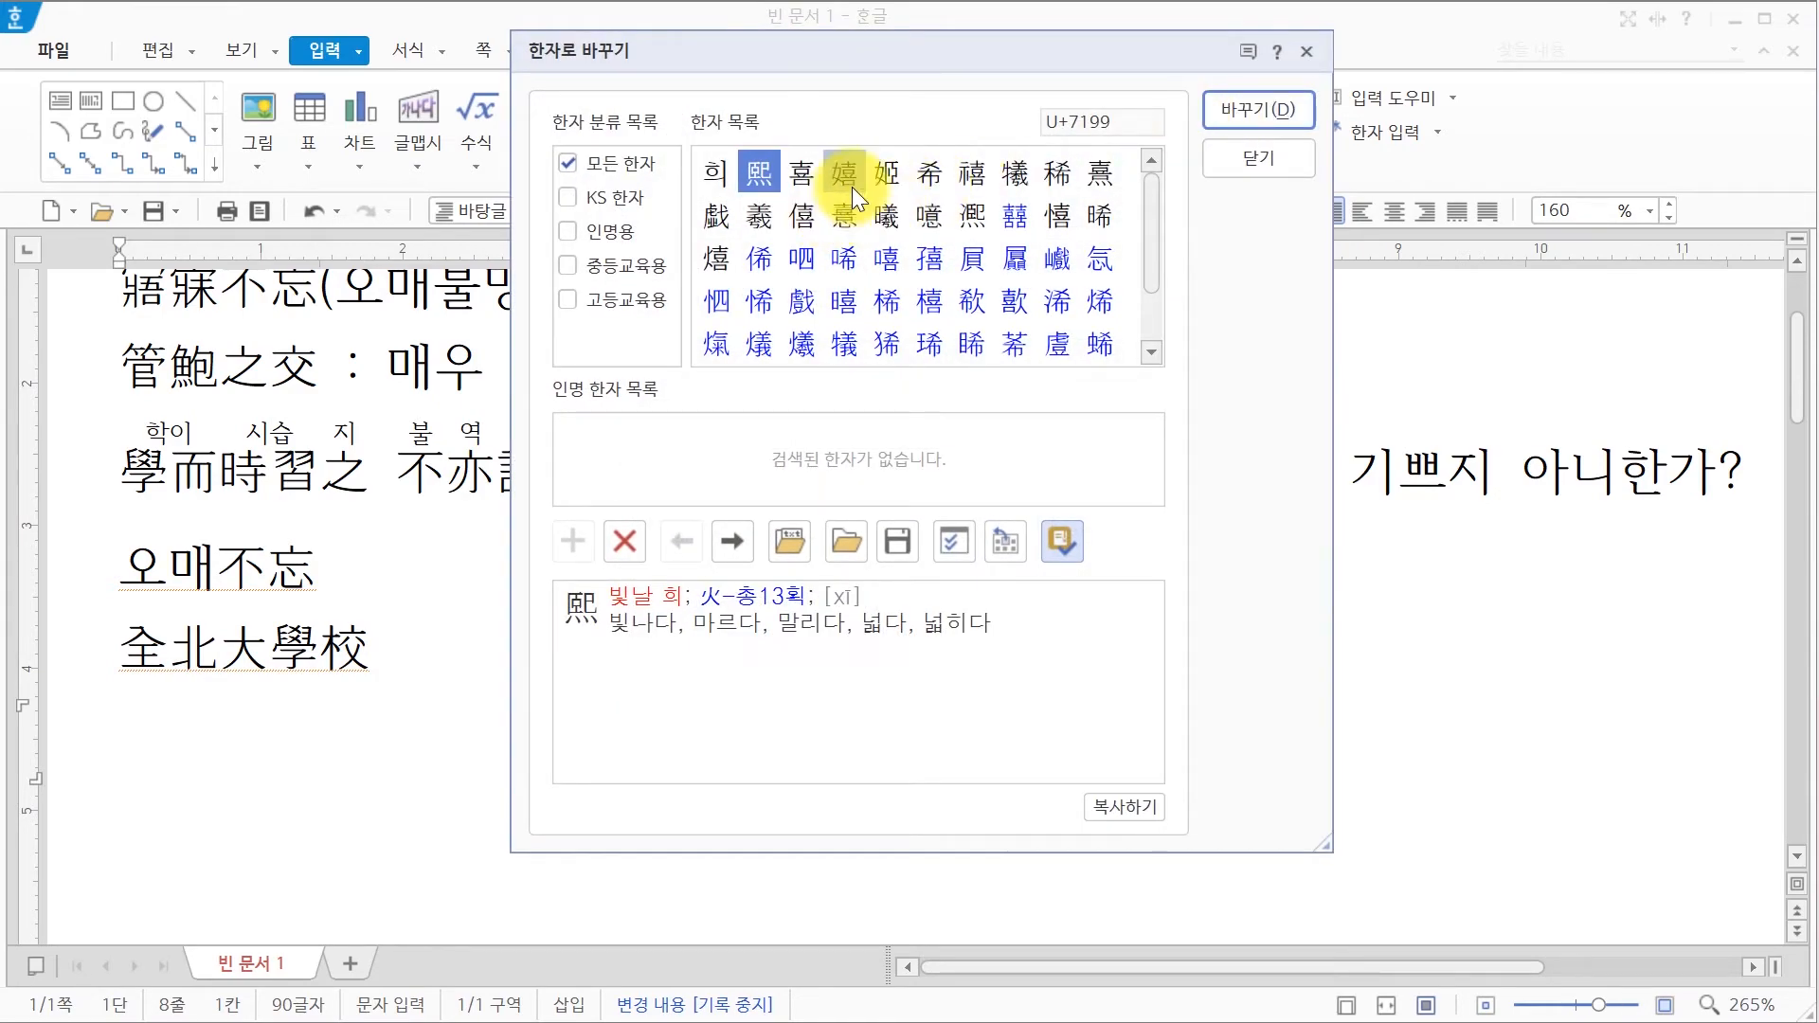
{"action": "left_click", "coordinate": [886, 173]}
{"action": "left_click", "coordinate": [1290, 114]}
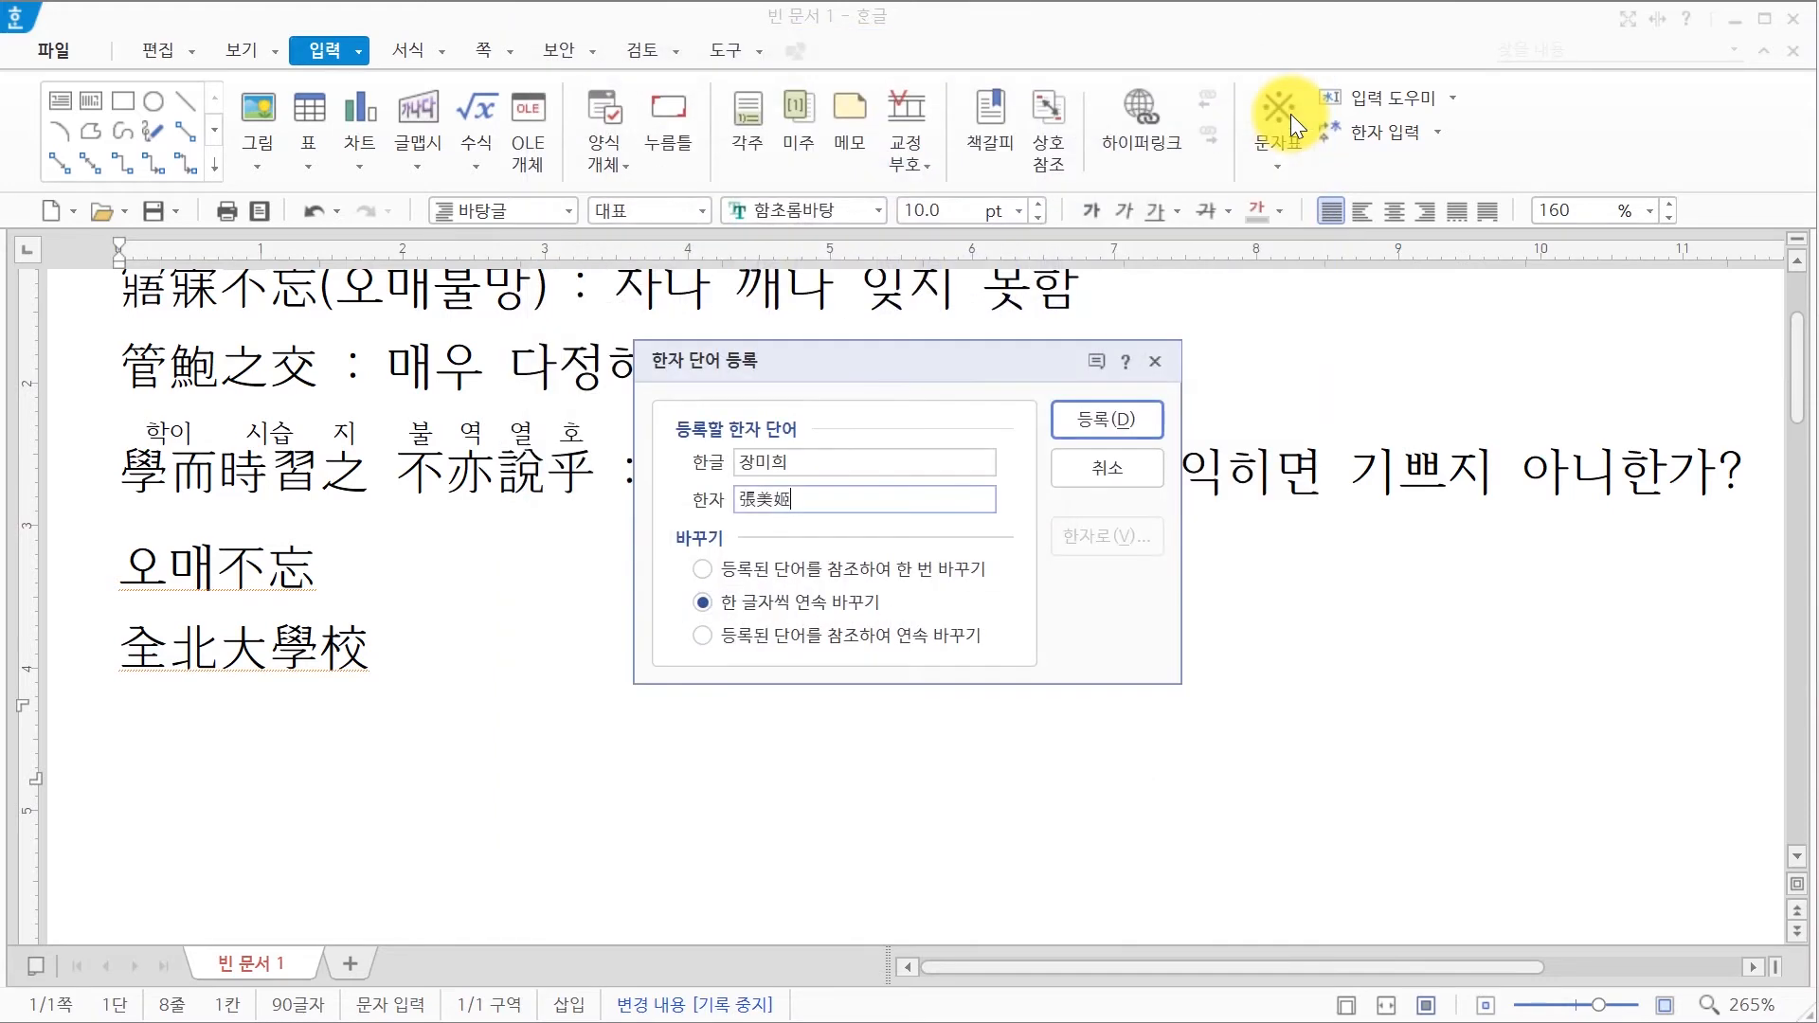
{"action": "left_click", "coordinate": [1095, 430]}
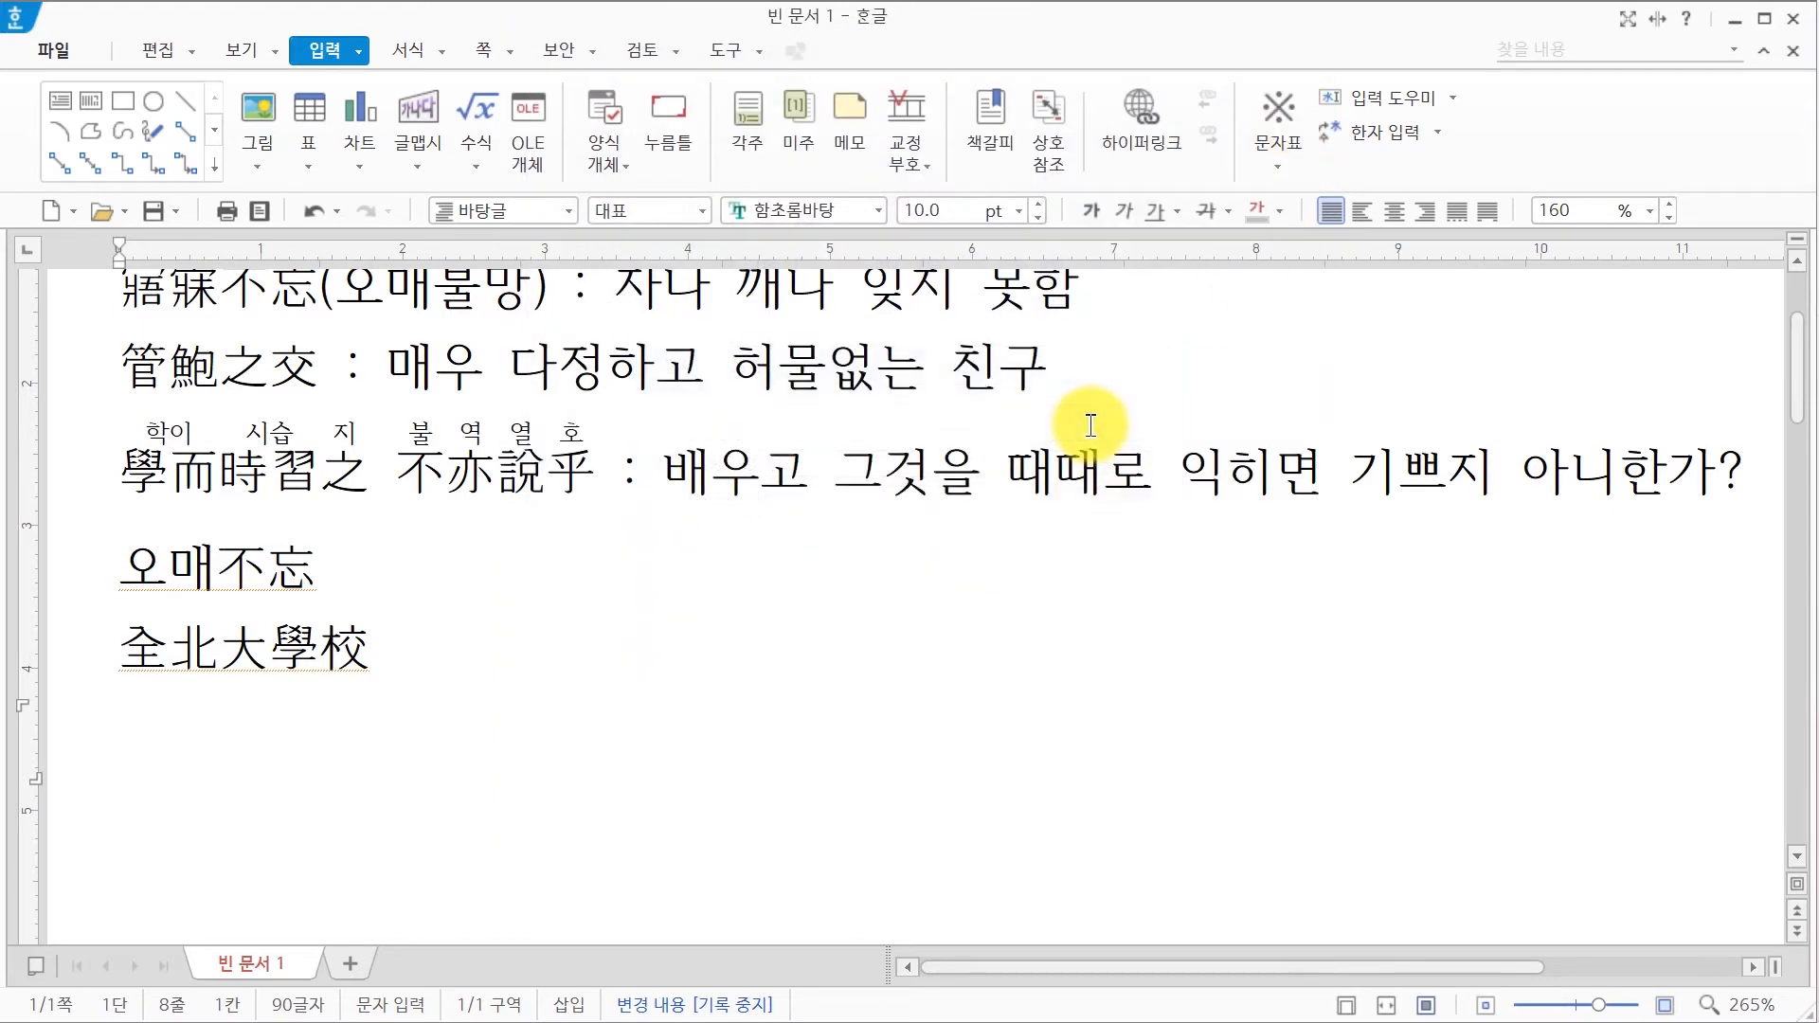
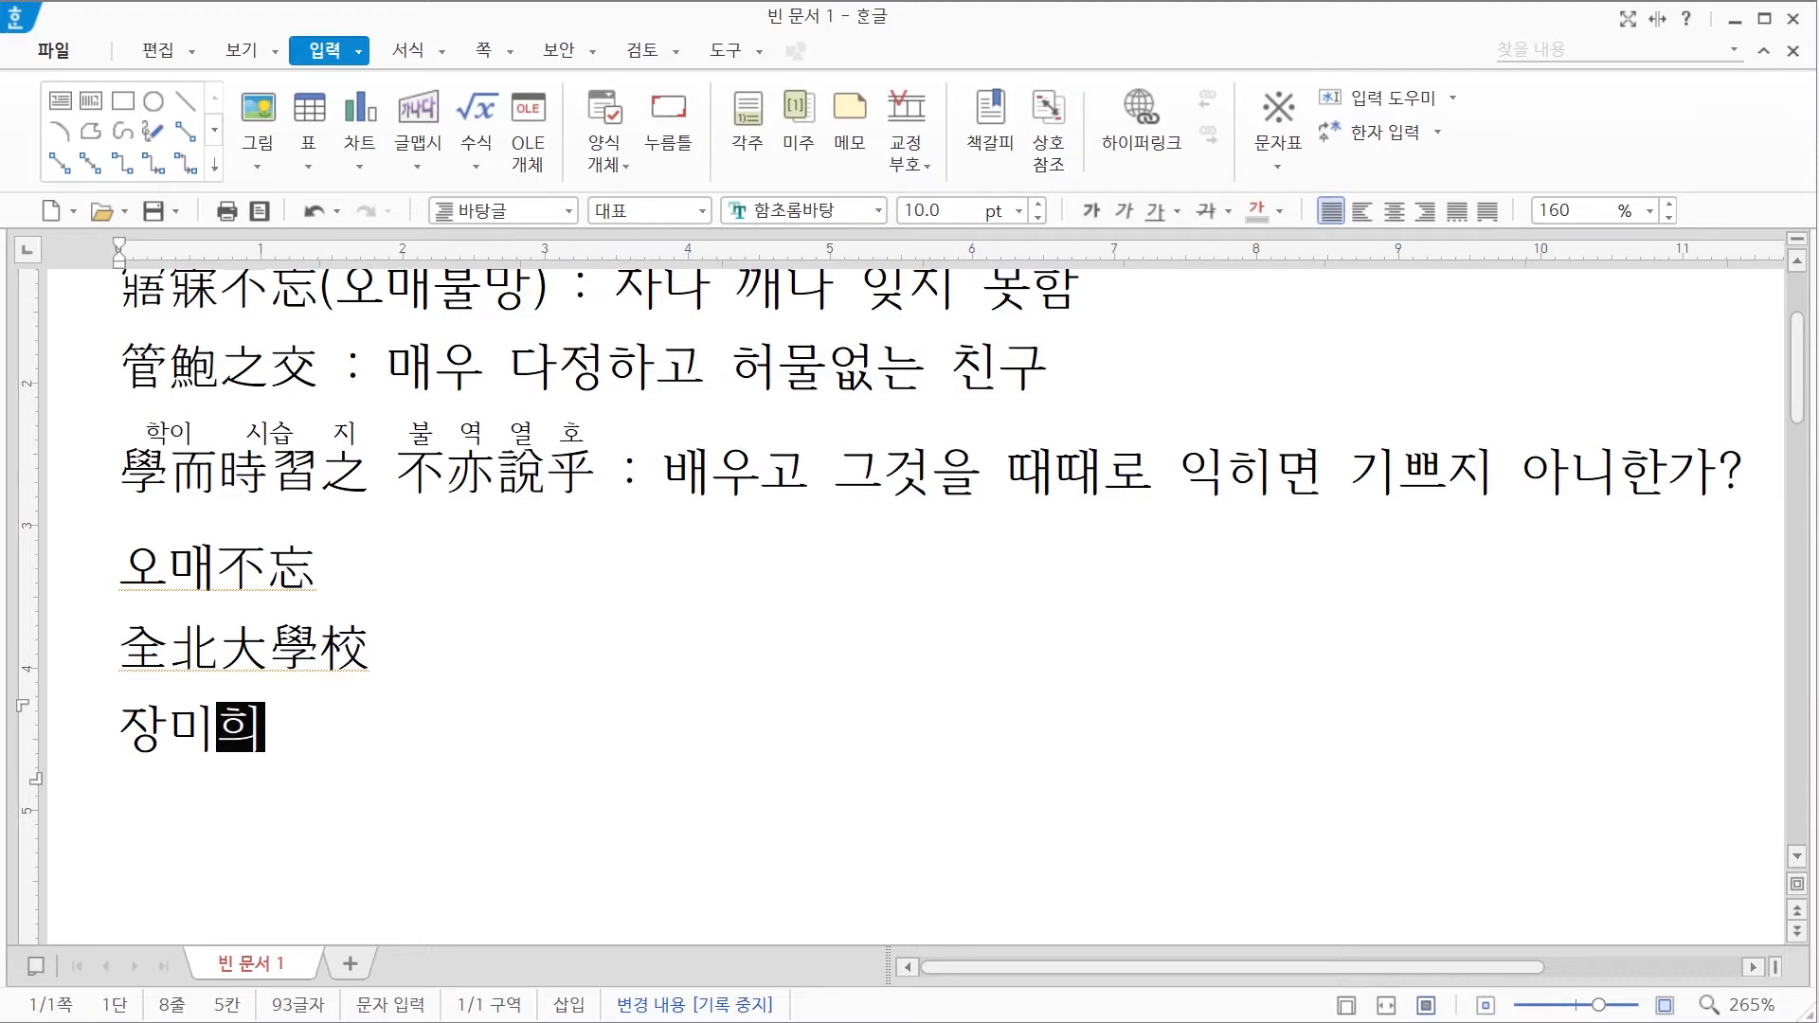
Step: Type the person's name and convert it in 한글(漢字) format using its registered Hanja
{"action": "key", "text": "F9"}
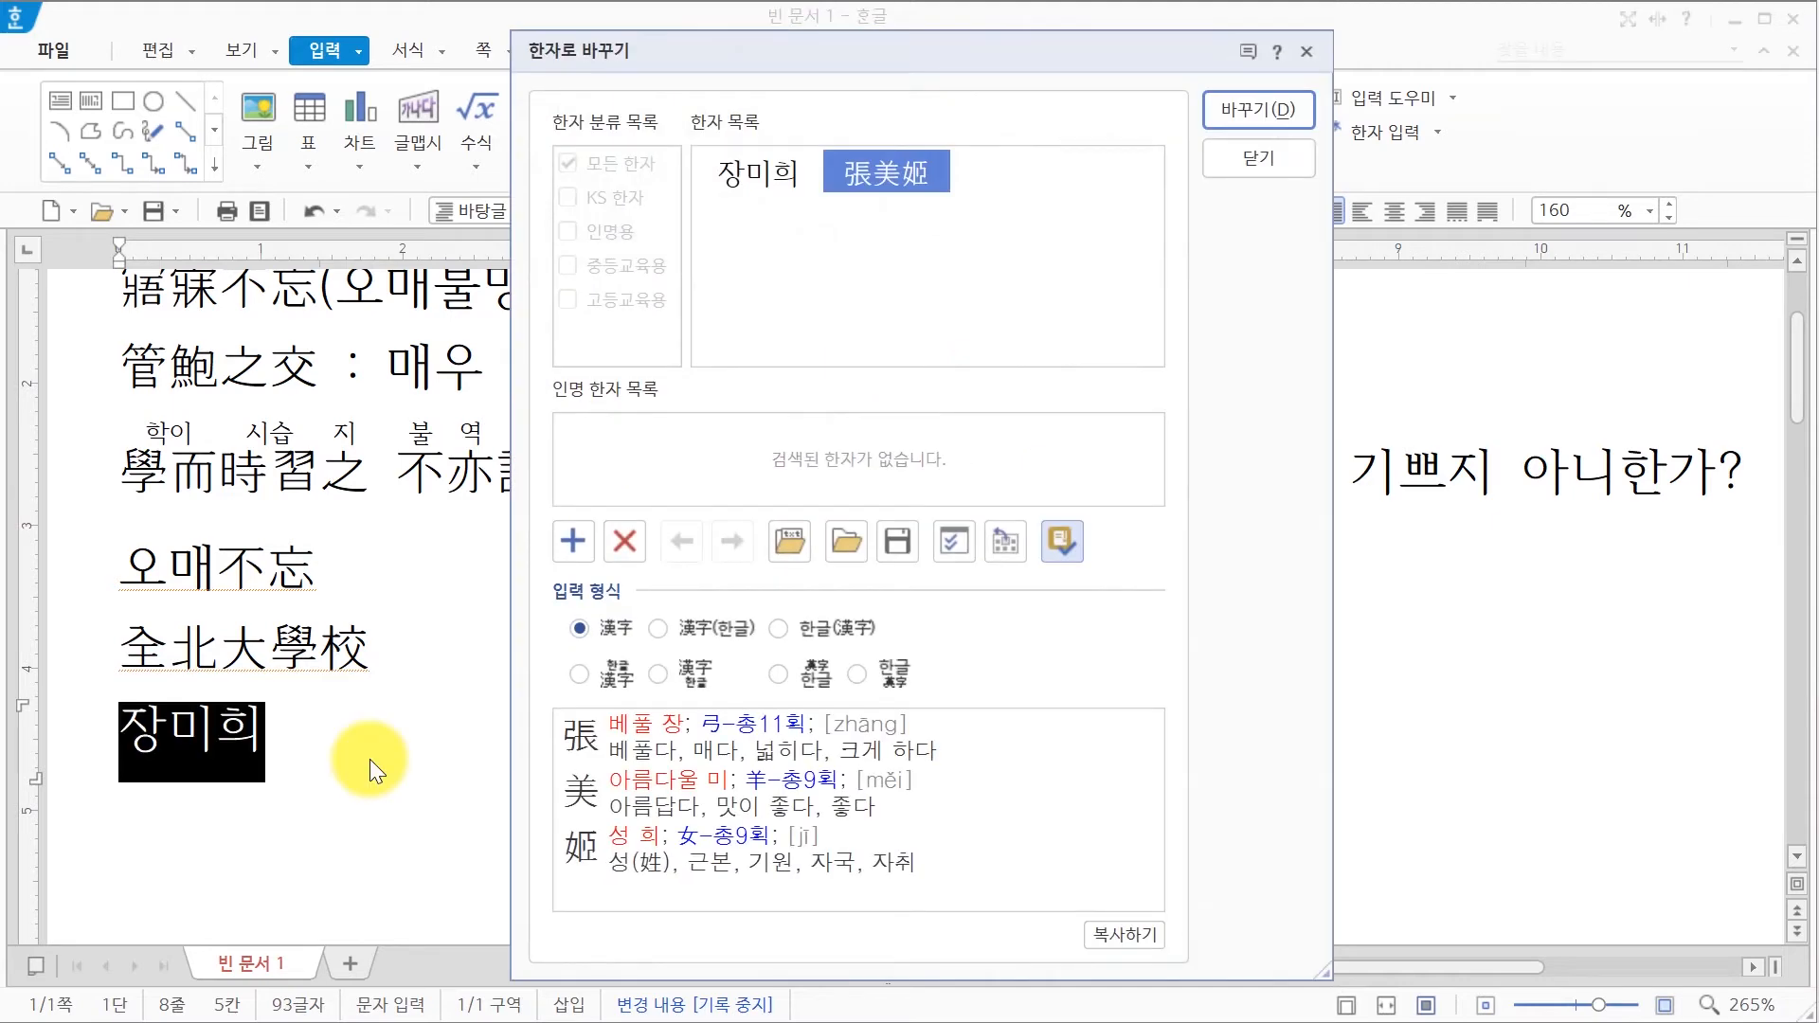
{"action": "mouse_move", "coordinate": [915, 156]}
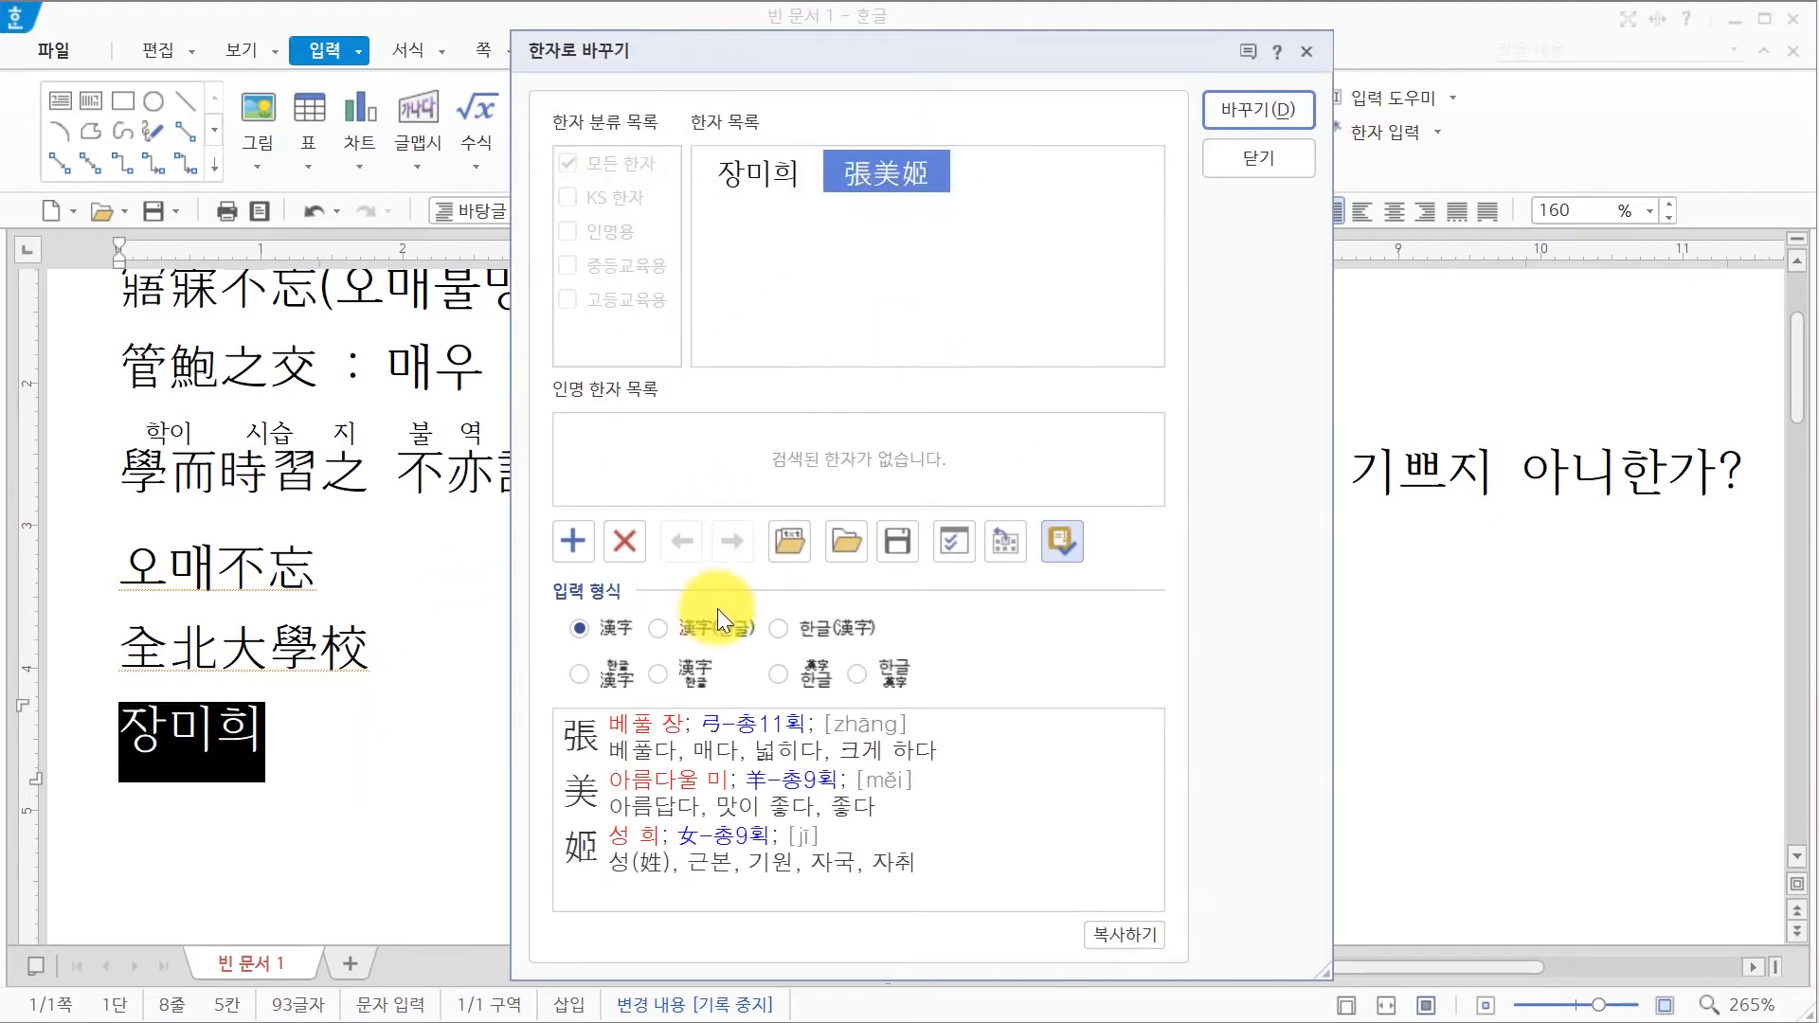
{"action": "left_click", "coordinate": [778, 628]}
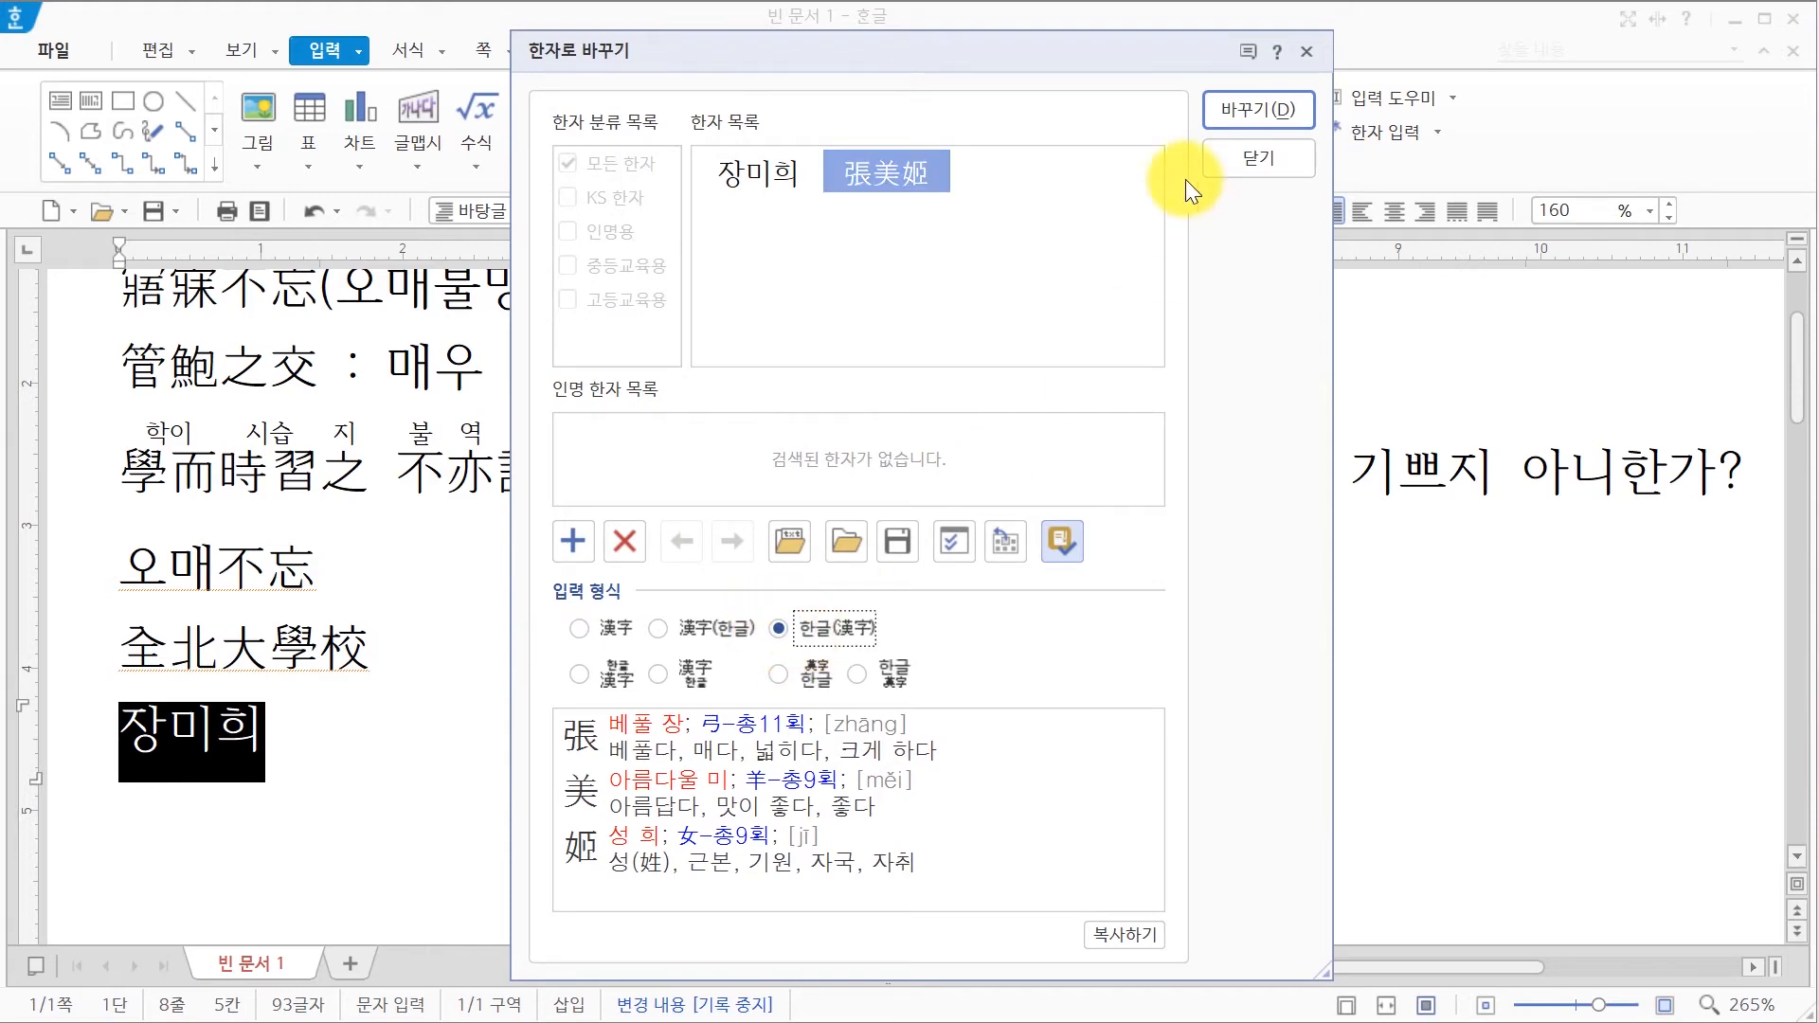
{"action": "left_click", "coordinate": [1259, 99]}
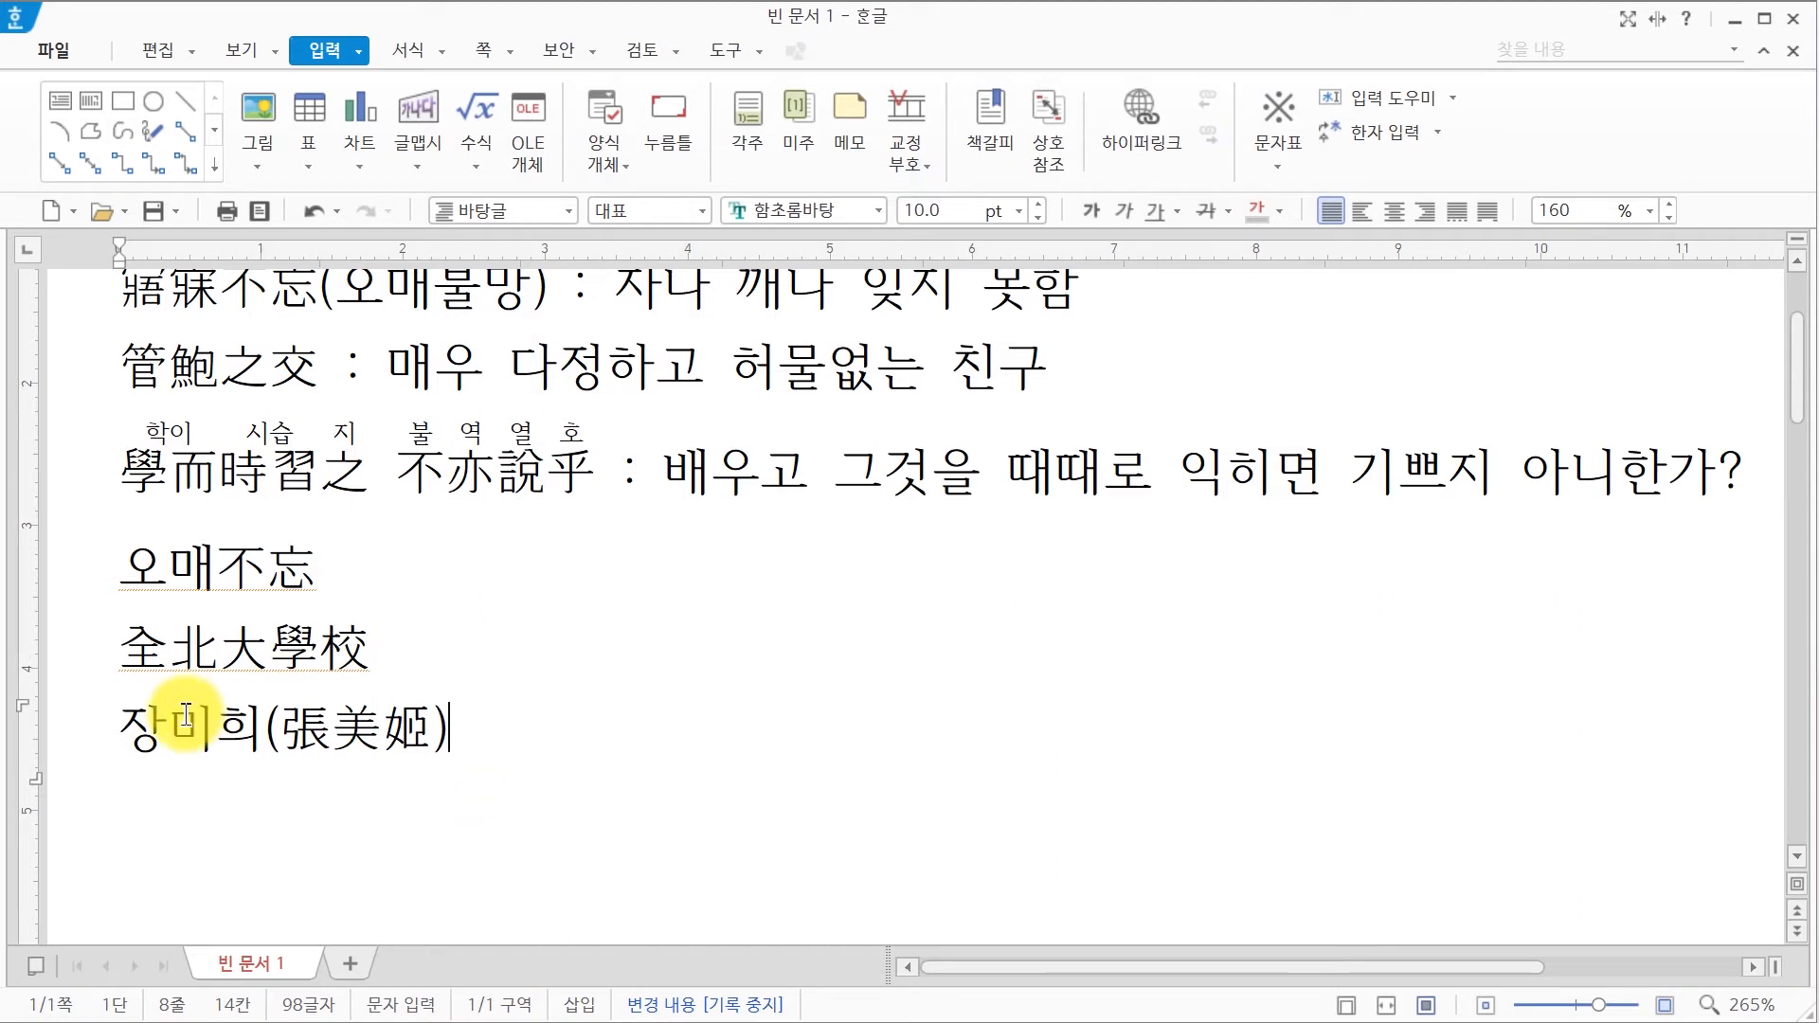
{"action": "left_click", "coordinate": [384, 661]}
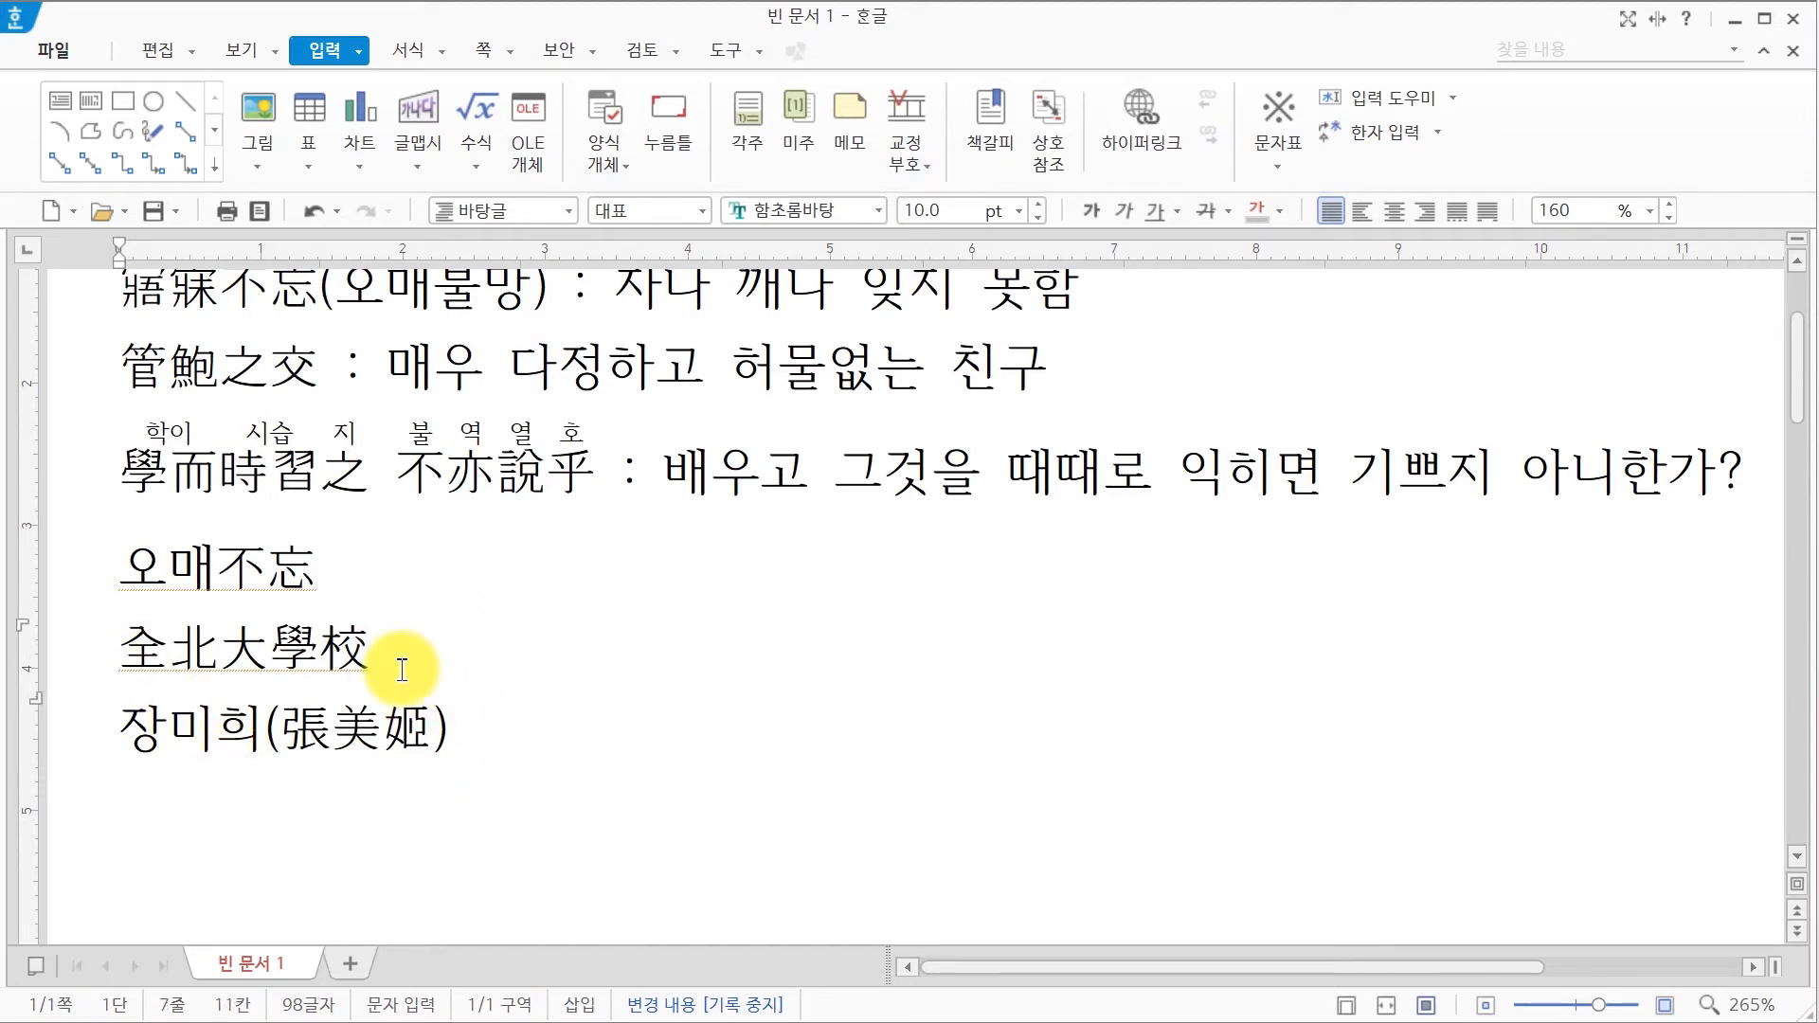
Step: Revert 全北大學校 to Hangul 전북대학교, reading 北 as 북, then show its Hanja suggestions
{"action": "key", "text": "F9"}
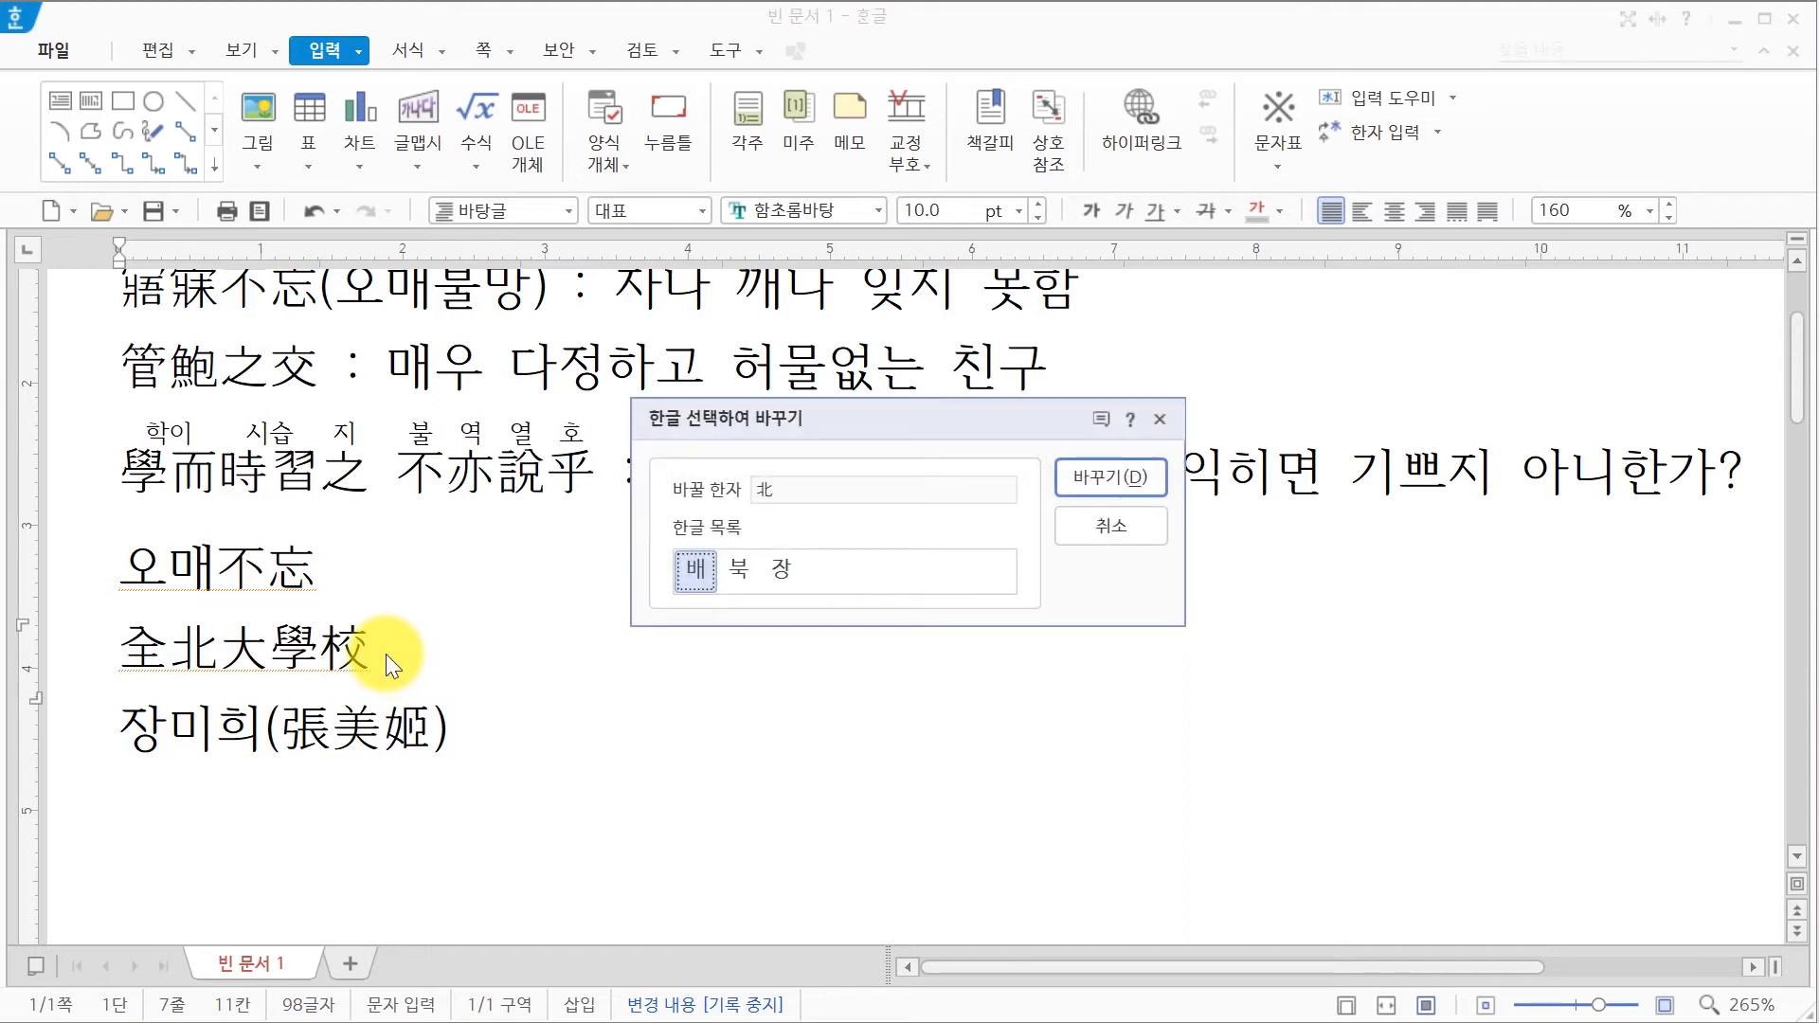
{"action": "left_click", "coordinate": [741, 574]}
{"action": "left_click", "coordinate": [1086, 486]}
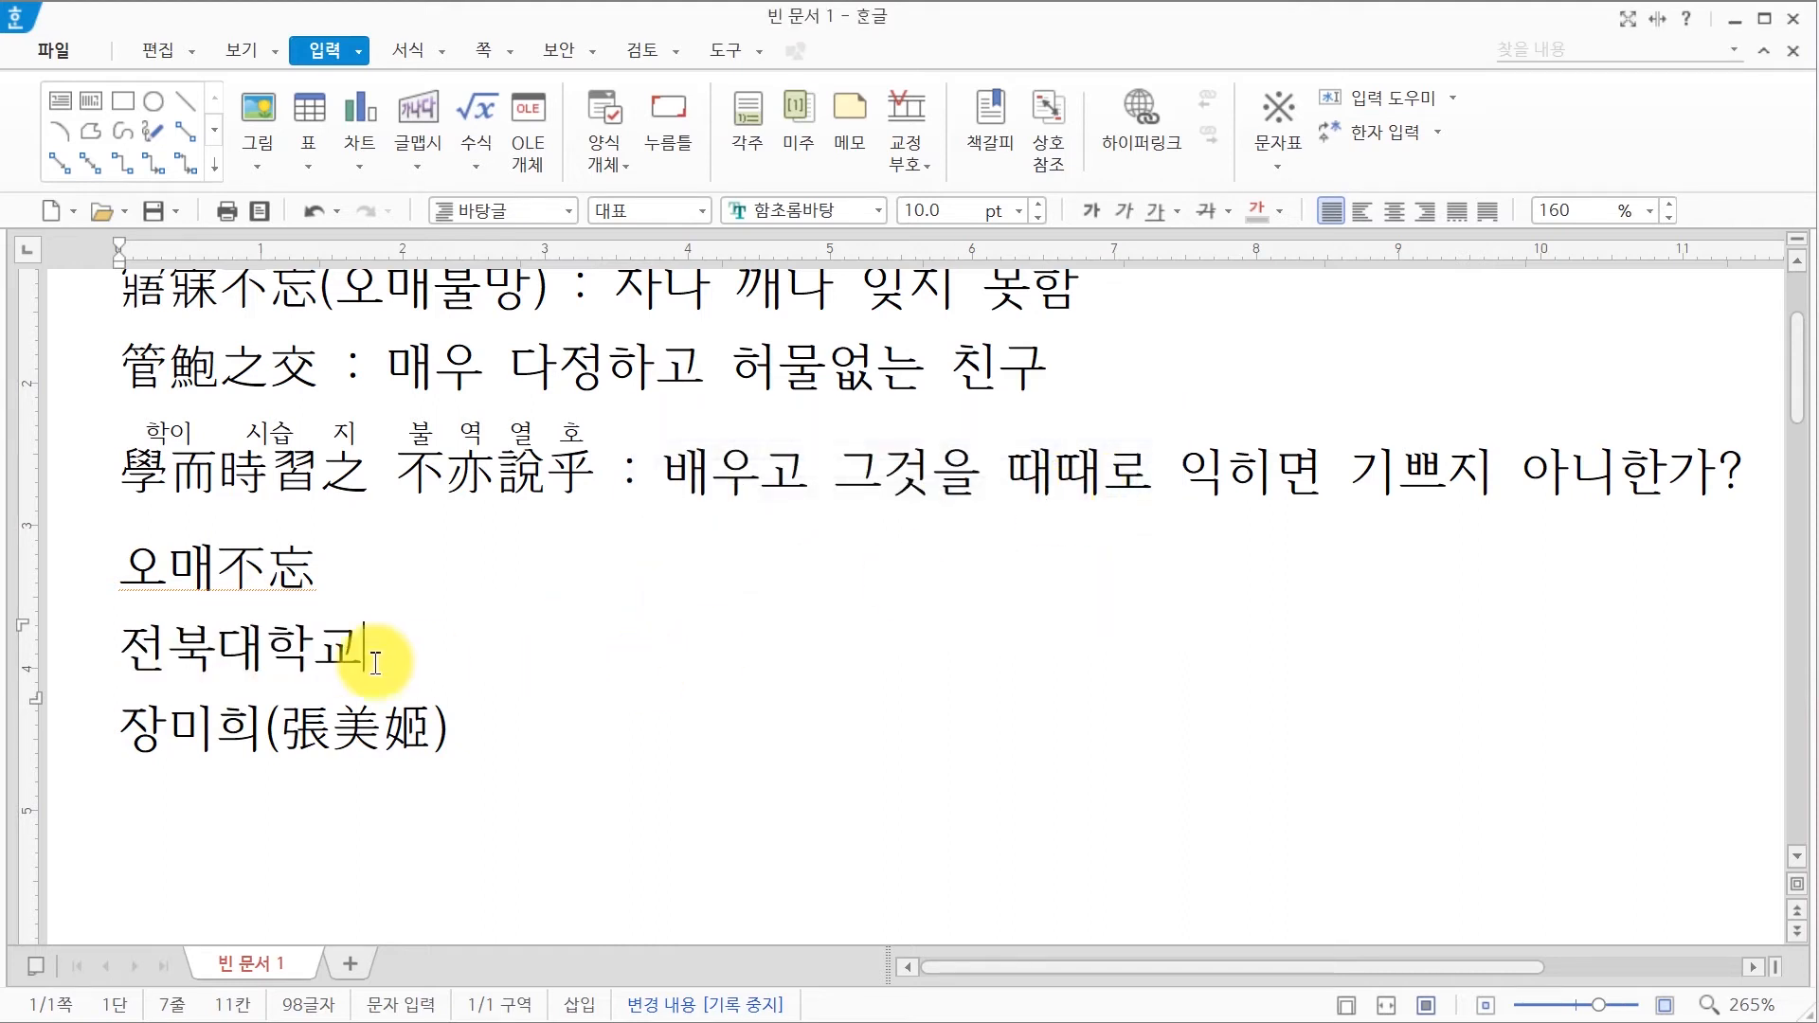
{"action": "key", "text": "F9"}
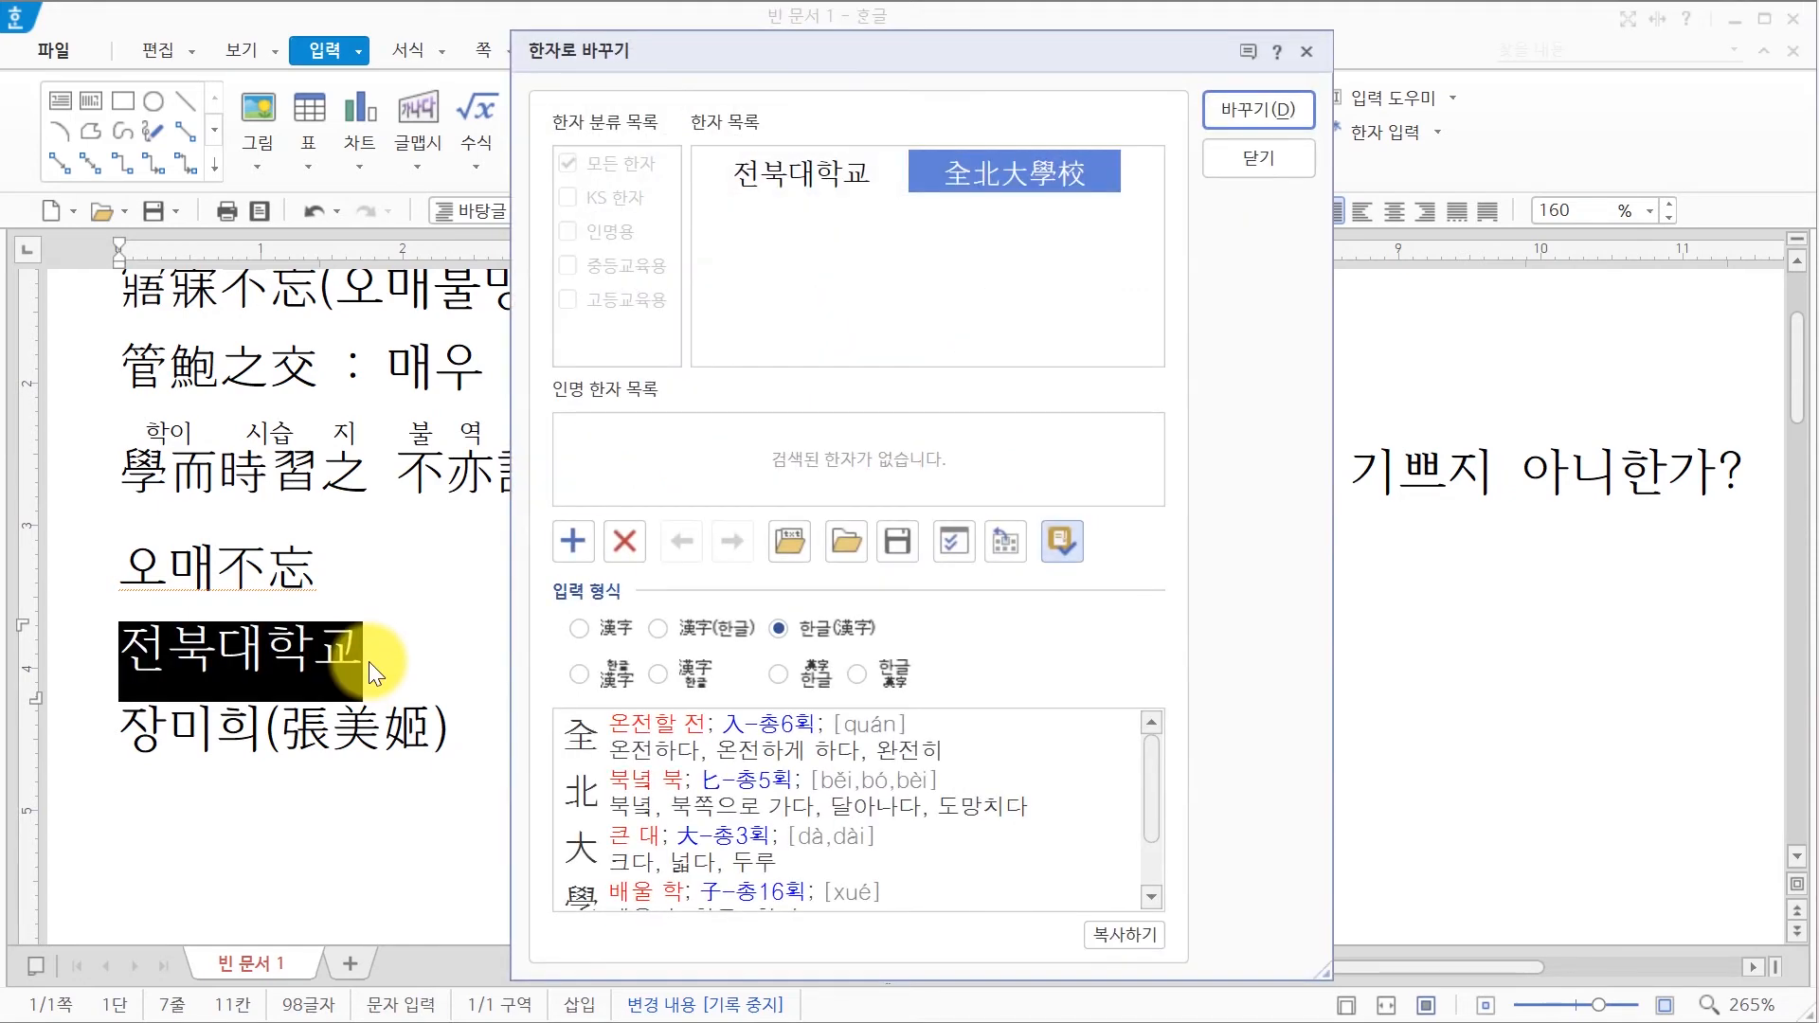
Step: Delete the custom word 全北大學校 from the Hanja suggestions list
{"action": "left_click", "coordinate": [576, 556]}
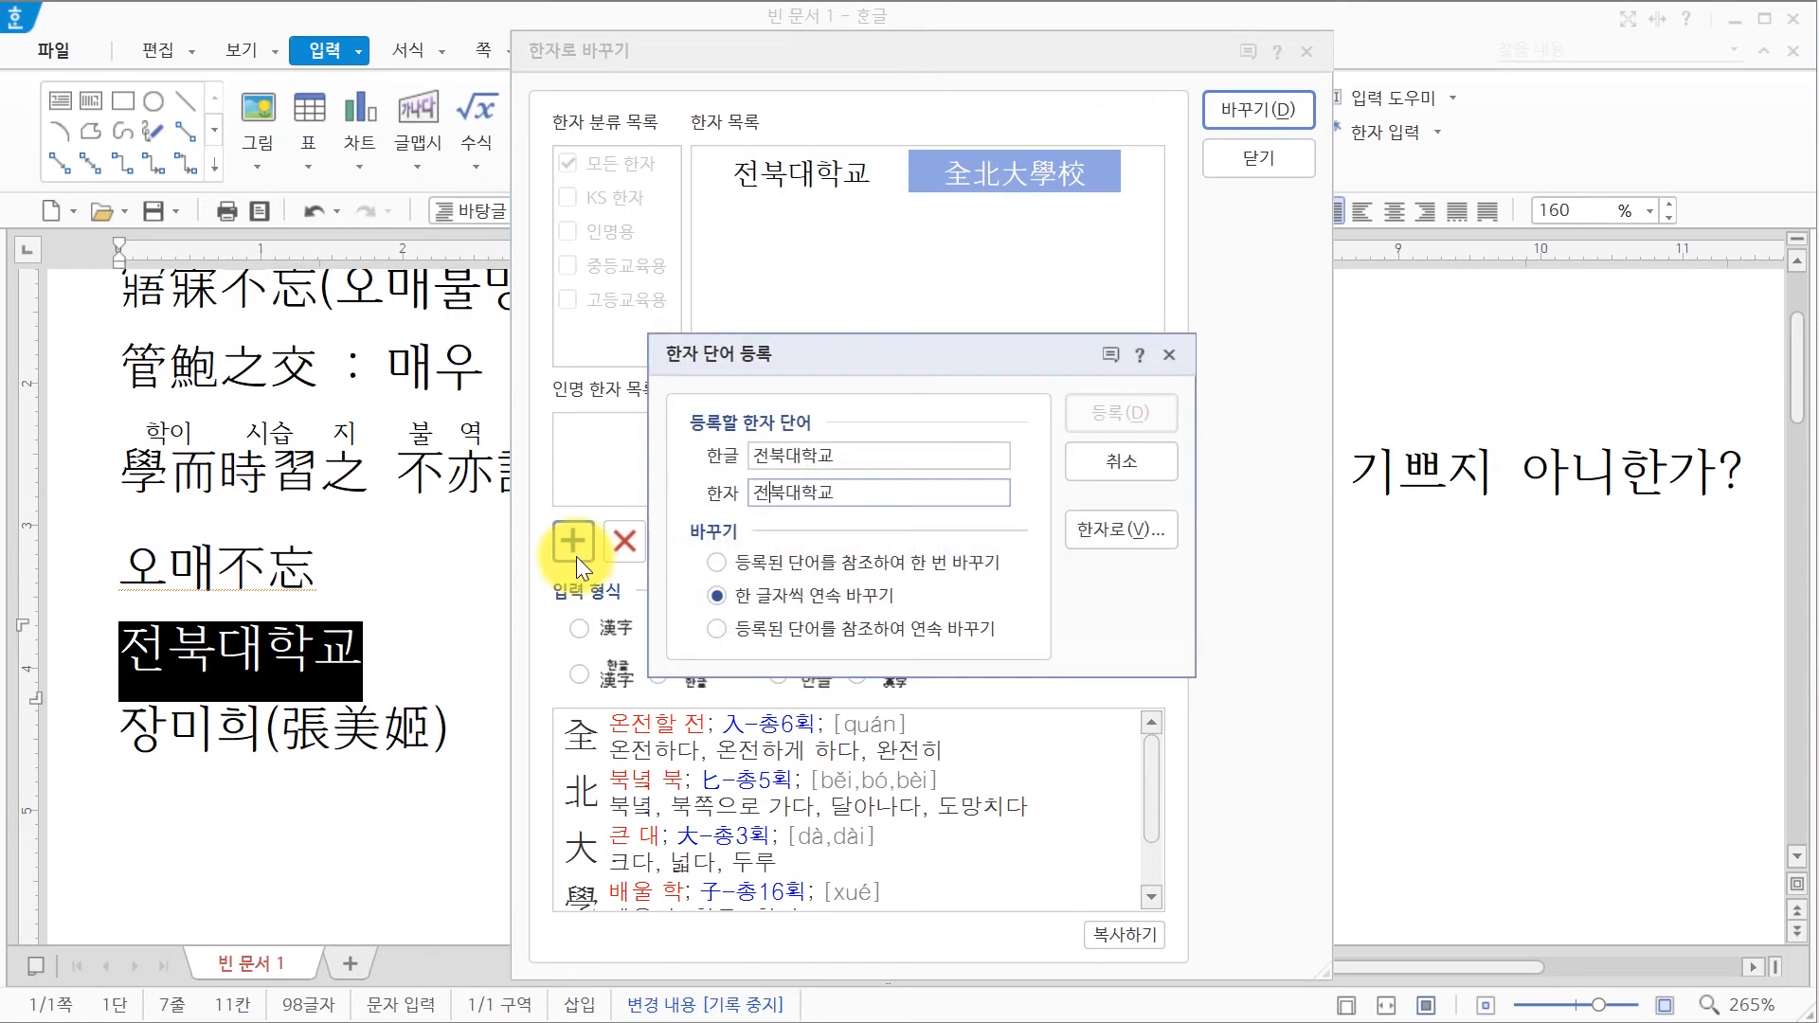
{"action": "left_click", "coordinate": [1117, 469]}
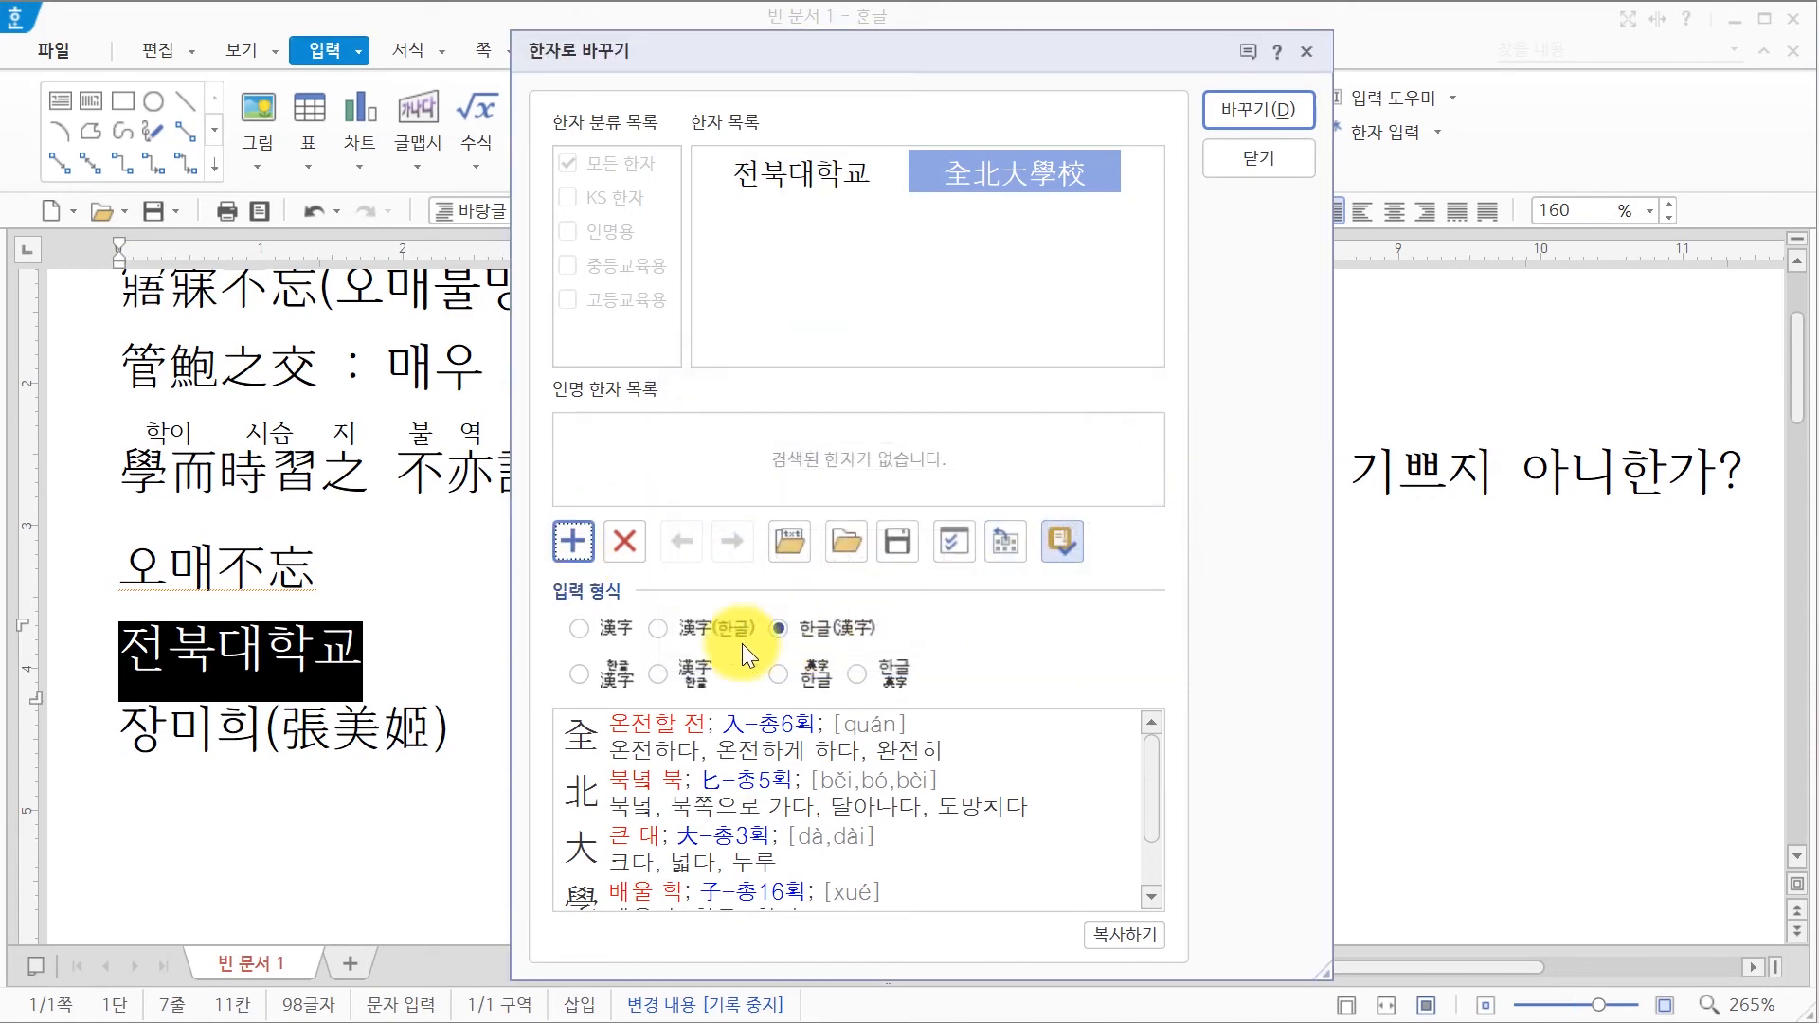
{"action": "left_click", "coordinate": [620, 555]}
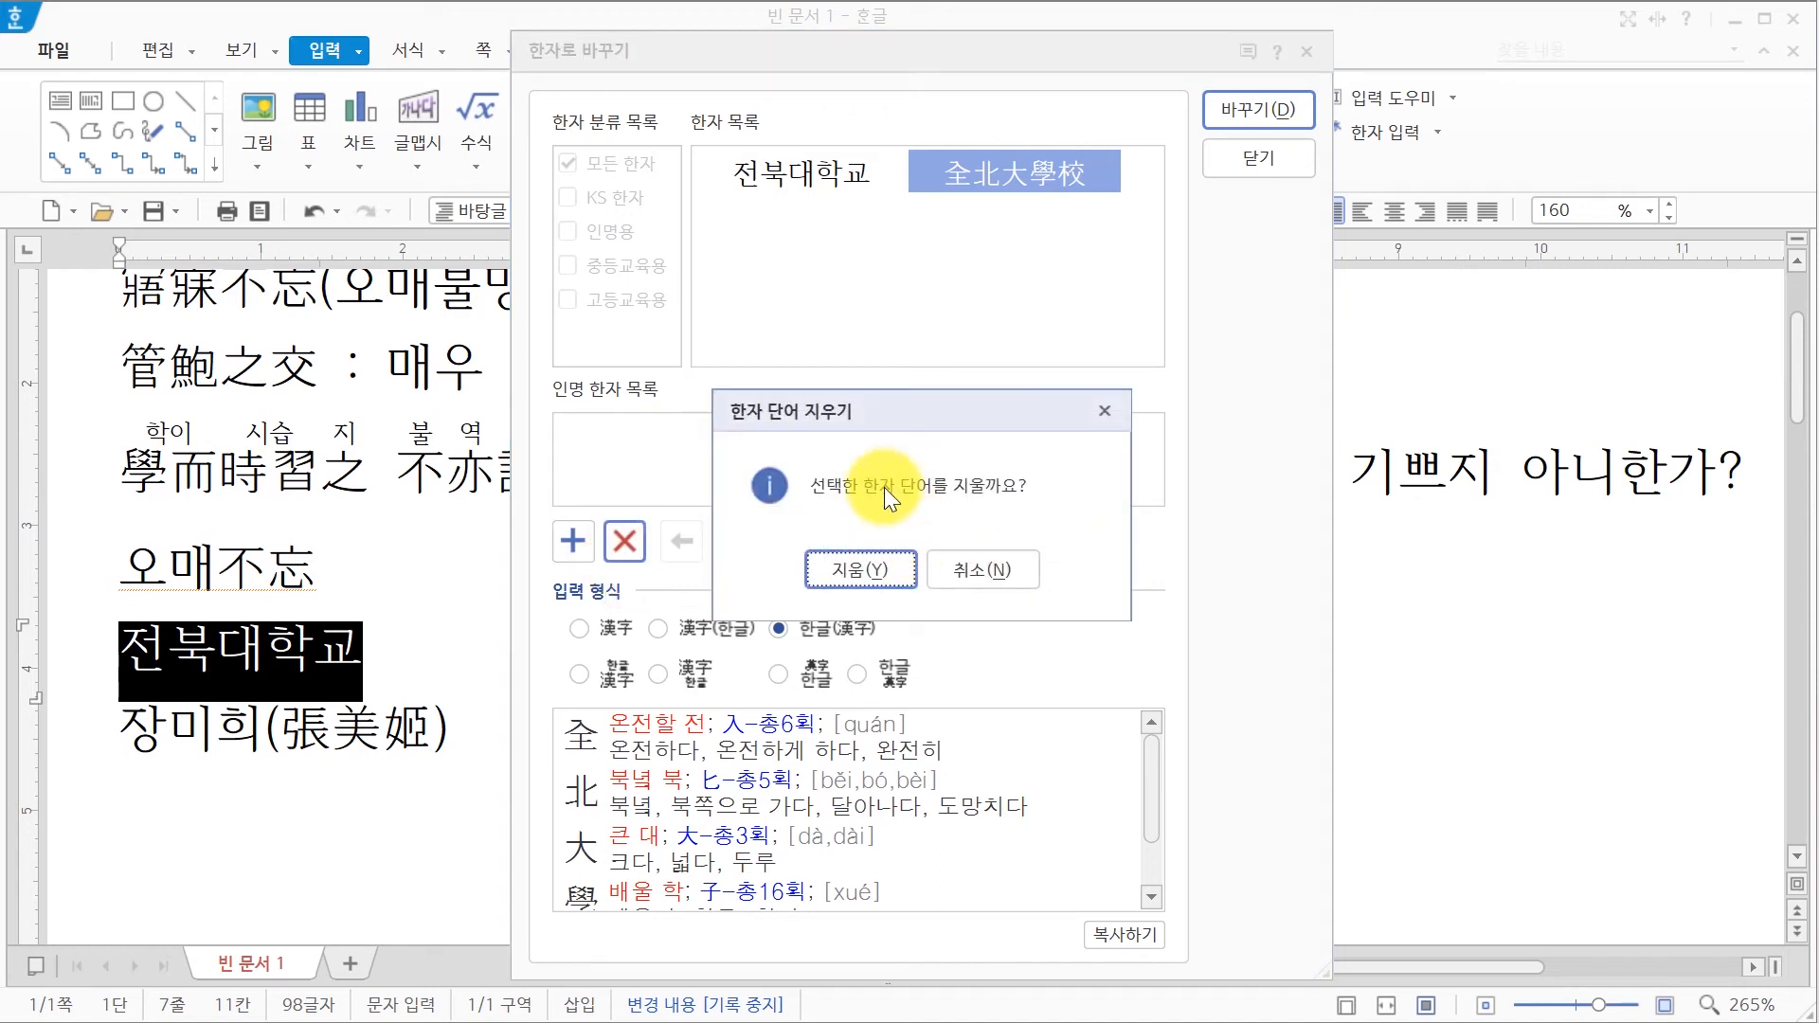
{"action": "left_click", "coordinate": [873, 572]}
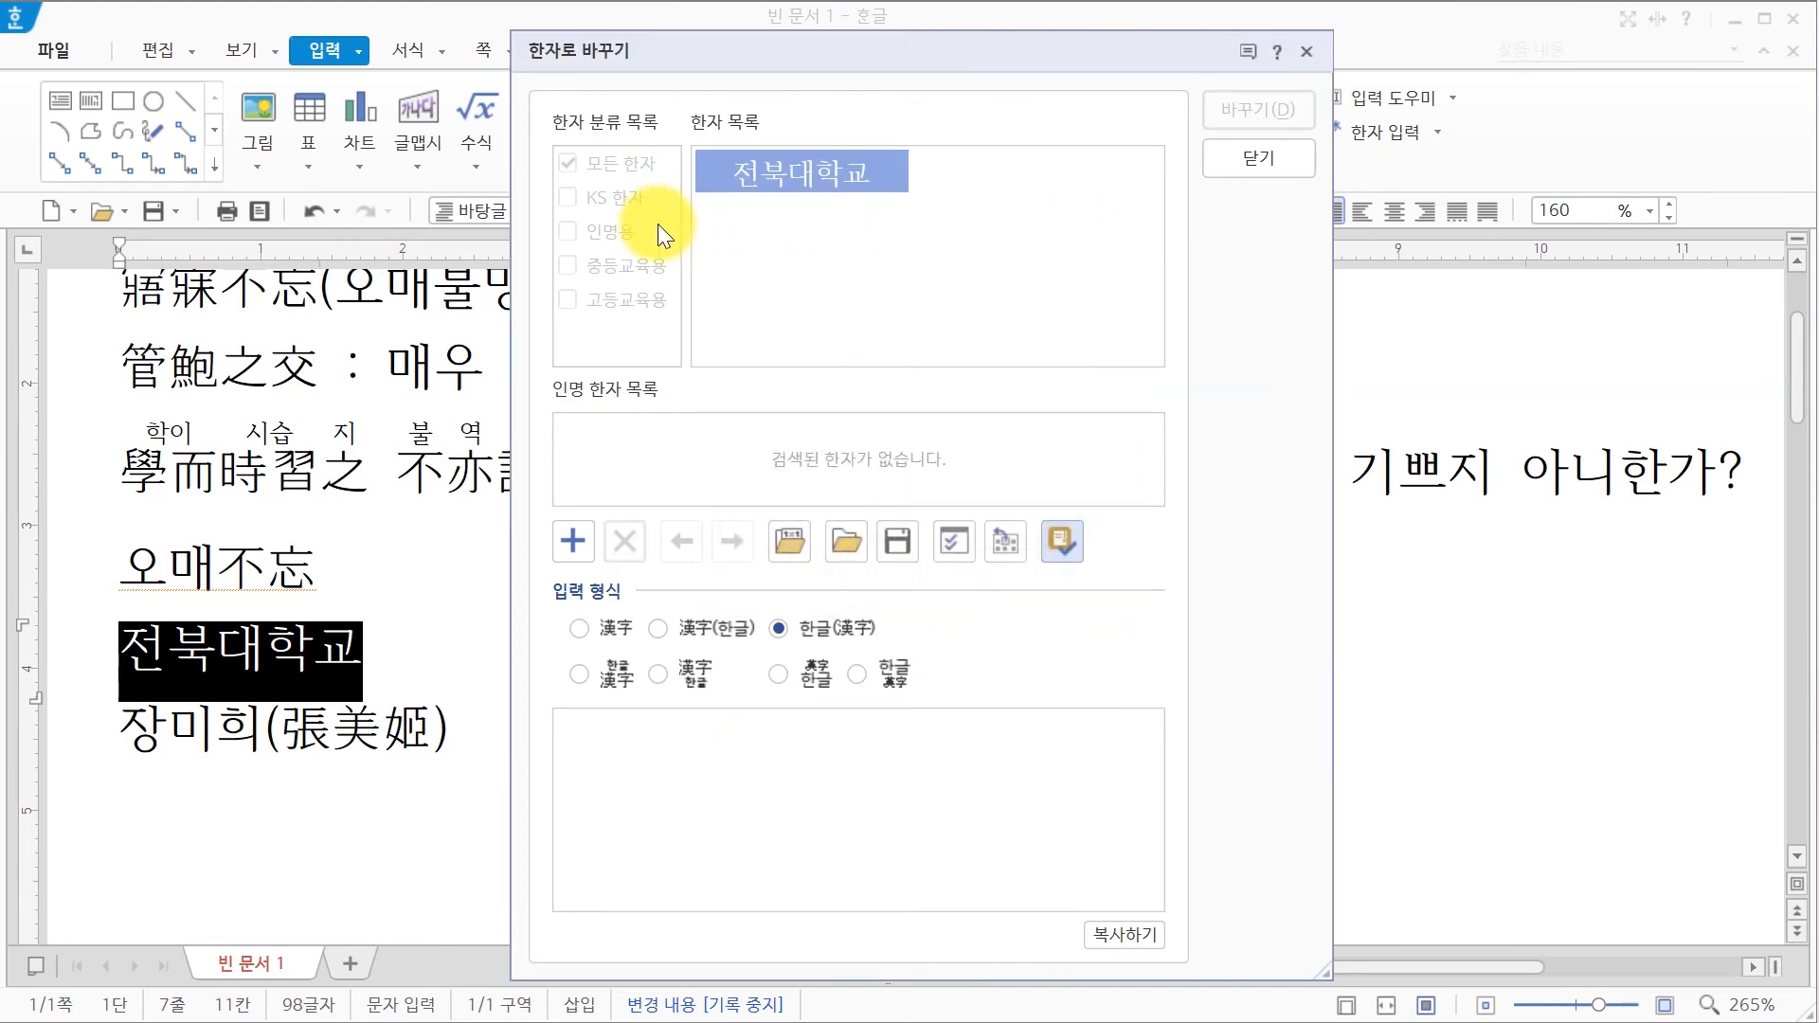
{"action": "left_click", "coordinate": [1277, 165]}
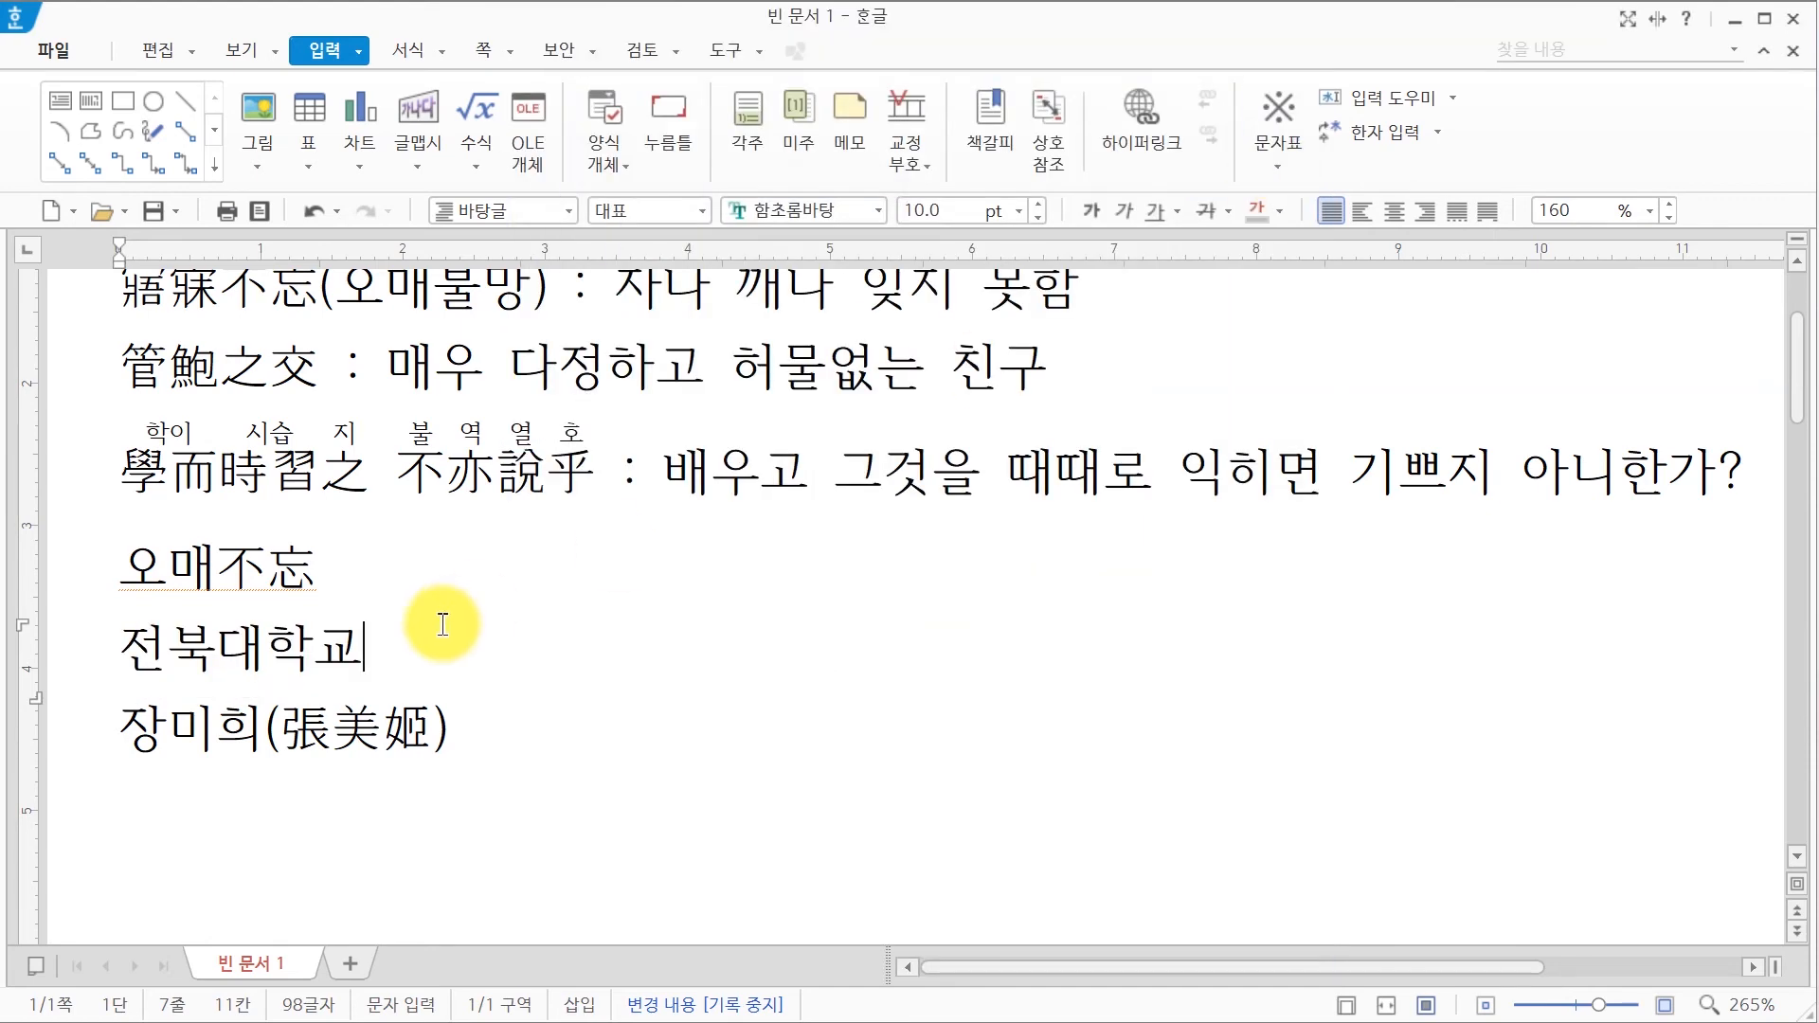
Step: Check the Hanja suggestions for 전북 and close them, leaving the line in Hangul
{"action": "key", "text": "F9"}
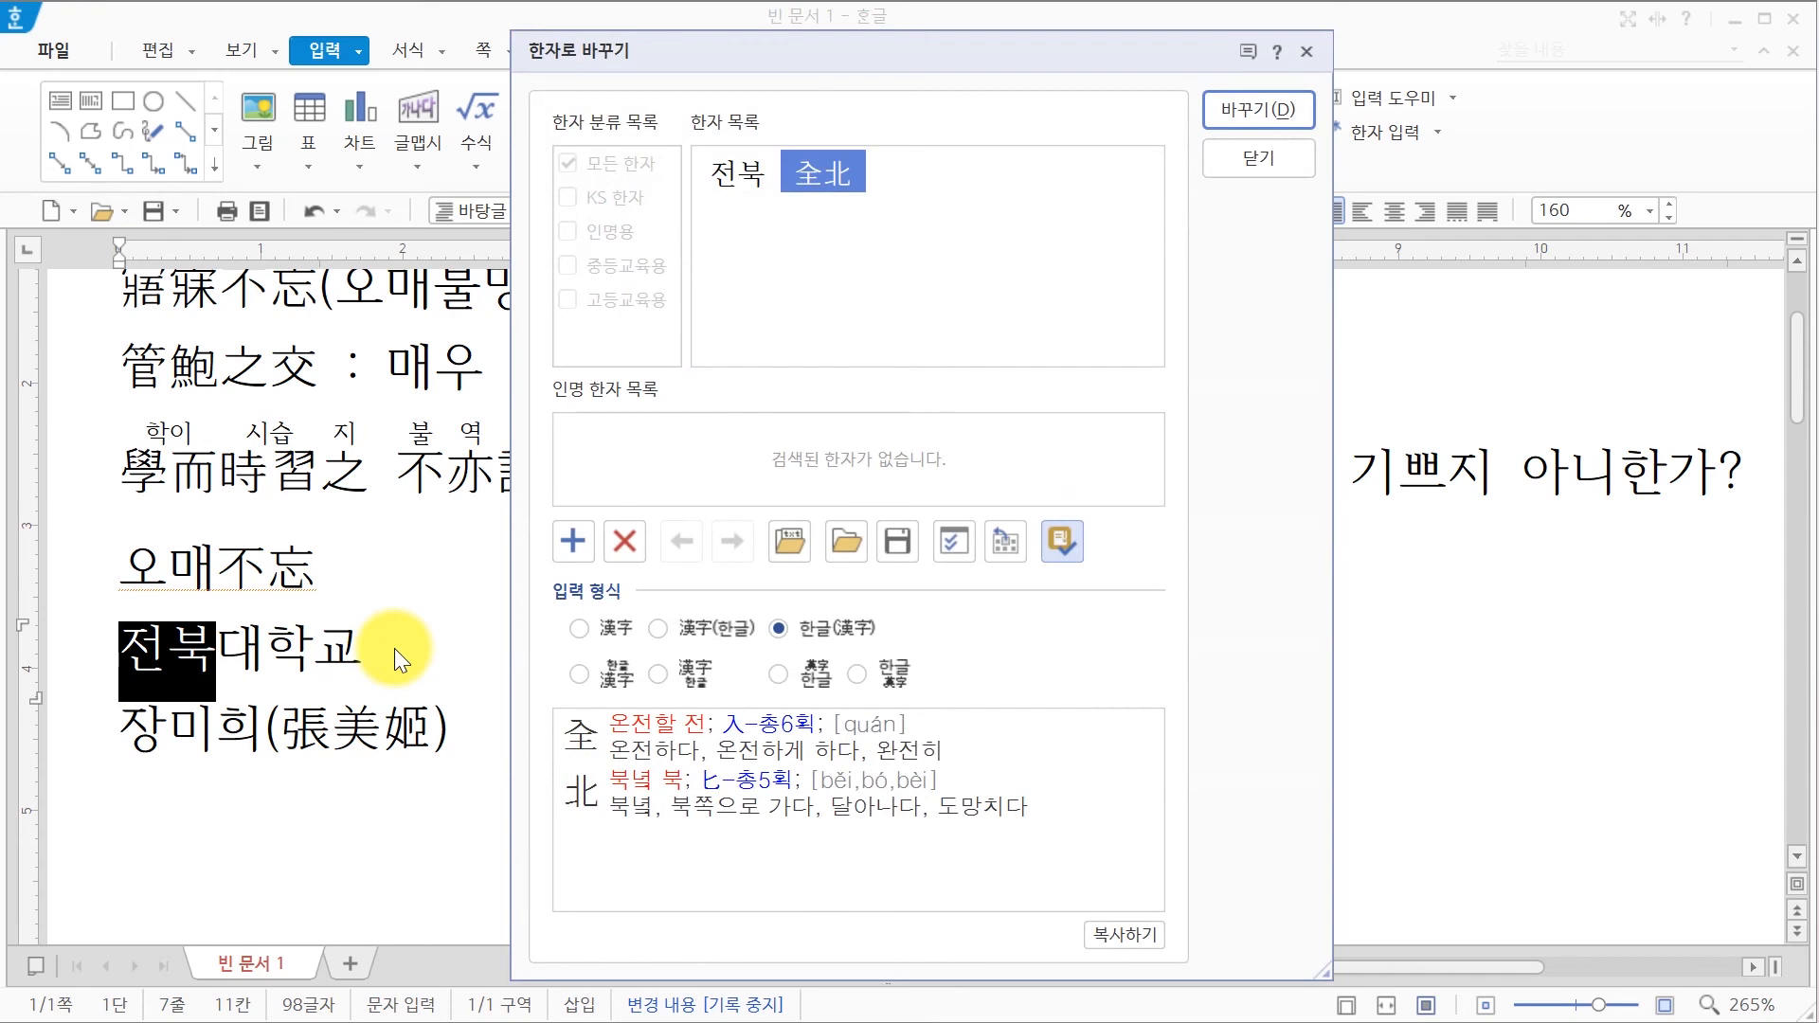
{"action": "left_click", "coordinate": [1304, 166]}
{"action": "left_click", "coordinate": [525, 846]}
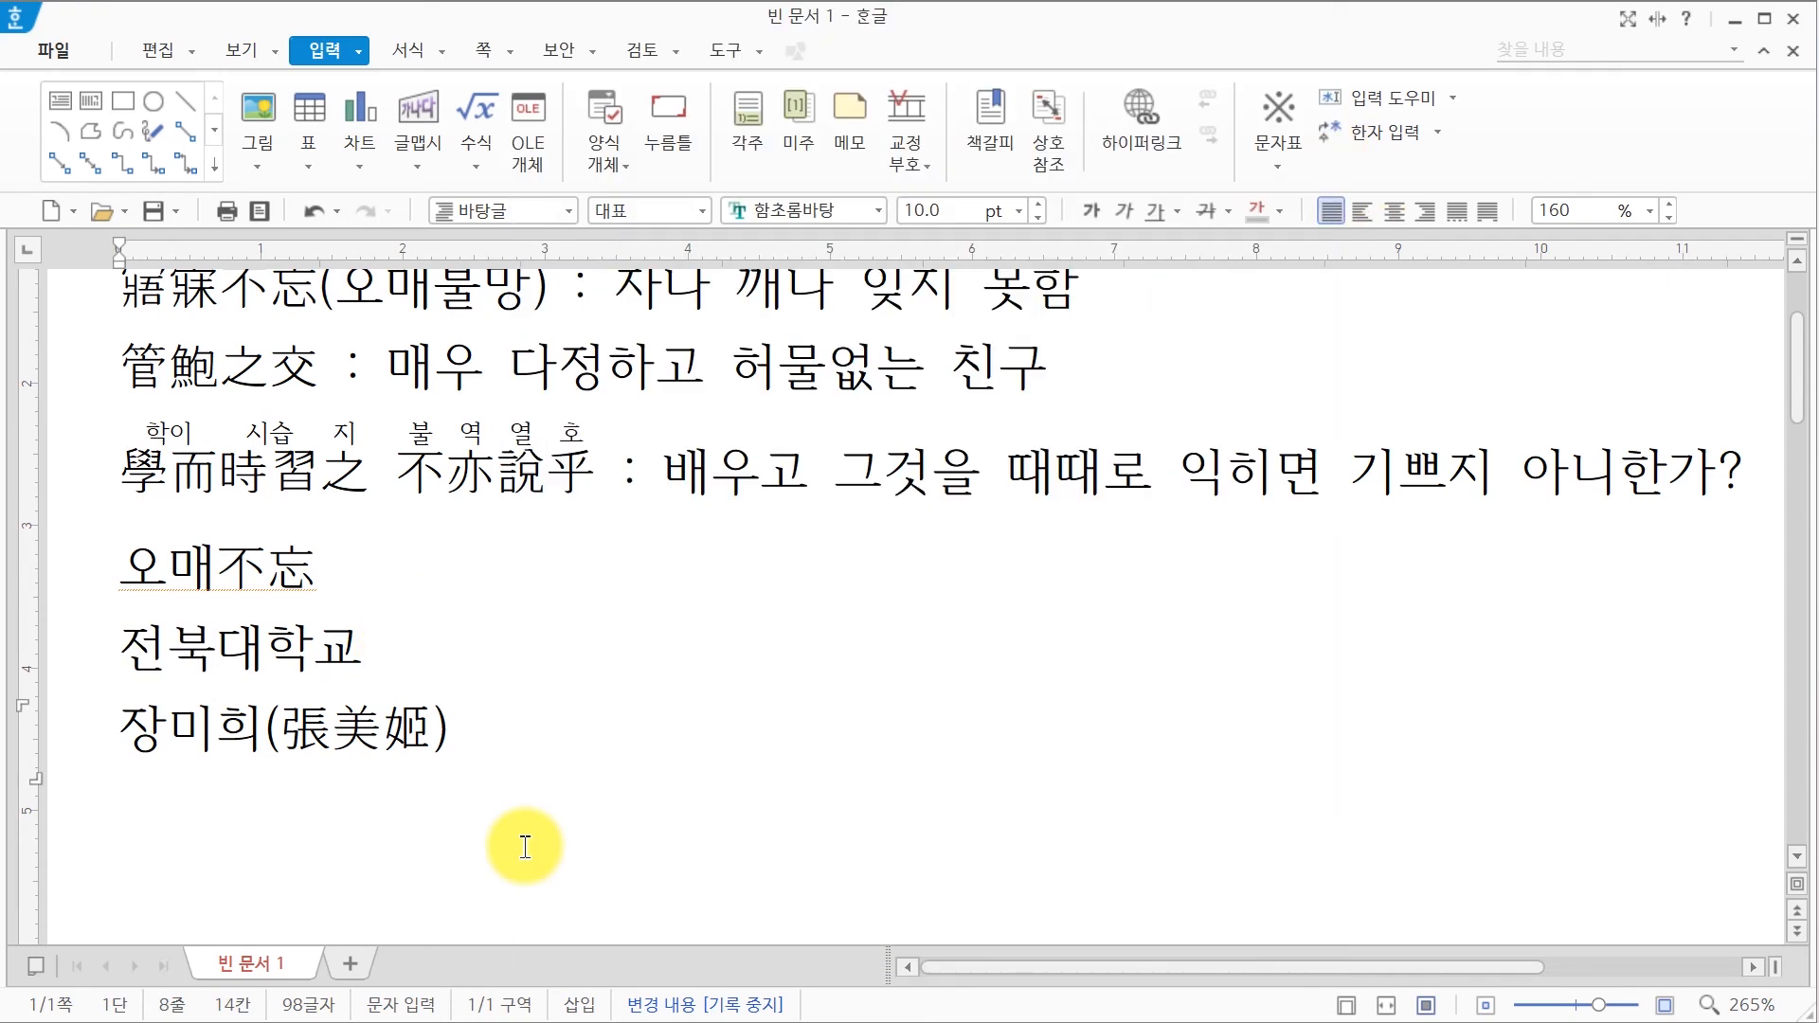